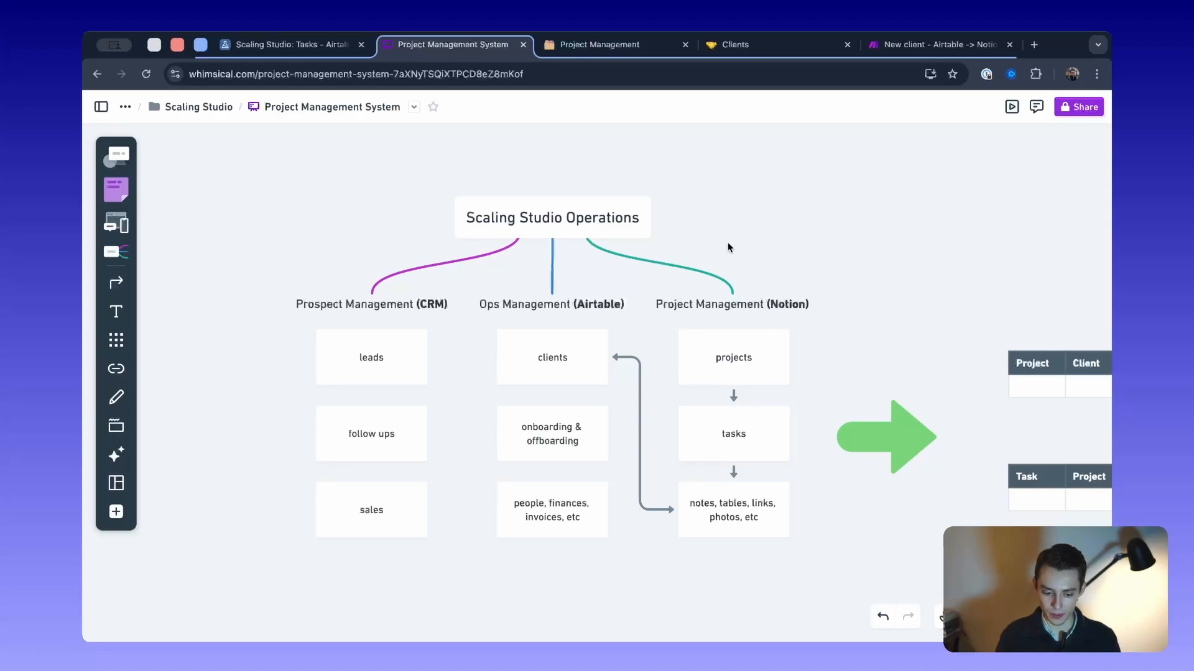
{"action": "scroll", "coordinate": [729, 247], "scroll_direction": "right", "scroll_amount": 2}
{"action": "scroll", "coordinate": [729, 247], "scroll_direction": "down", "scroll_amount": 2}
{"action": "left_click", "coordinate": [591, 376]}
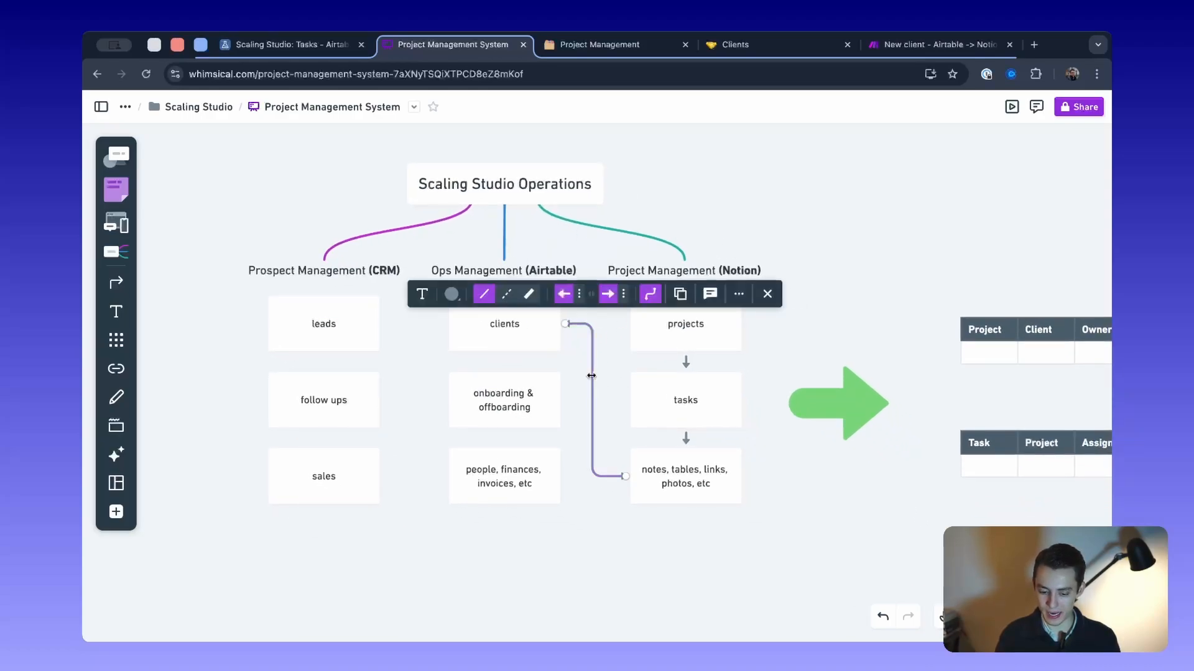
{"action": "key", "text": "Delete"}
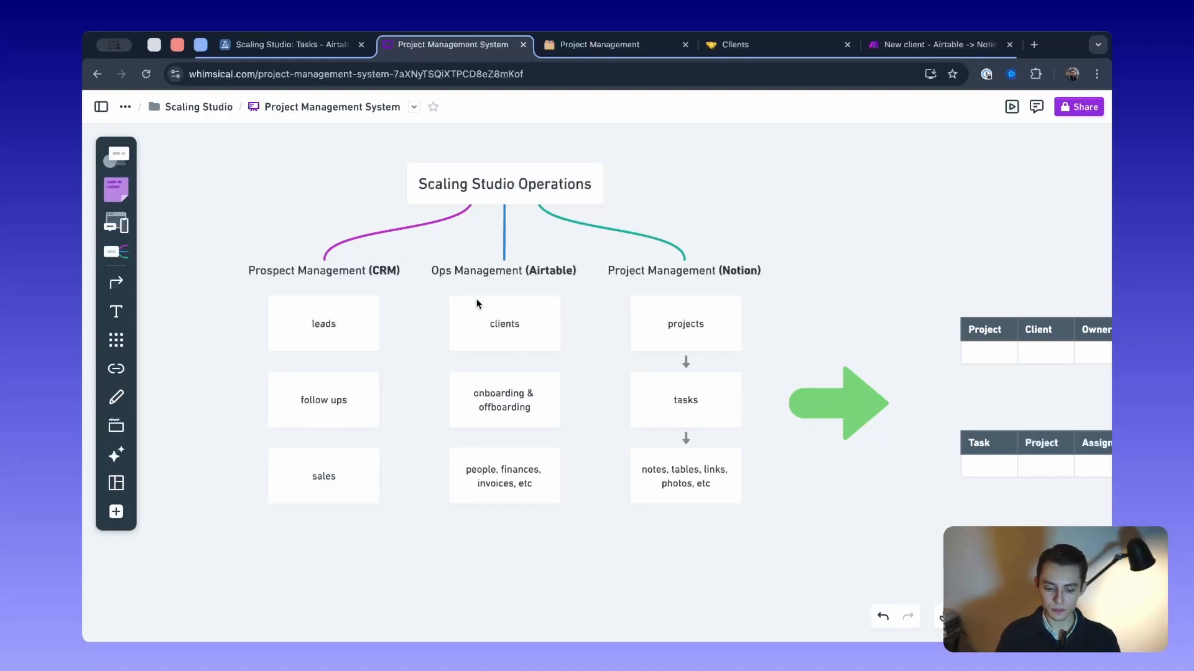
{"action": "key", "text": "ctrl+z"}
Remove the arrowhead at the clients end of the connector and reattach its other end to the projects box
{"action": "left_click", "coordinate": [595, 402]}
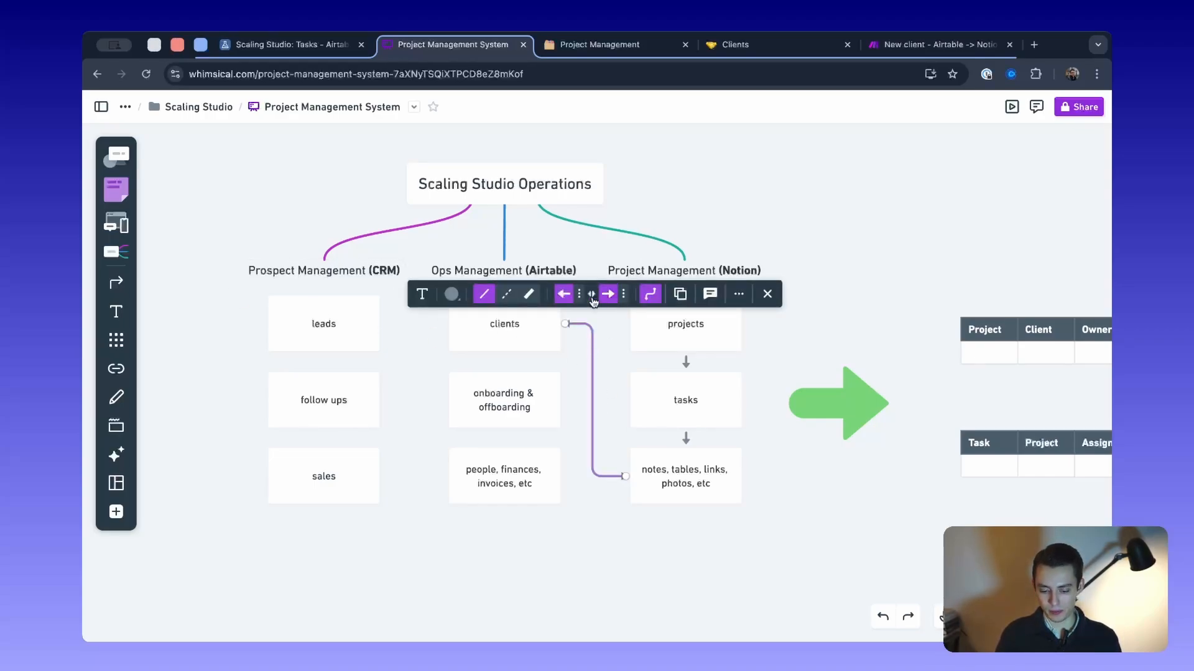
{"action": "left_click", "coordinate": [775, 338]}
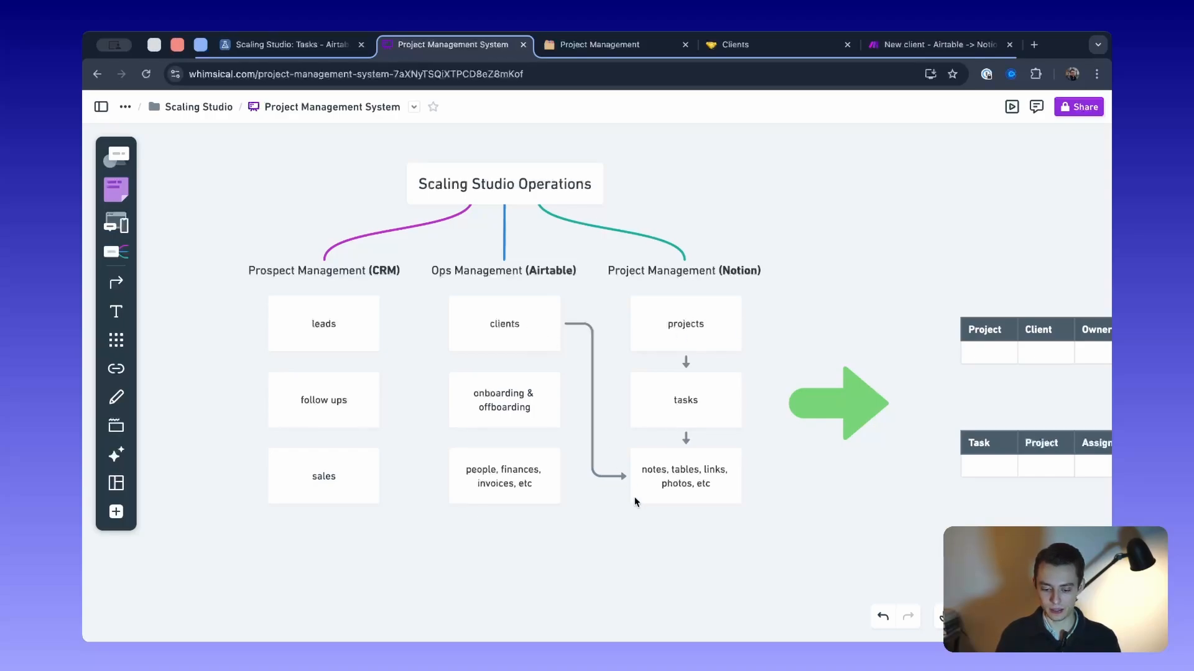
{"action": "left_click", "coordinate": [620, 476]}
{"action": "left_click_drag", "start_coordinate": [623, 477], "coordinate": [627, 327]}
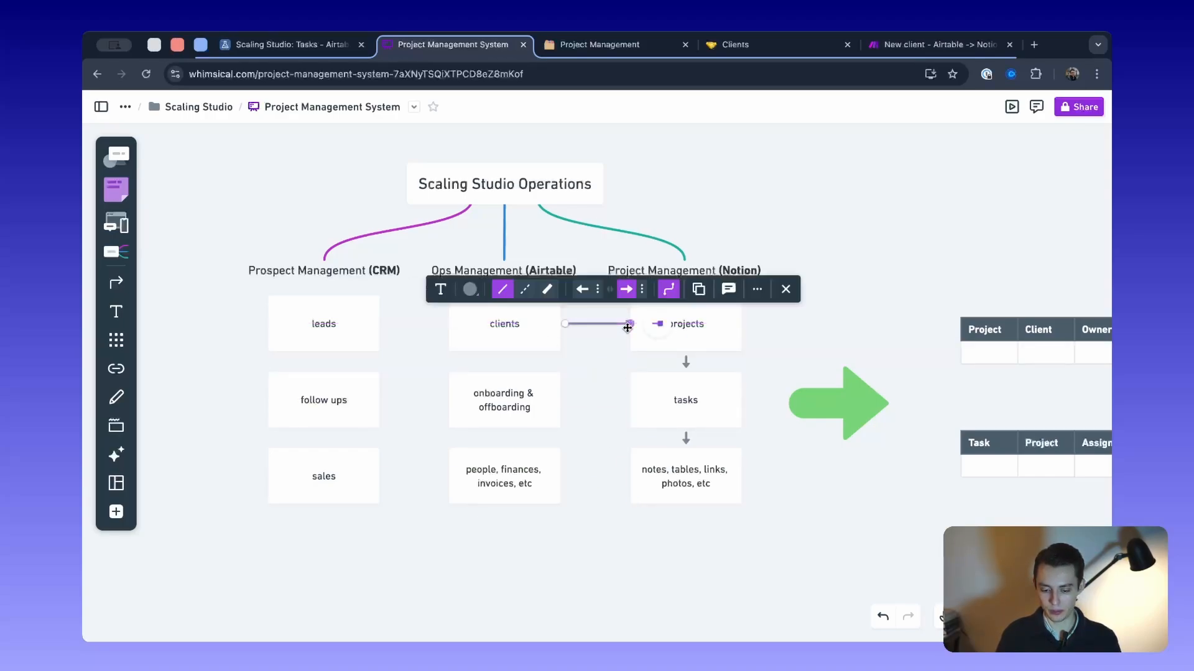
{"action": "left_click", "coordinate": [884, 295]}
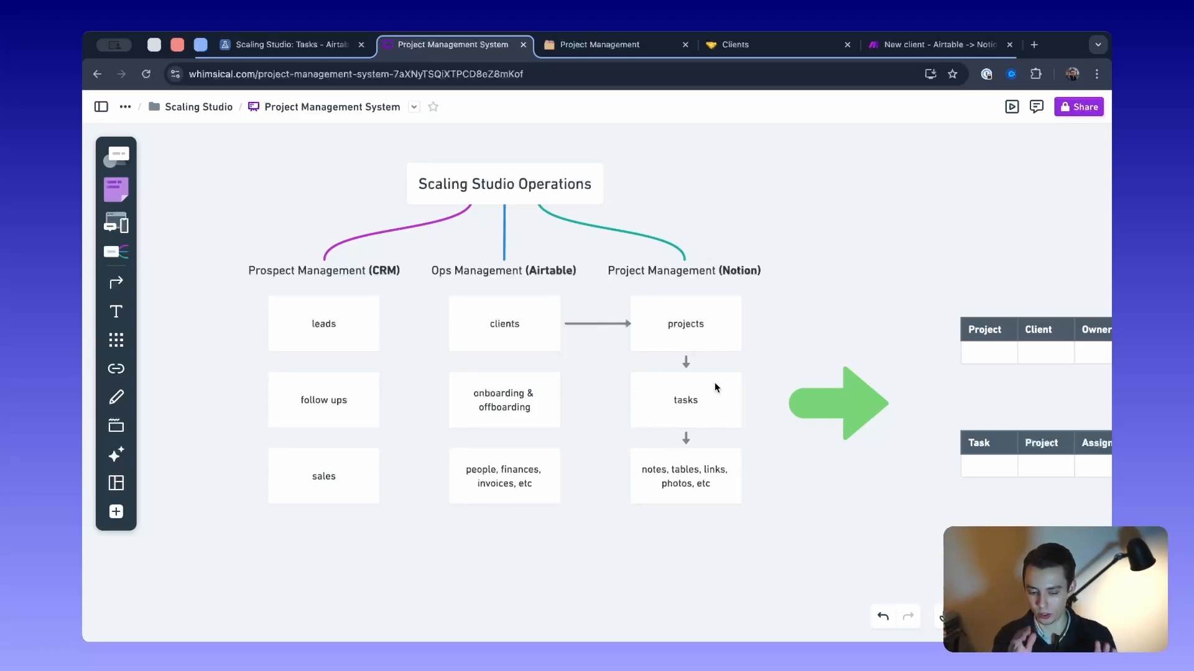
View the project and task tables on the whiteboard, and switch to the Project Management page in Notion
{"action": "scroll", "coordinate": [715, 386], "scroll_direction": "down", "scroll_amount": 5}
{"action": "scroll", "coordinate": [715, 386], "scroll_direction": "right", "scroll_amount": 10}
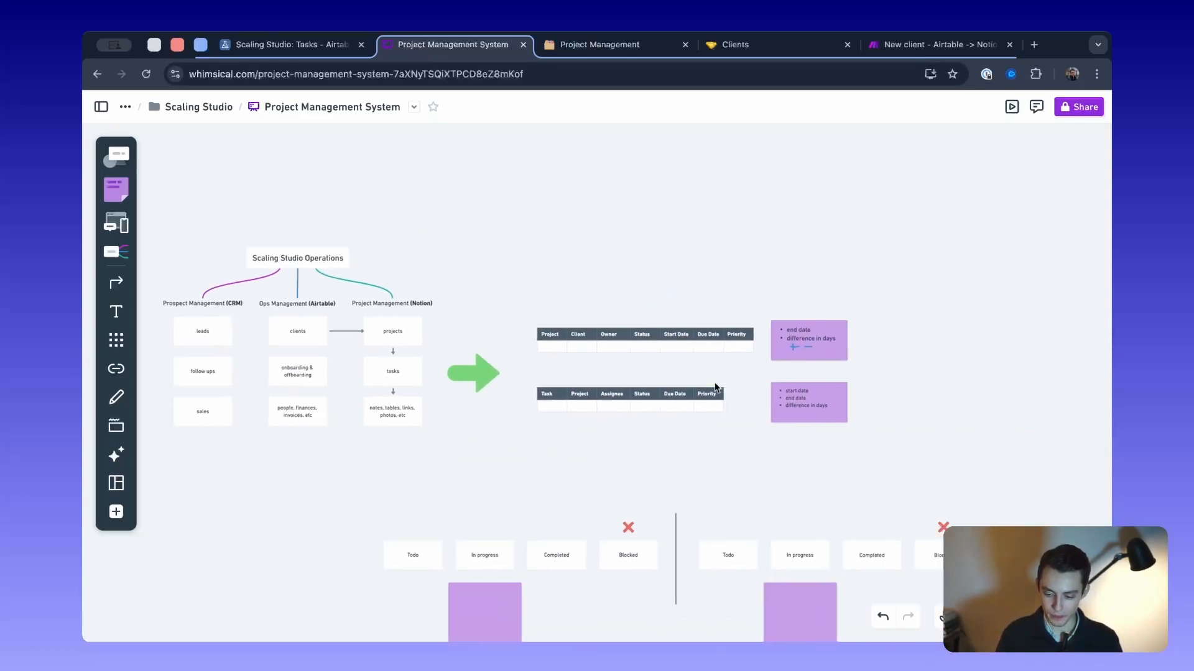
{"action": "scroll", "coordinate": [715, 387], "scroll_direction": "down", "scroll_amount": 2}
{"action": "scroll", "coordinate": [715, 387], "scroll_direction": "left", "scroll_amount": 1}
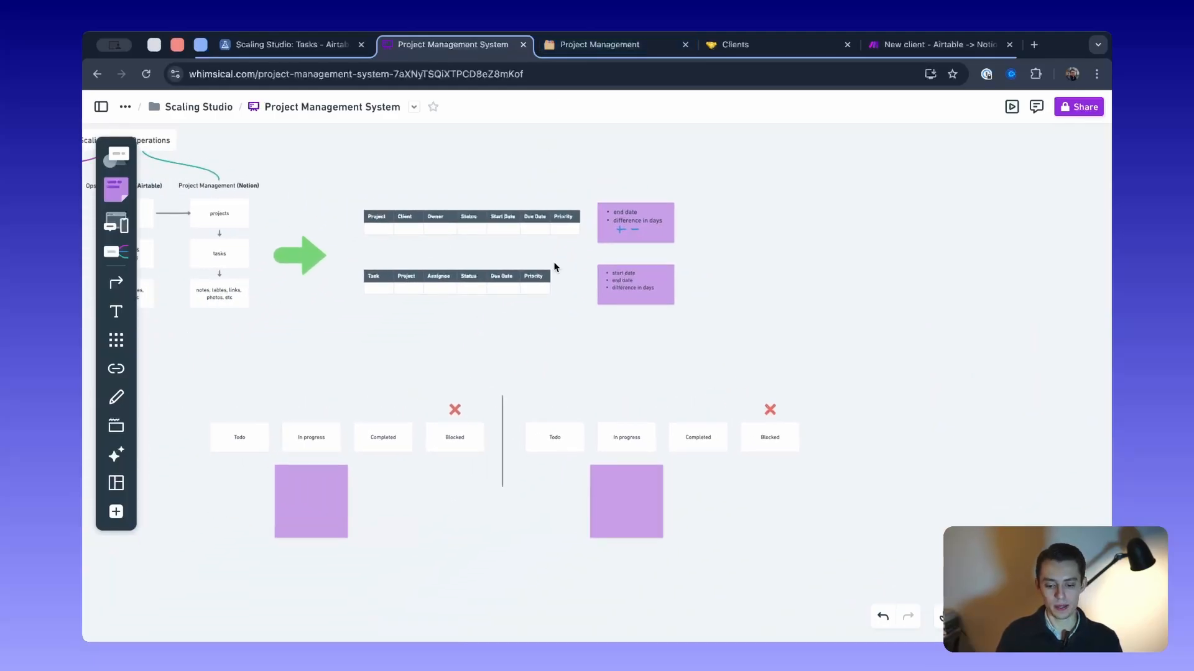
{"action": "left_click", "coordinate": [585, 55]}
{"action": "scroll", "coordinate": [469, 260], "scroll_direction": "down", "scroll_amount": 1}
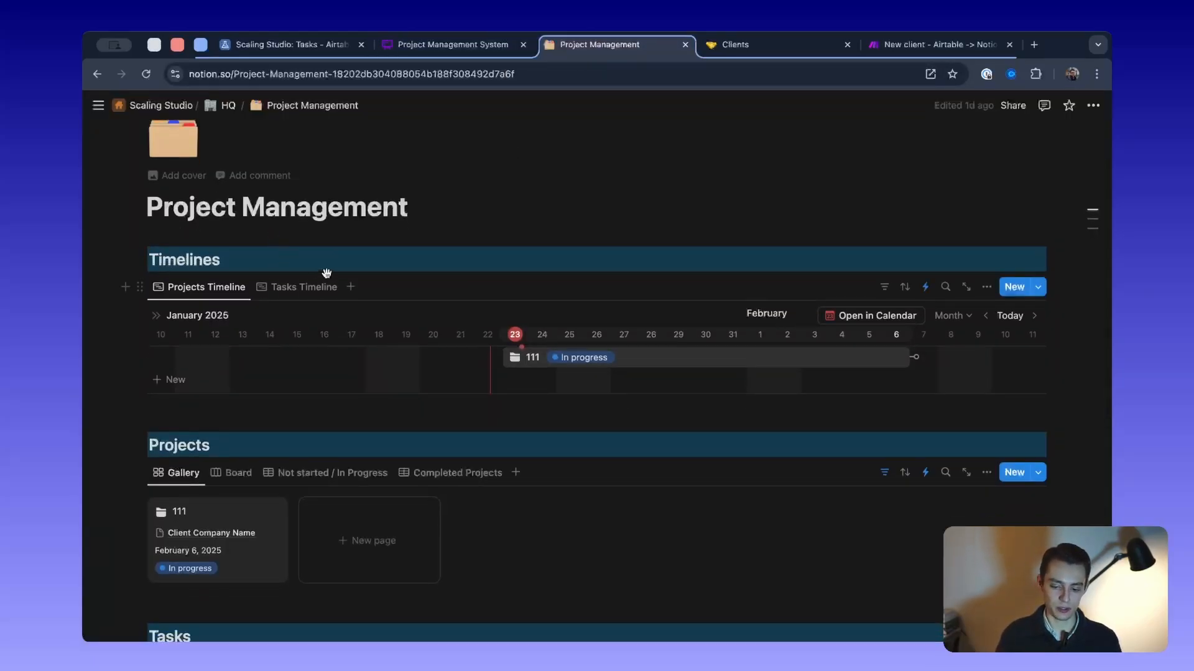
Check the background colour options available for the Timelines heading
{"action": "left_click", "coordinate": [139, 258]}
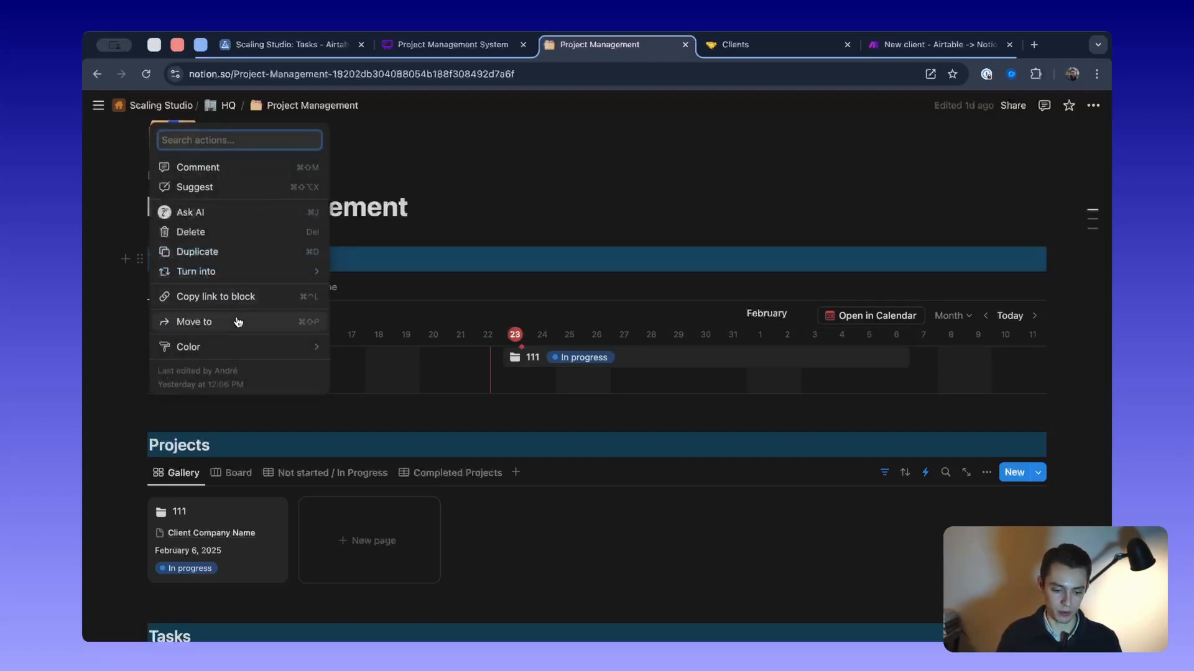
{"action": "mouse_move", "coordinate": [246, 351]}
{"action": "scroll", "coordinate": [417, 457], "scroll_direction": "down", "scroll_amount": 3}
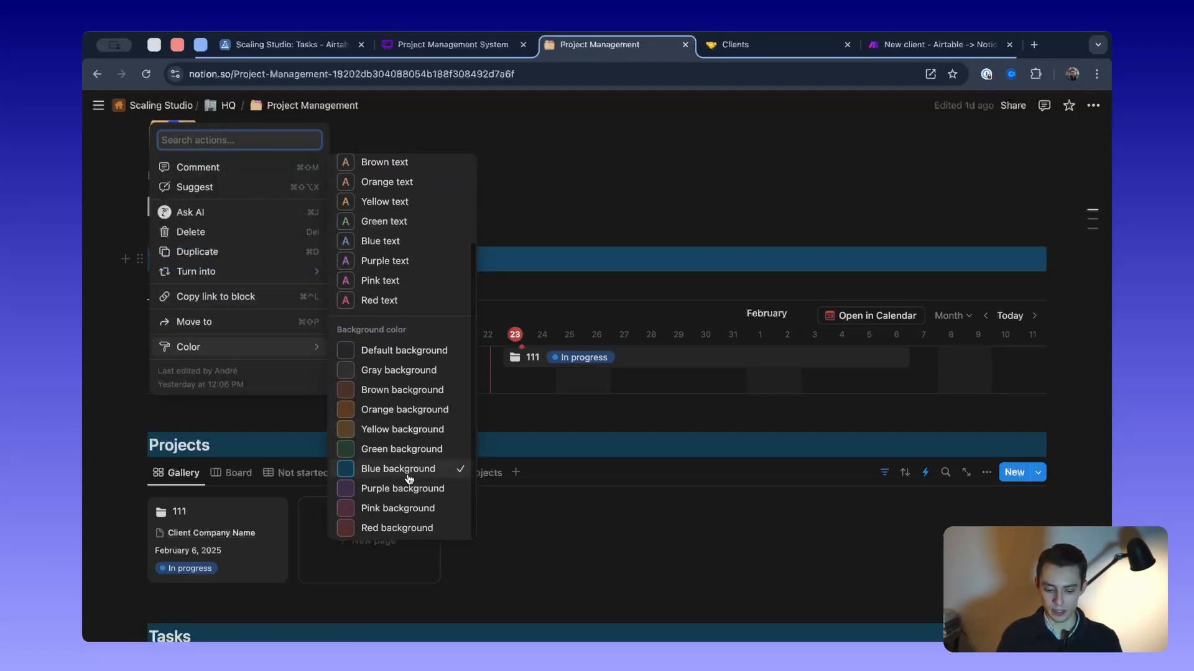
{"action": "left_click", "coordinate": [682, 217]}
Look over the page sections and view the Projects database in its Board and Not started / In Progress views
{"action": "scroll", "coordinate": [459, 205], "scroll_direction": "down", "scroll_amount": 2}
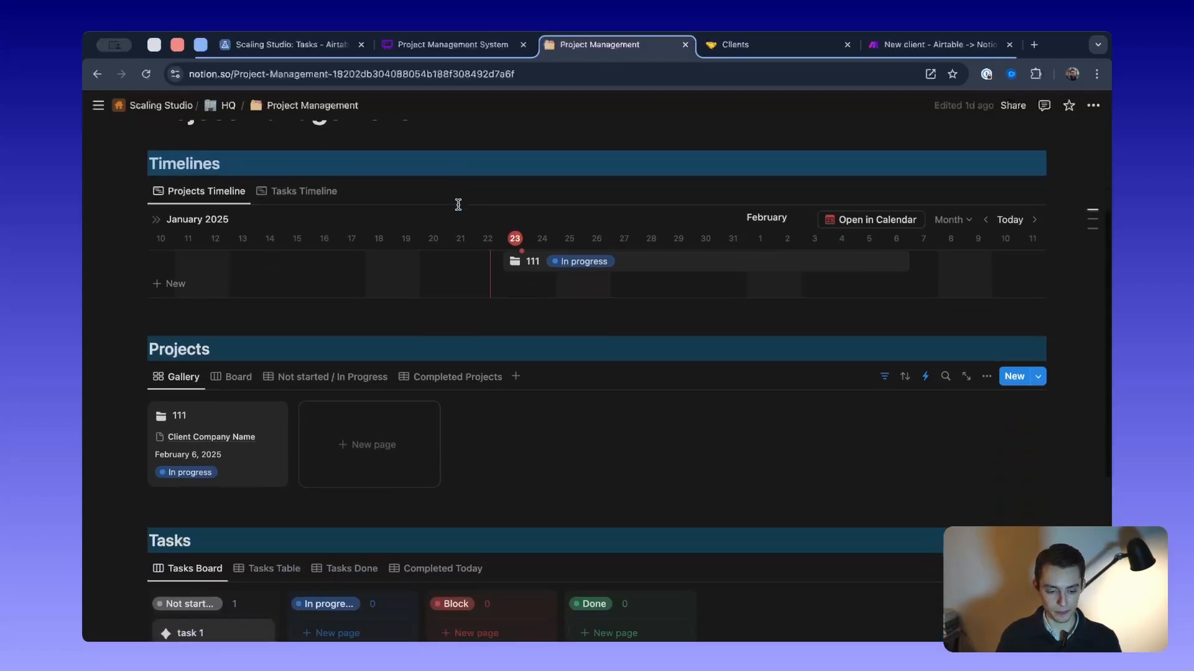
{"action": "scroll", "coordinate": [381, 255], "scroll_direction": "up", "scroll_amount": 3}
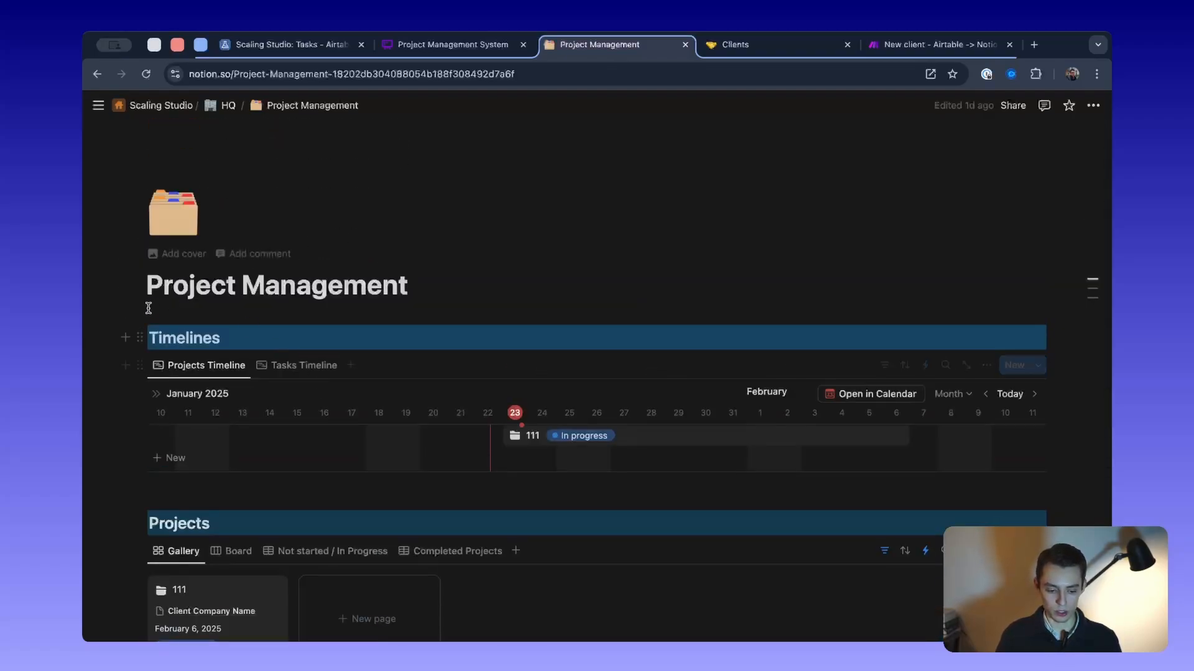
{"action": "scroll", "coordinate": [381, 373], "scroll_direction": "down", "scroll_amount": 5}
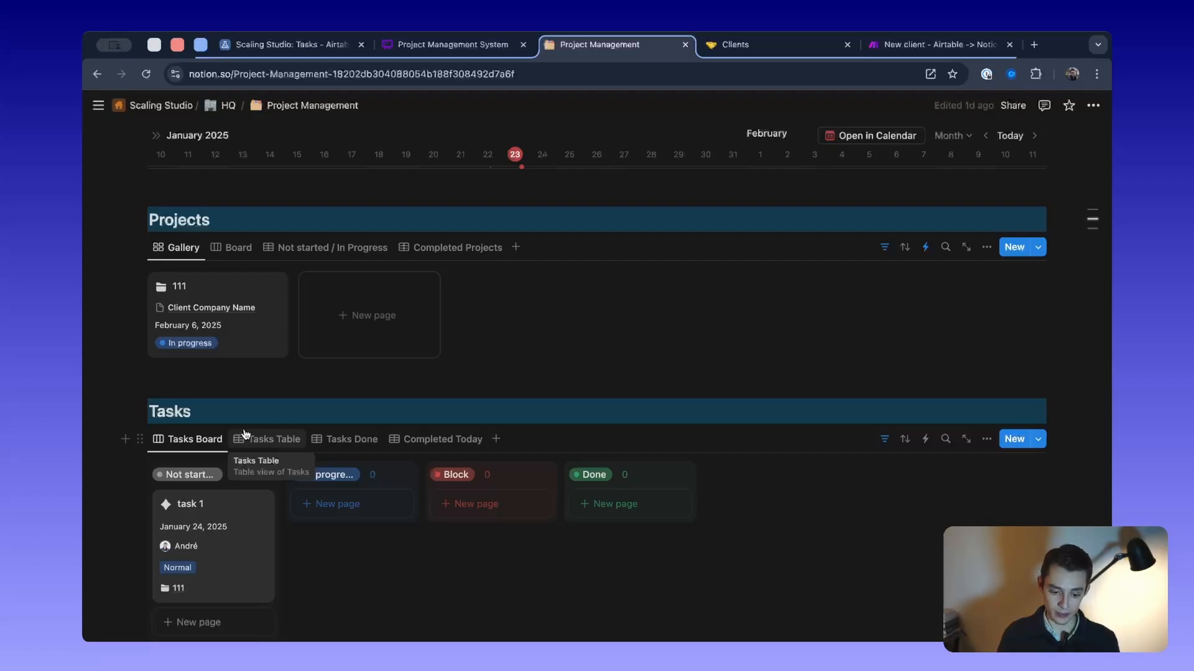
{"action": "scroll", "coordinate": [245, 435], "scroll_direction": "up", "scroll_amount": 2}
{"action": "left_click", "coordinate": [236, 363]}
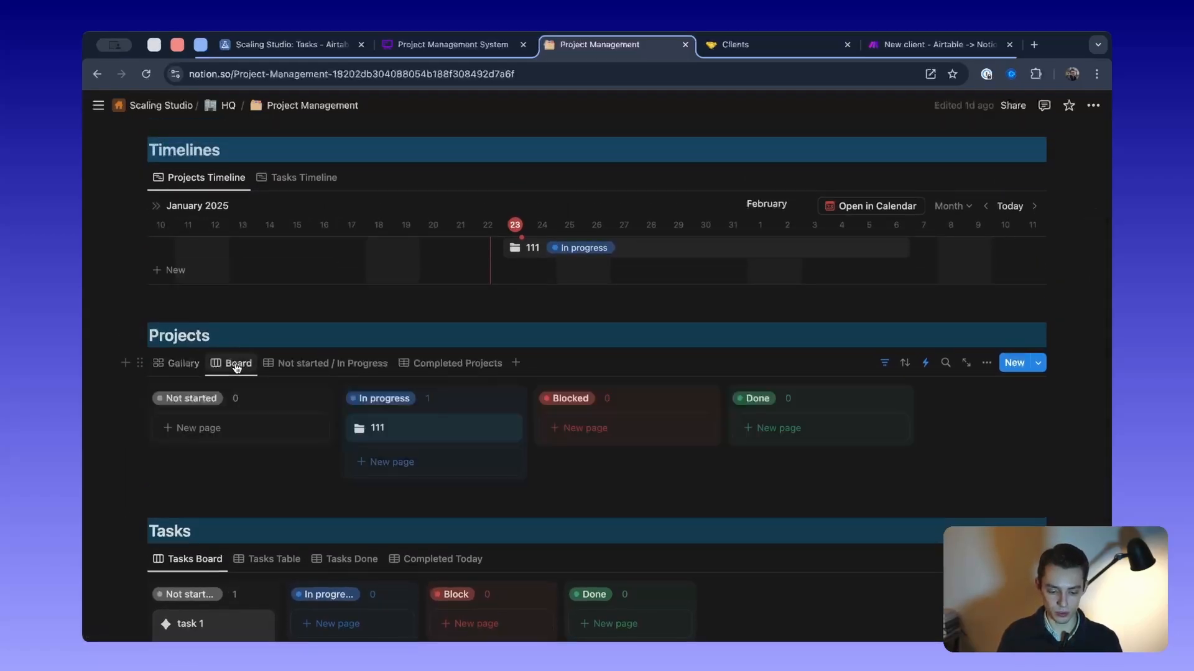
{"action": "left_click", "coordinate": [293, 363]}
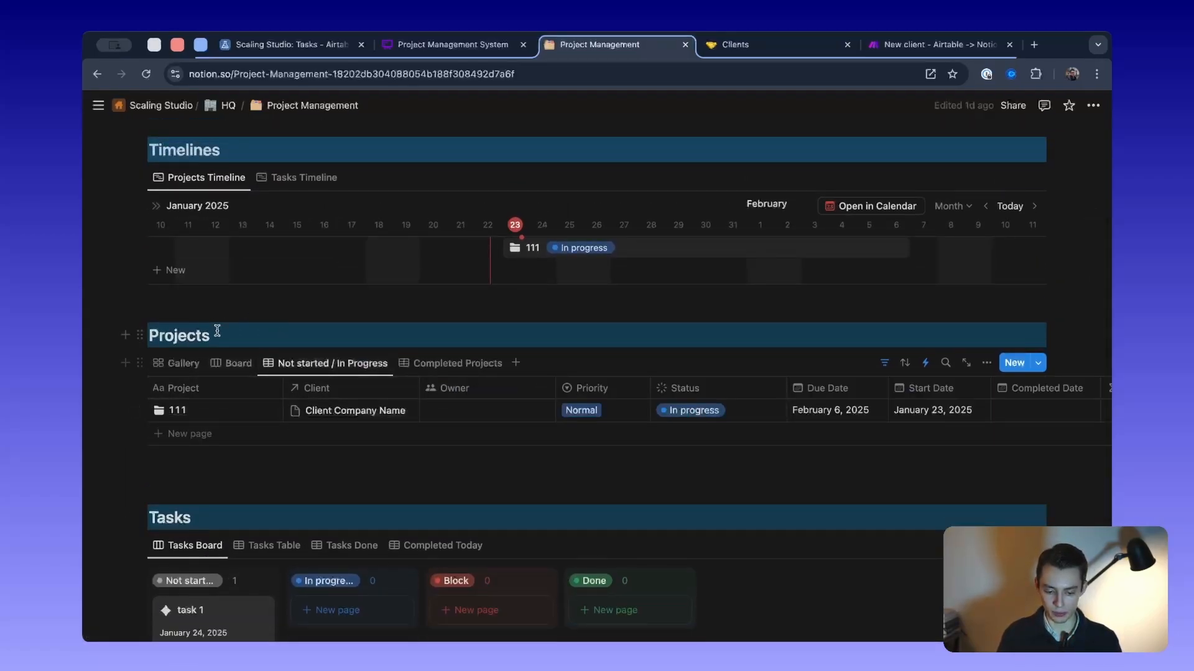
{"action": "scroll", "coordinate": [715, 408], "scroll_direction": "right", "scroll_amount": 5}
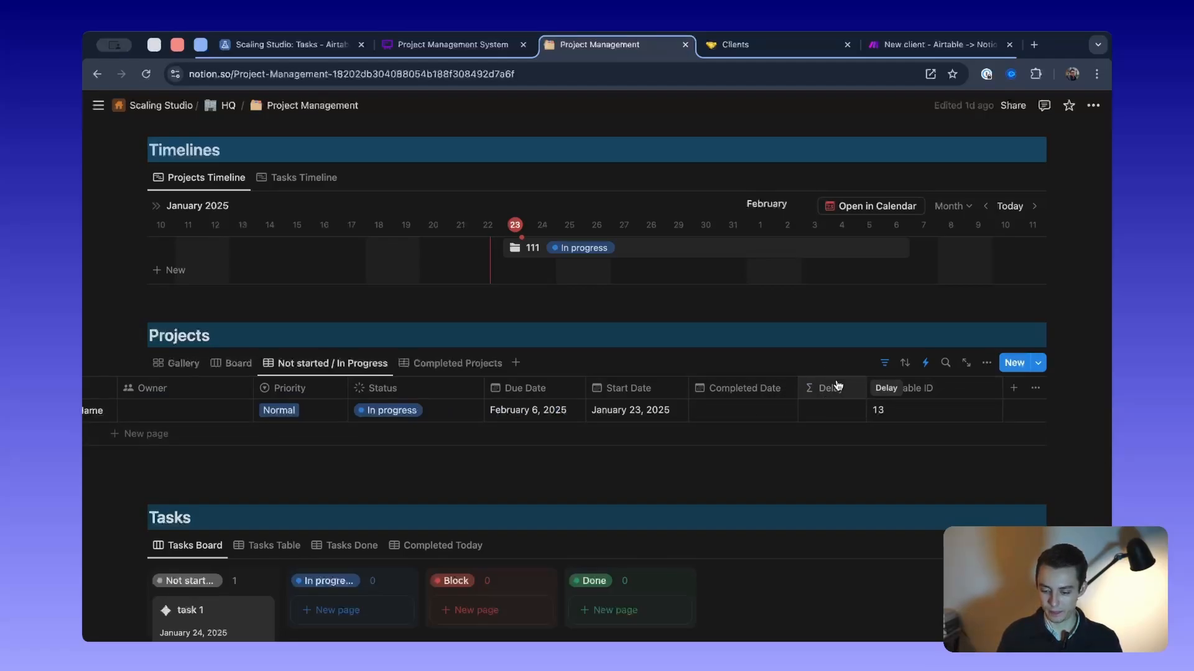
Delete the Airtable ID property from the Projects table after a glance at the whiteboard's table layout
{"action": "left_click", "coordinate": [448, 45]}
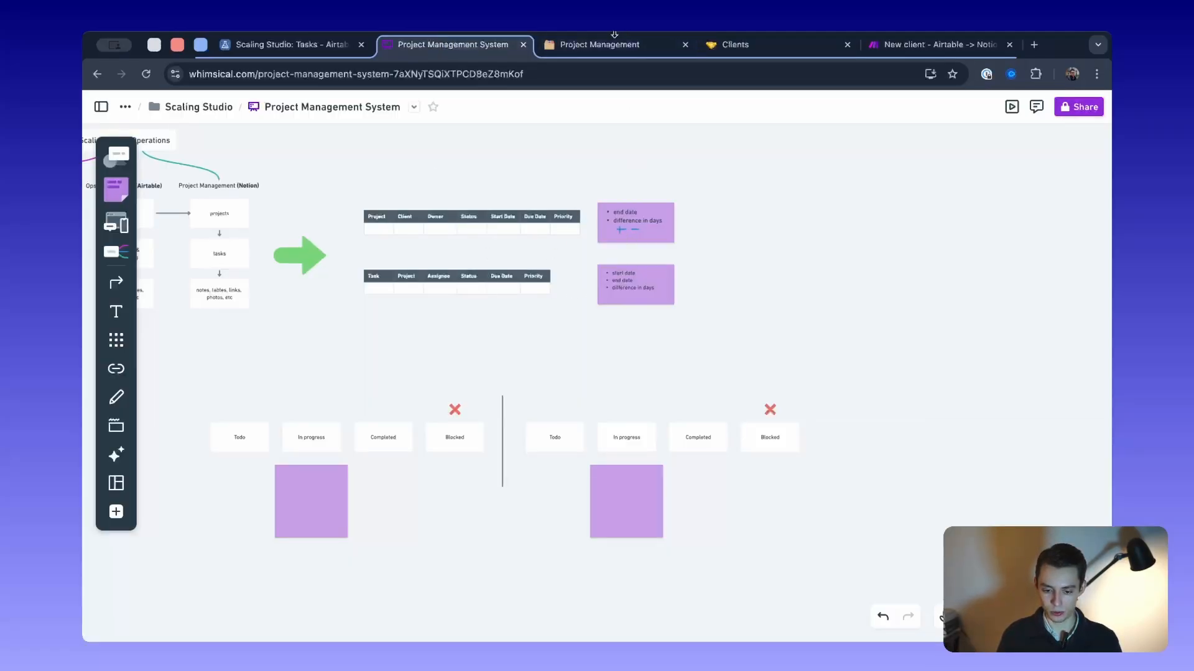
{"action": "left_click", "coordinate": [614, 39]}
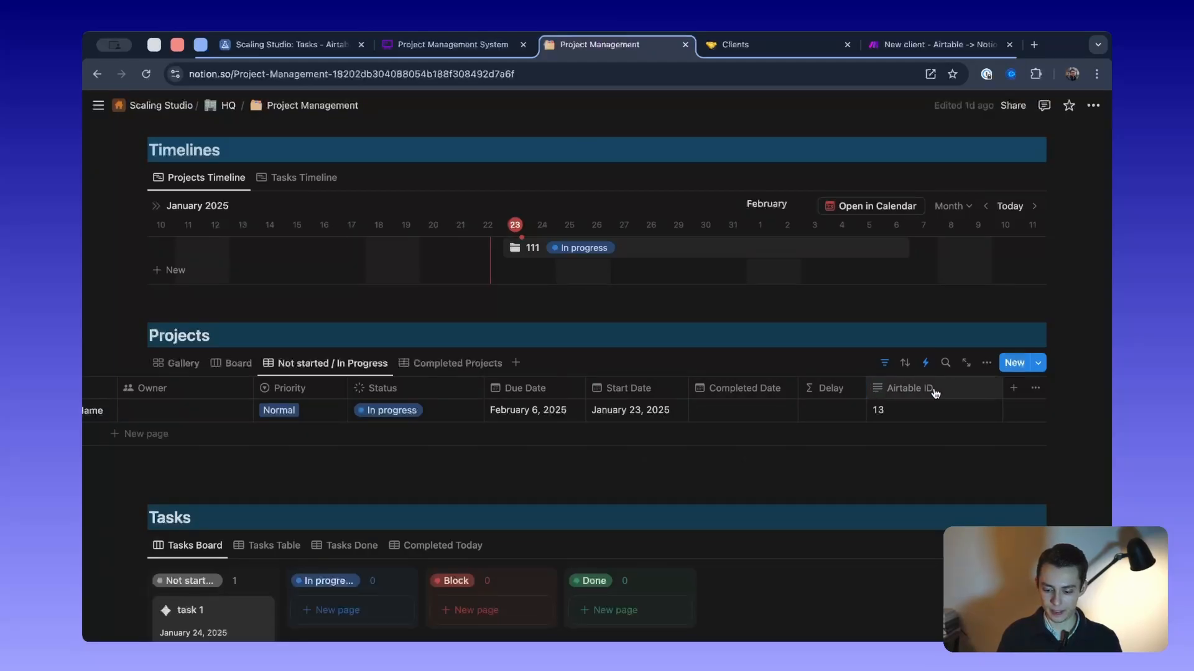
{"action": "left_click", "coordinate": [934, 392]}
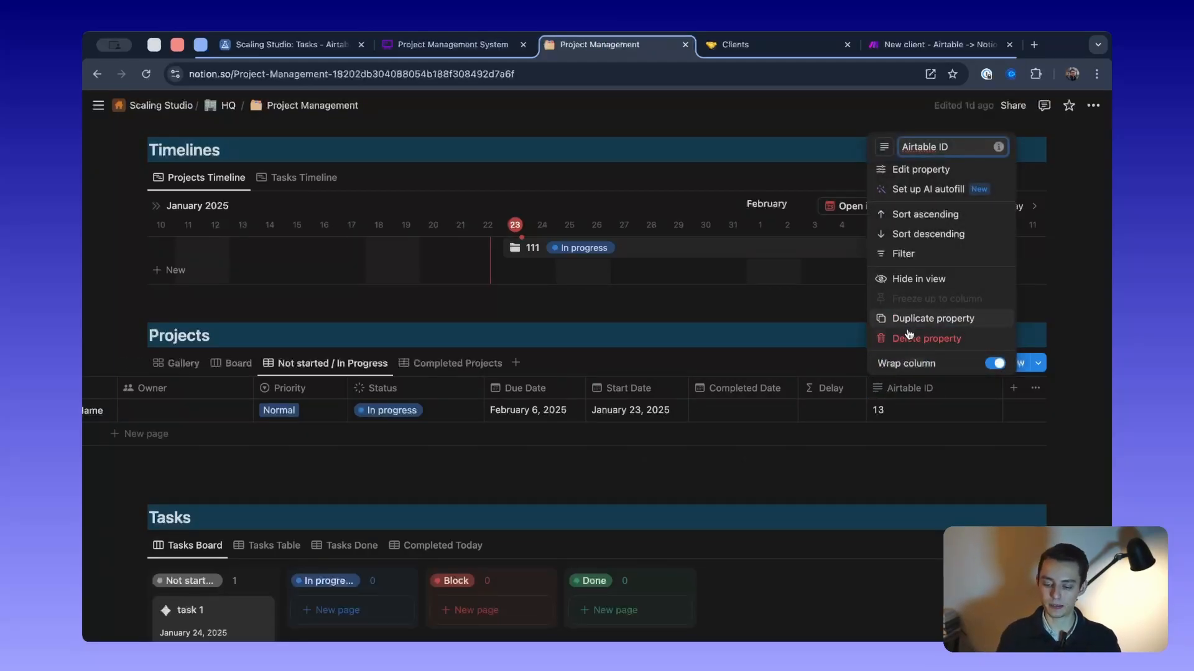
{"action": "left_click", "coordinate": [907, 338]}
{"action": "left_click", "coordinate": [640, 372]}
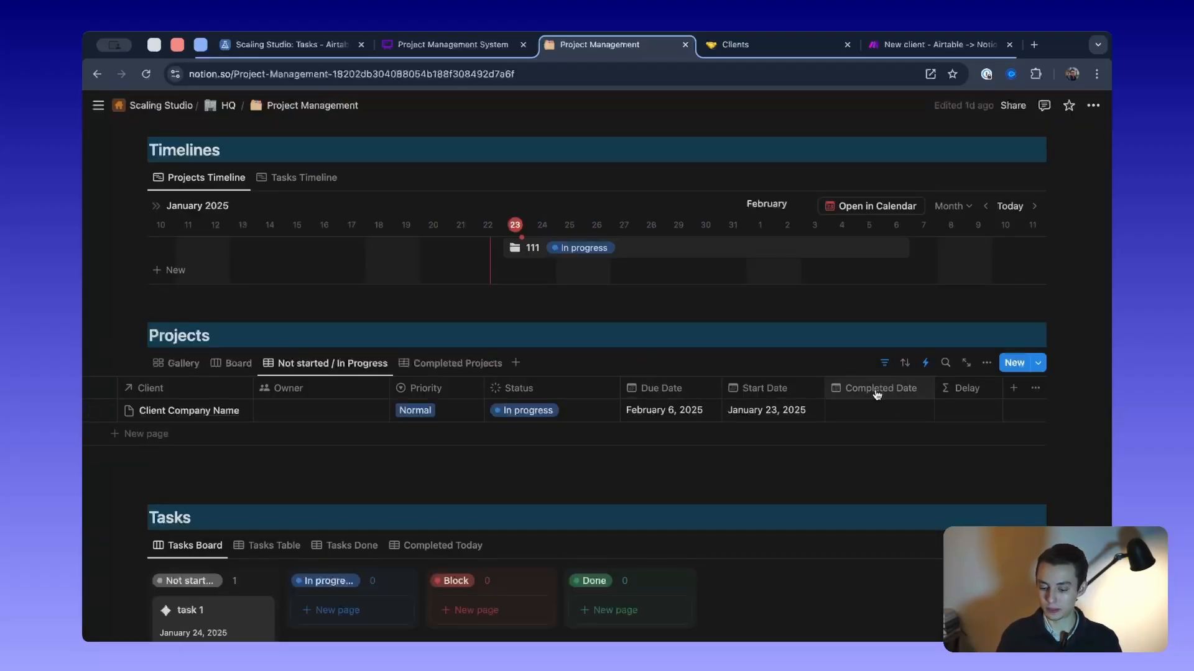
Compare the Projects table's columns with the project fields and sticky notes on the whiteboard, and return to Notion
{"action": "scroll", "coordinate": [777, 410], "scroll_direction": "left", "scroll_amount": 3}
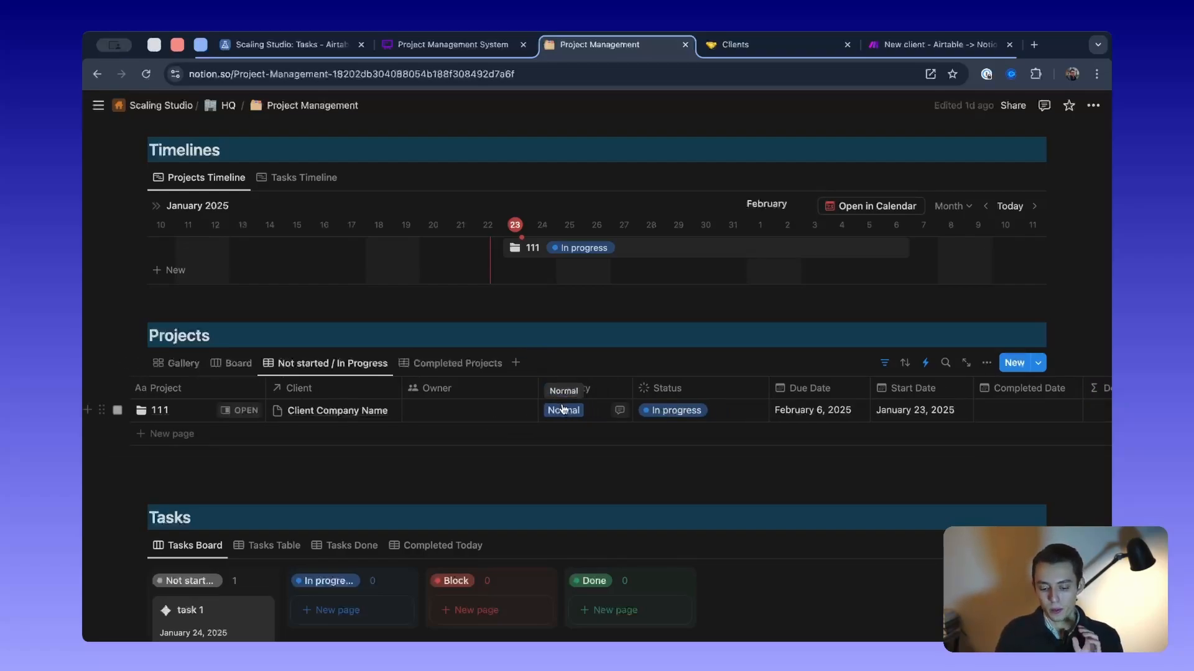
{"action": "scroll", "coordinate": [559, 411], "scroll_direction": "right", "scroll_amount": 3}
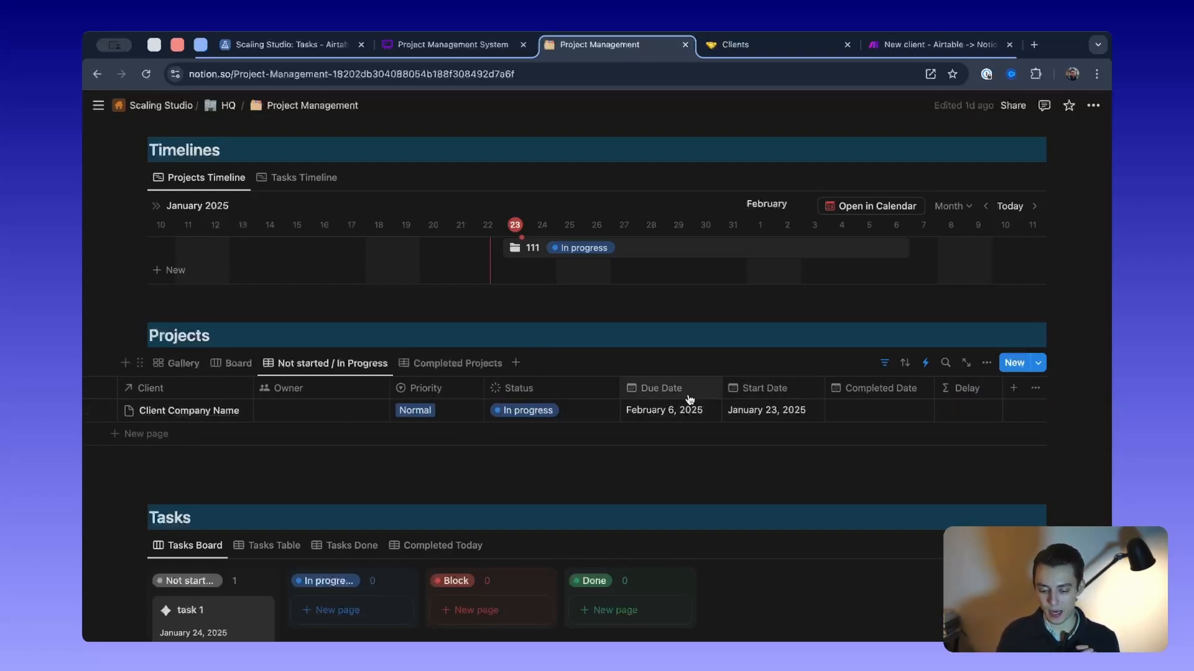
{"action": "key", "text": "ctrl+shift+Tab"}
{"action": "scroll", "coordinate": [666, 222], "scroll_direction": "up", "scroll_amount": 2}
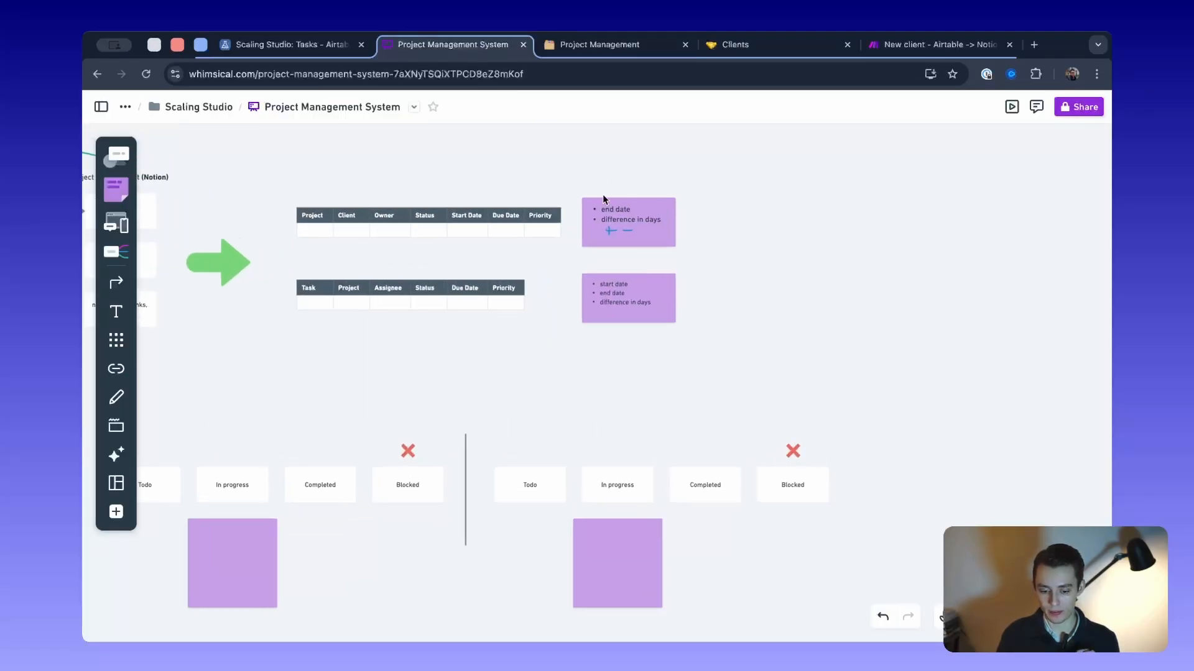
{"action": "left_click", "coordinate": [591, 45]}
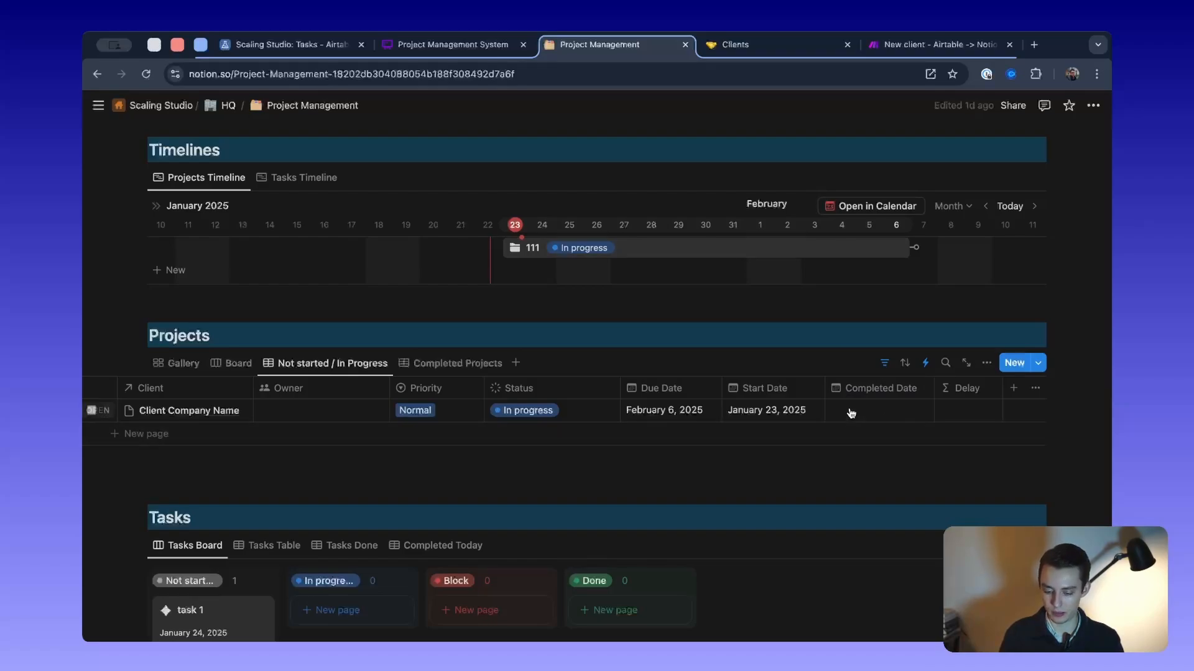
Check the available Priority and Status options for the Client Company Name project
{"action": "left_click", "coordinate": [454, 413]}
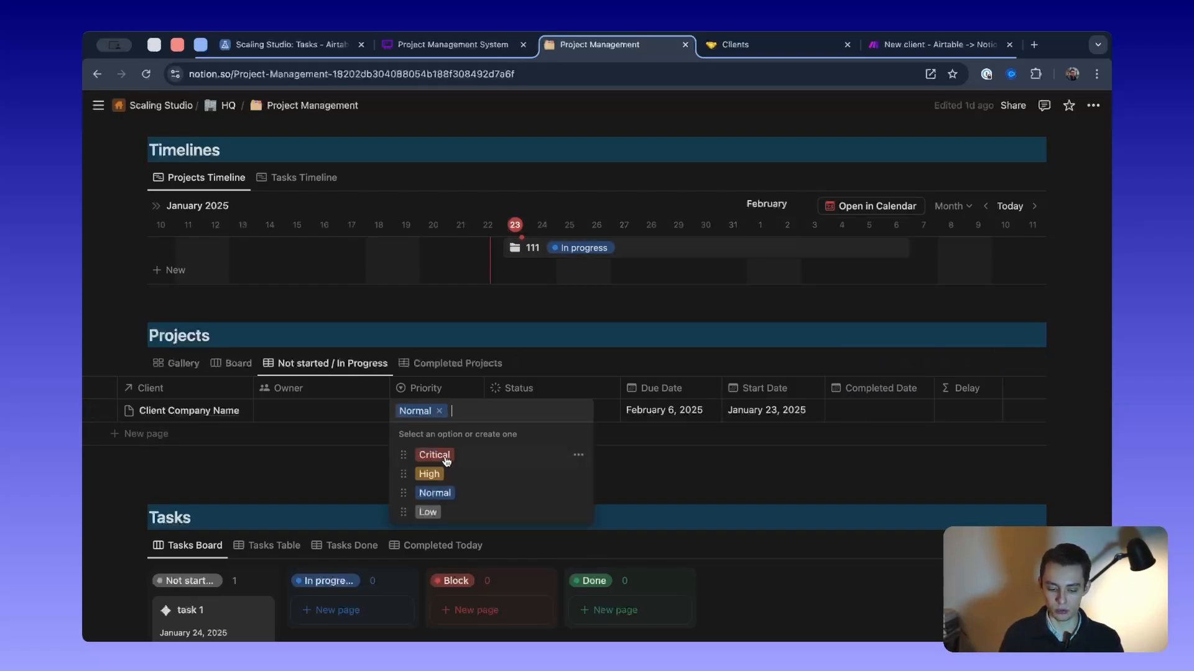
{"action": "key", "text": "Escape"}
{"action": "left_click", "coordinate": [551, 412]}
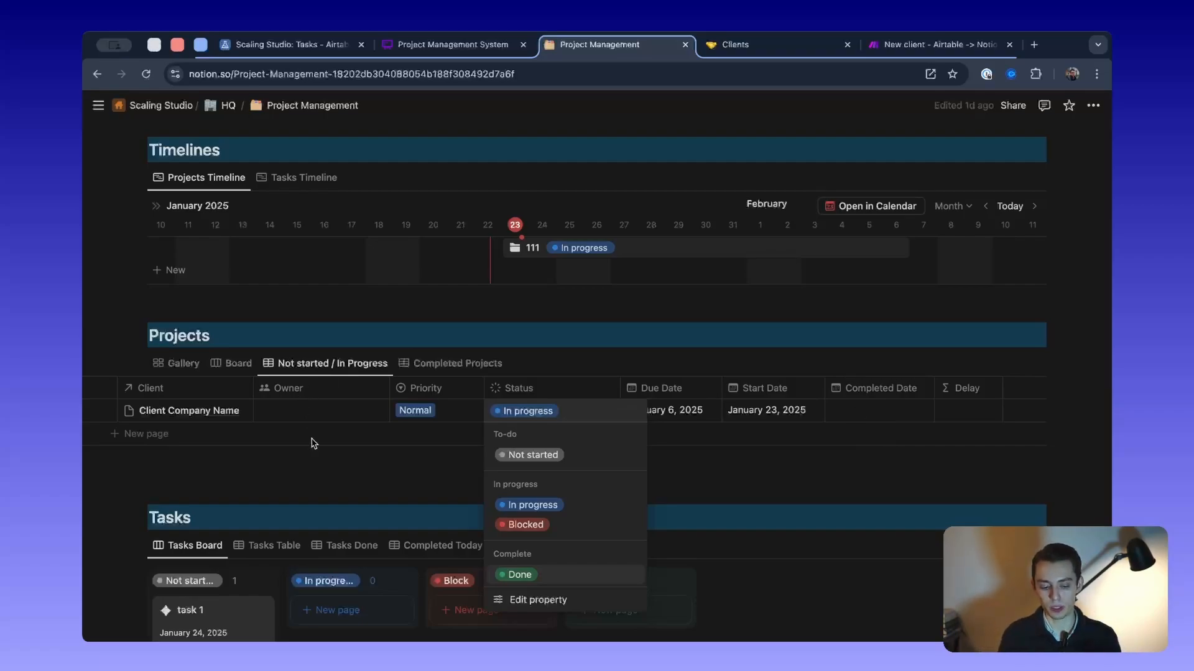
{"action": "key", "text": "Escape"}
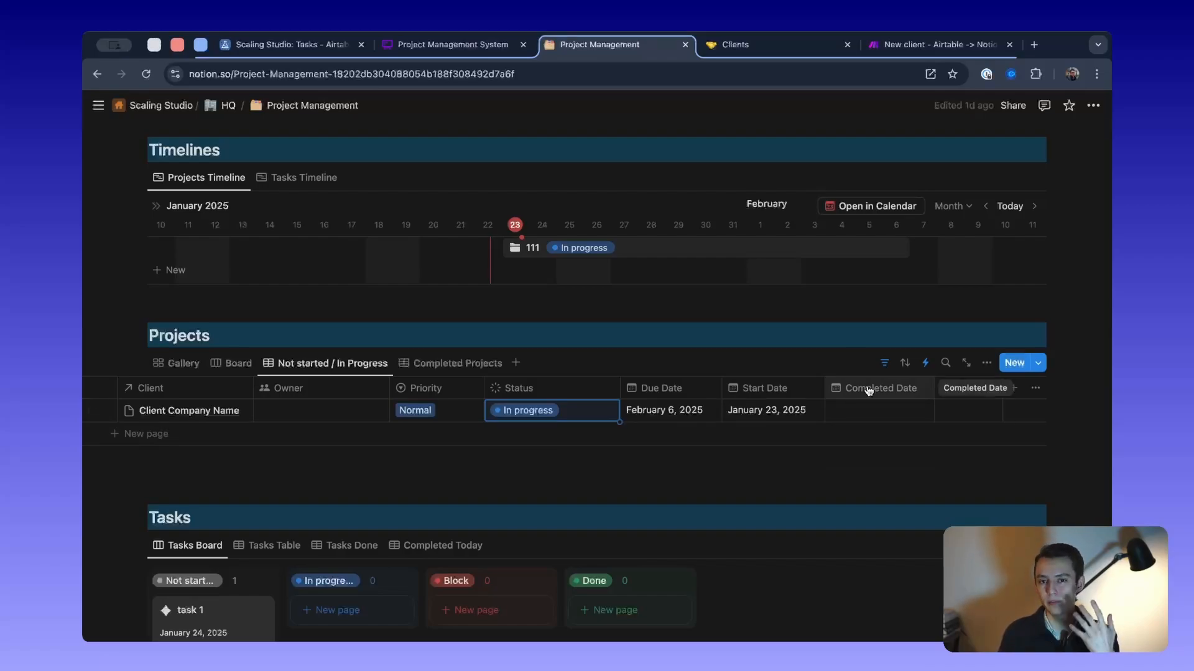
Set the project's Completed Date to January 31, 2025
{"action": "scroll", "coordinate": [577, 387], "scroll_direction": "left", "scroll_amount": 1}
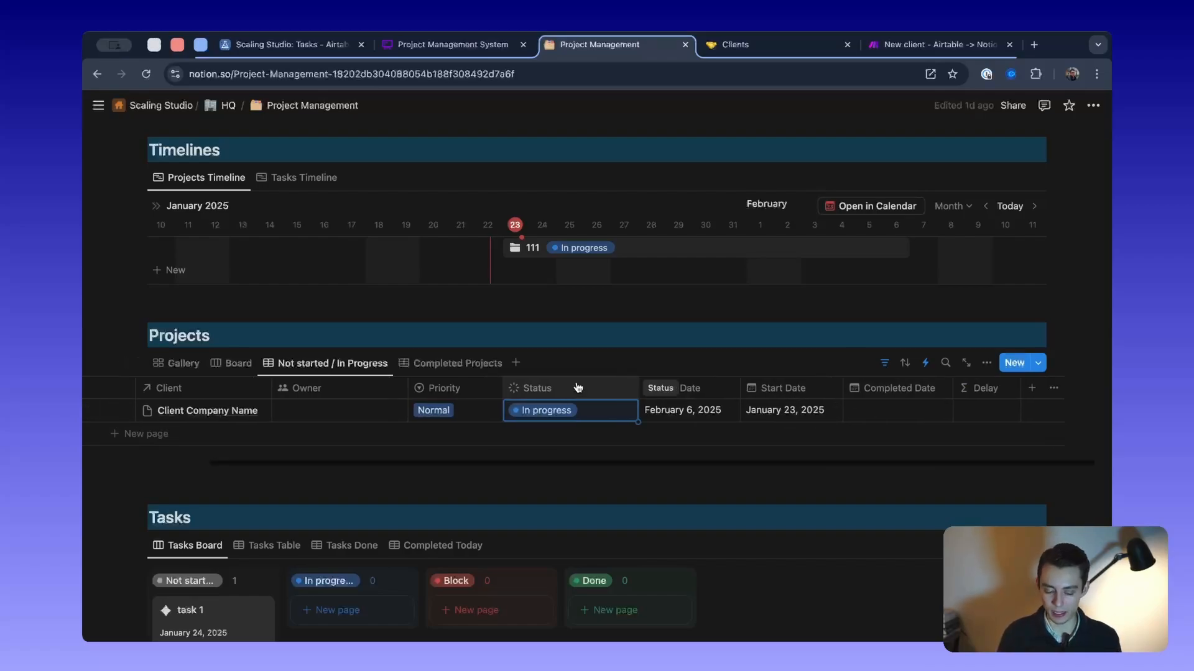
{"action": "scroll", "coordinate": [577, 387], "scroll_direction": "right", "scroll_amount": 1}
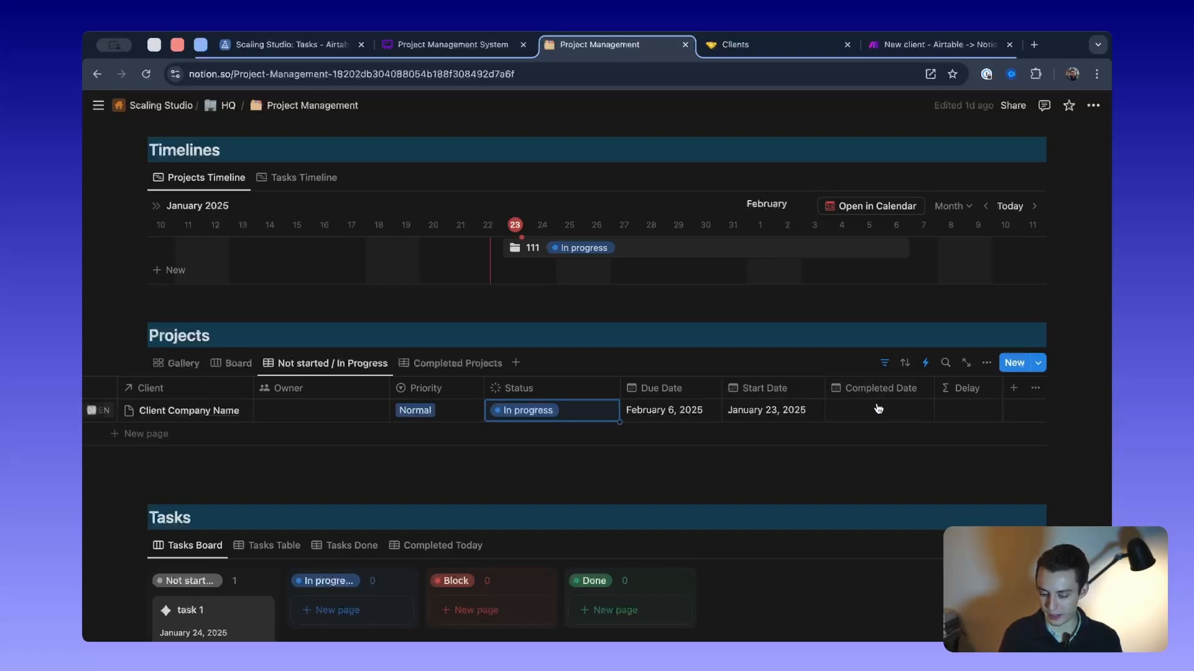
{"action": "left_click", "coordinate": [869, 419]}
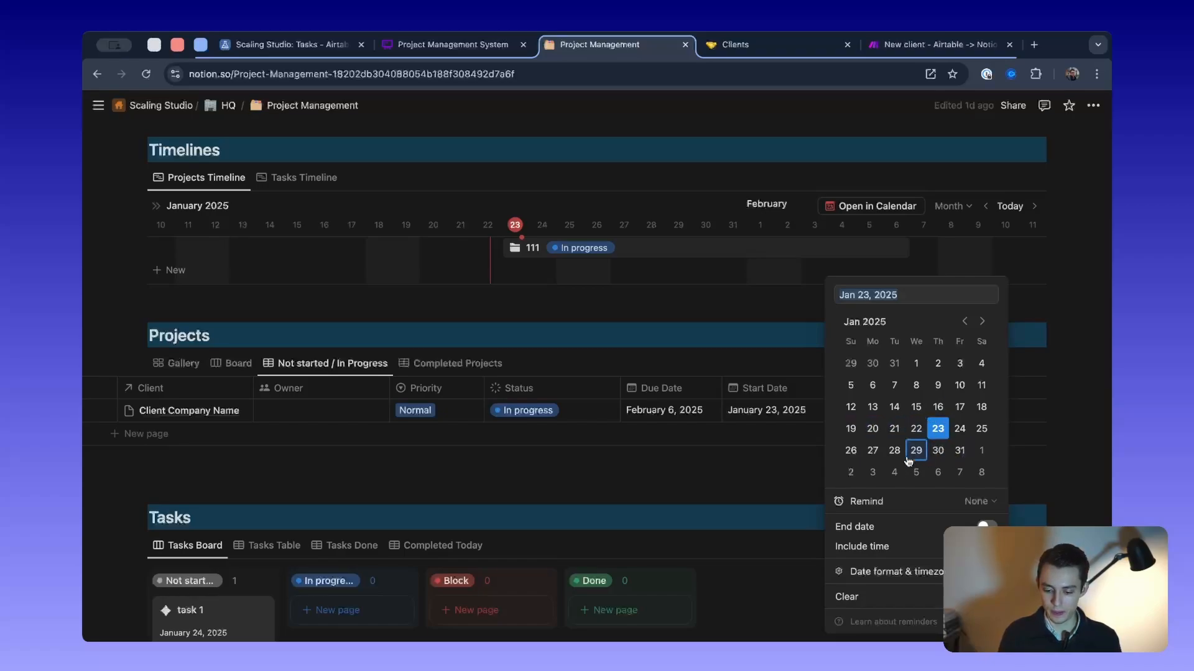
{"action": "left_click", "coordinate": [959, 451]}
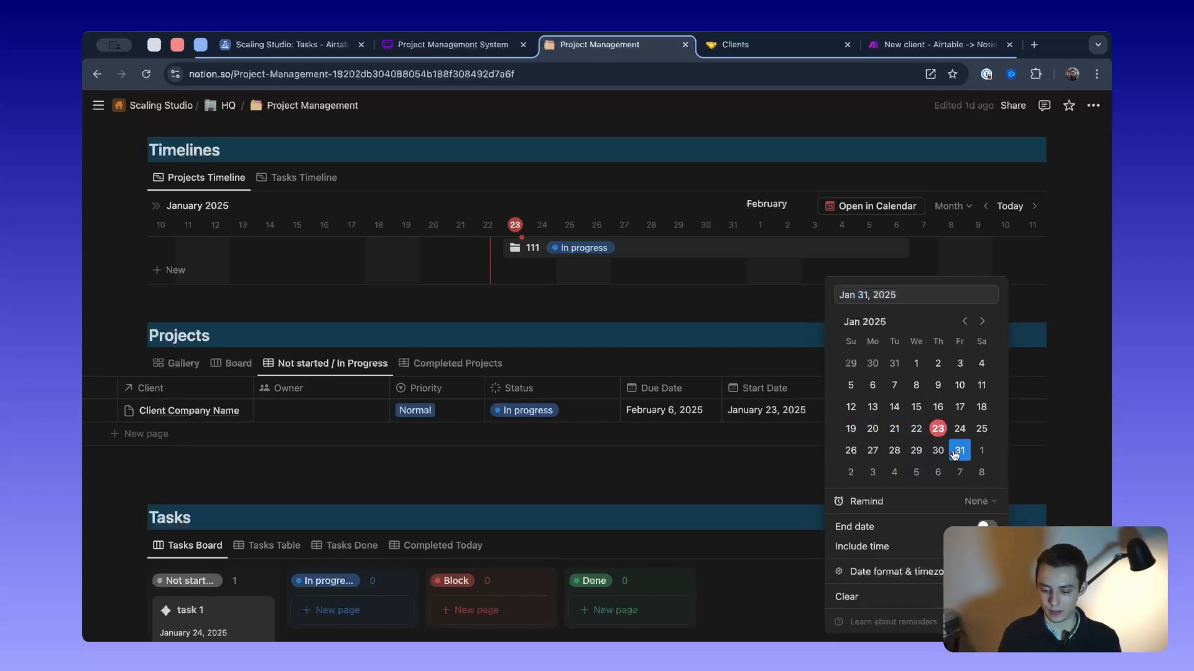
{"action": "key", "text": "Escape"}
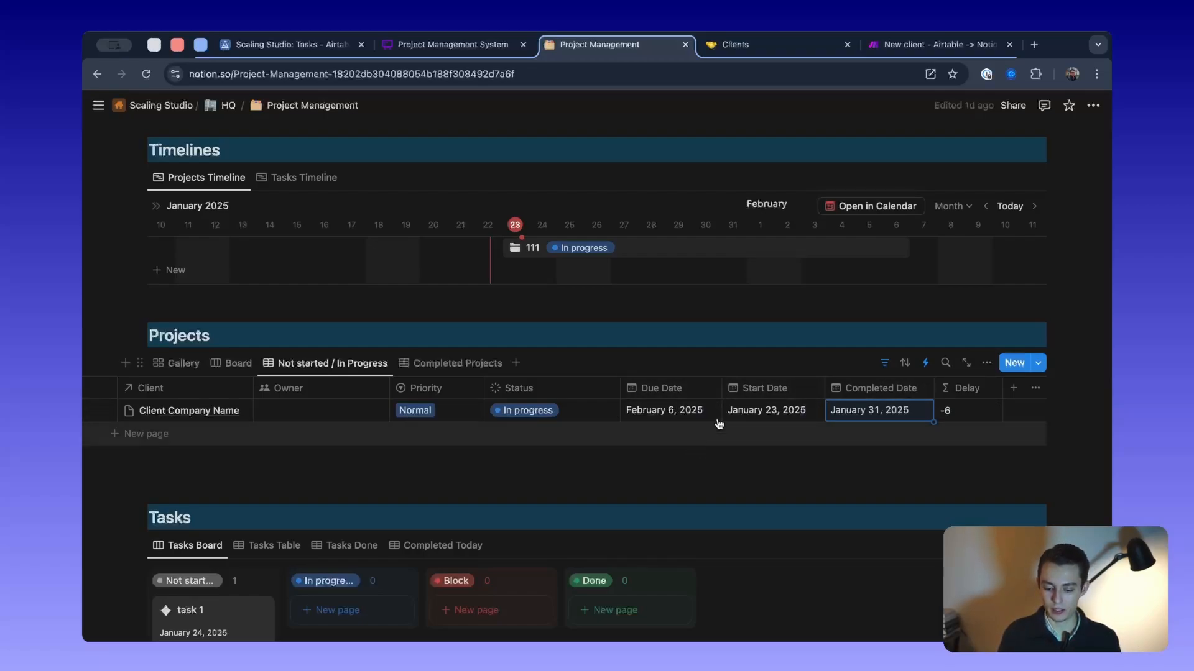
Set the project's Completed Date to February 8, 2025
{"action": "left_click", "coordinate": [861, 412]}
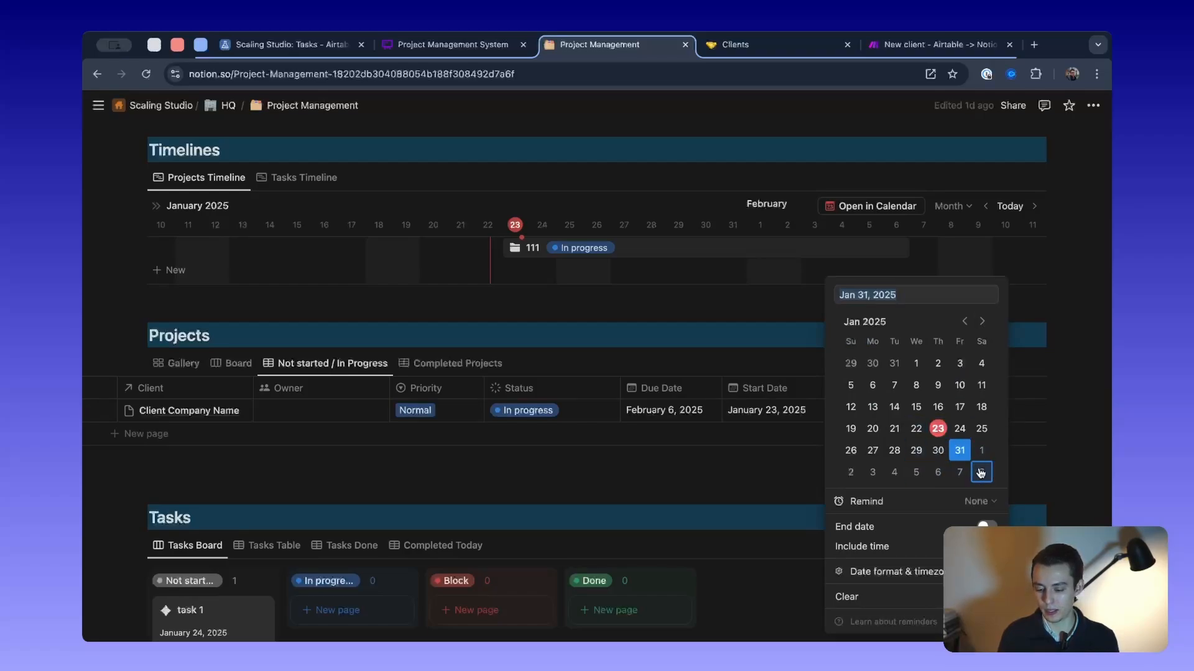
{"action": "left_click", "coordinate": [980, 474]}
{"action": "left_click", "coordinate": [774, 466]}
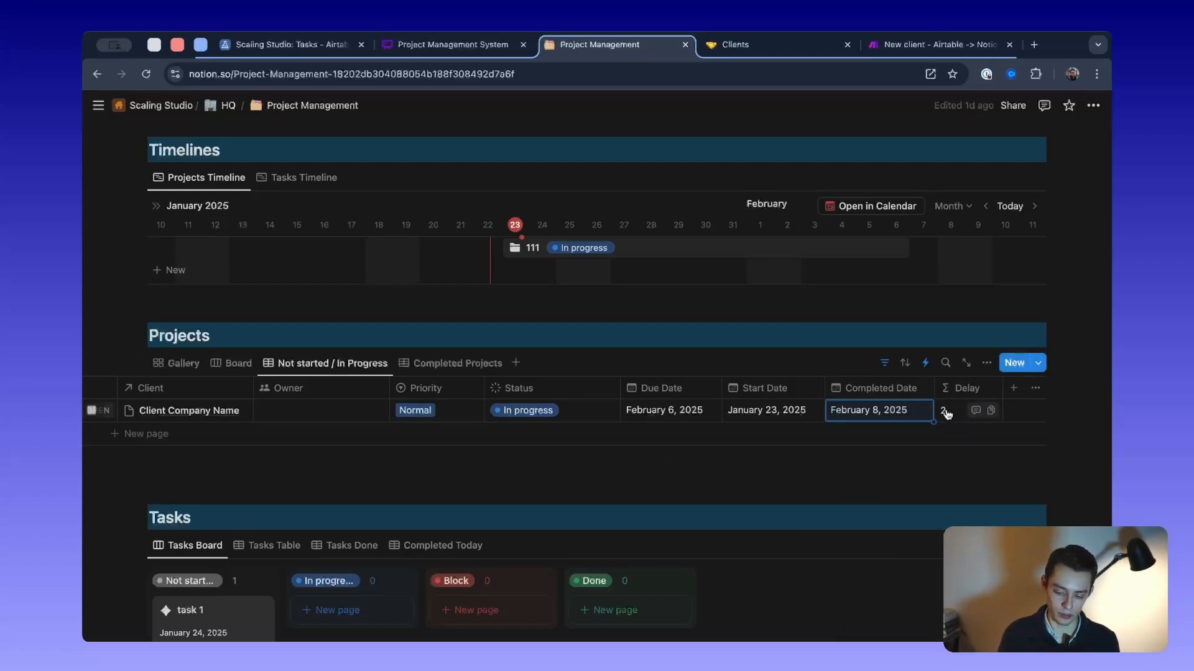
Open the Projects table's Delay formula and examine its empty-date condition, dateBetween arguments and fallback value
{"action": "left_click", "coordinate": [958, 390]}
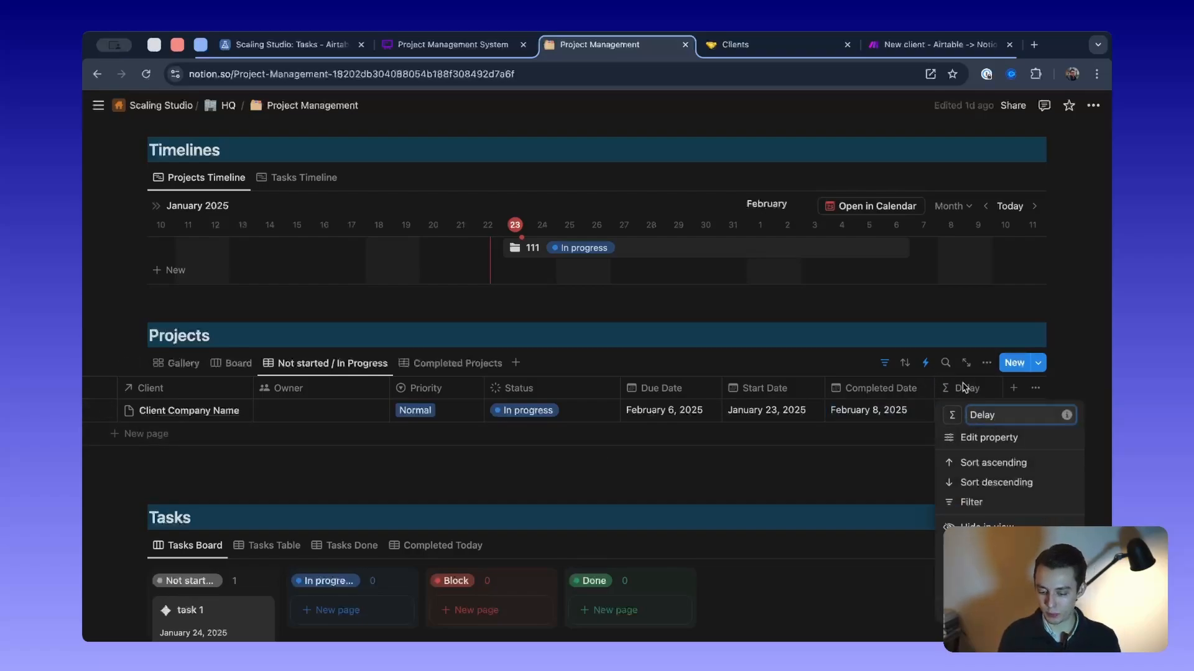
{"action": "left_click", "coordinate": [1016, 391]}
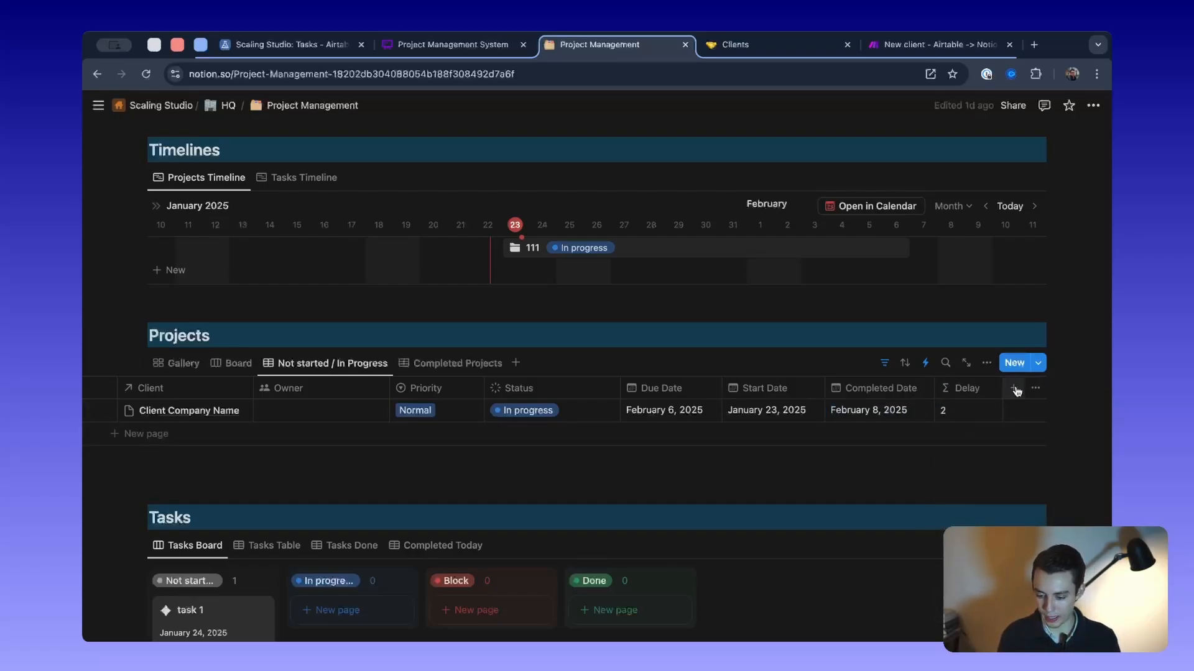
{"action": "left_click", "coordinate": [977, 395]}
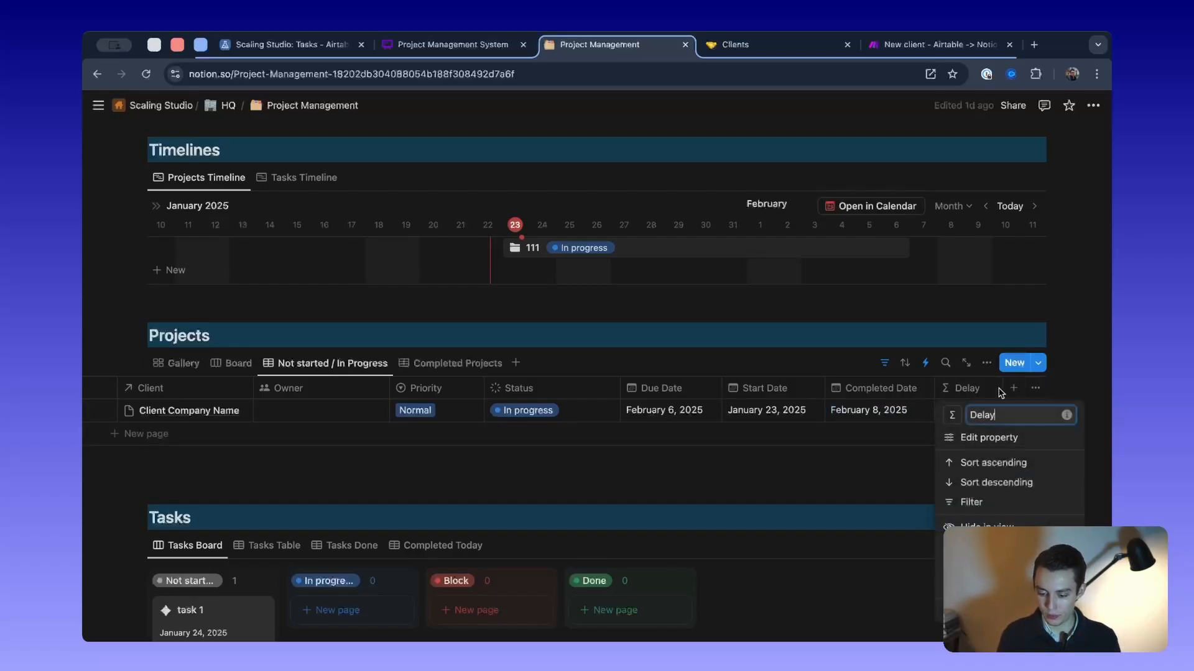
{"action": "left_click", "coordinate": [992, 442]}
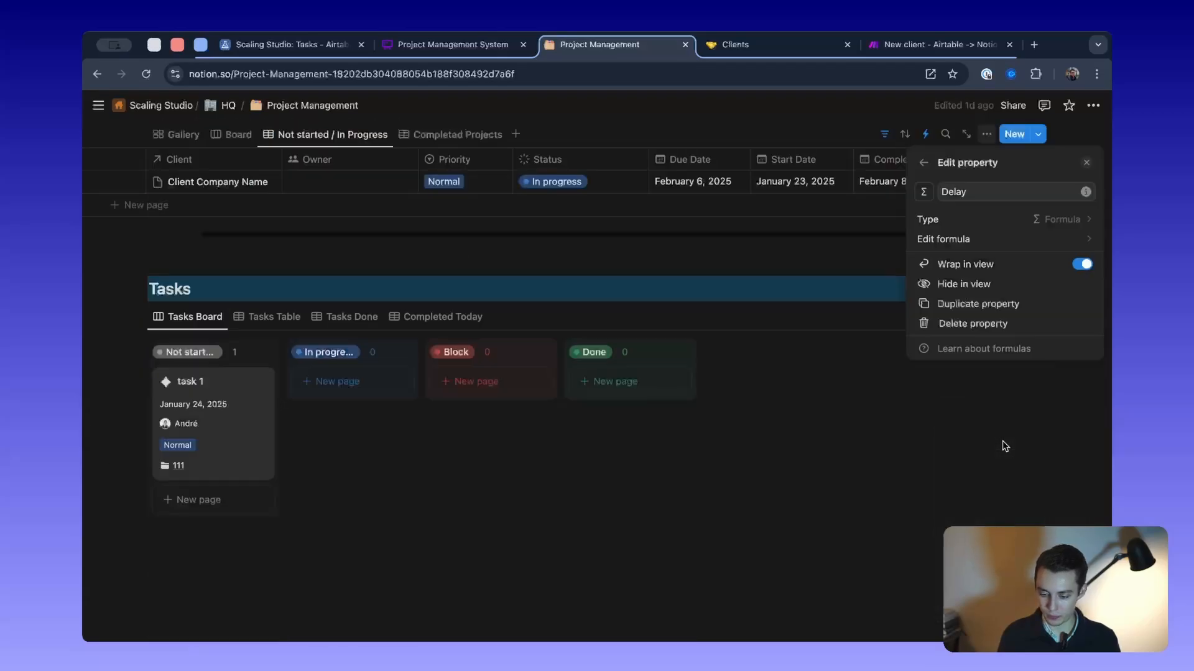
{"action": "left_click", "coordinate": [968, 245]}
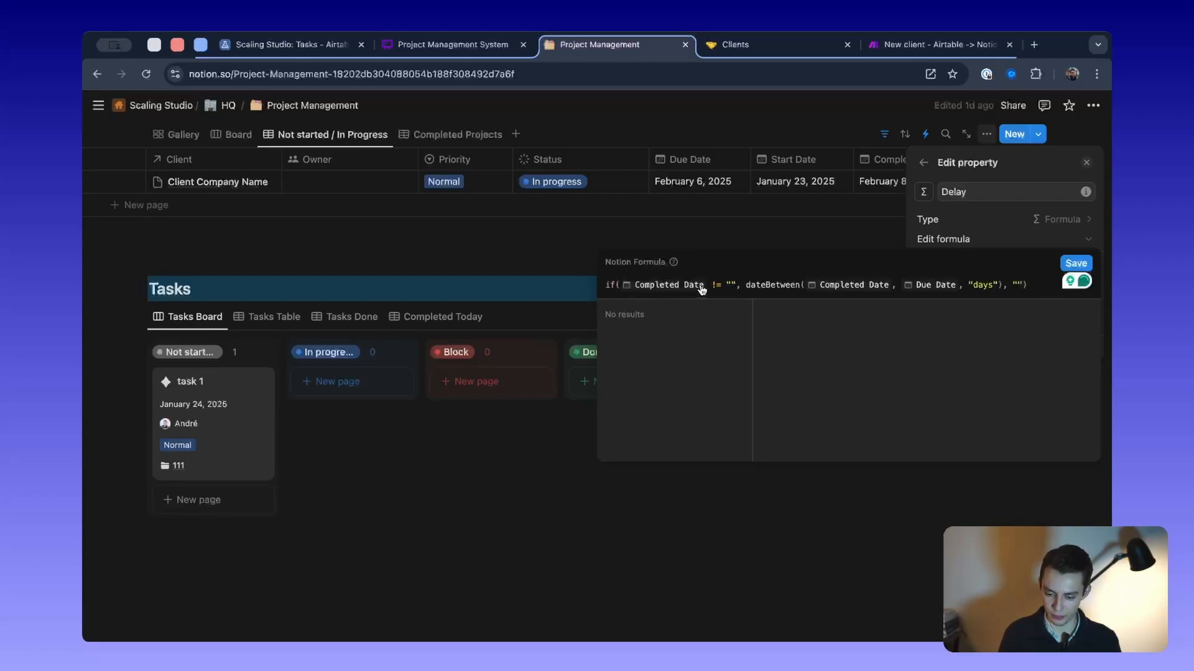
{"action": "double_click", "coordinate": [732, 281]}
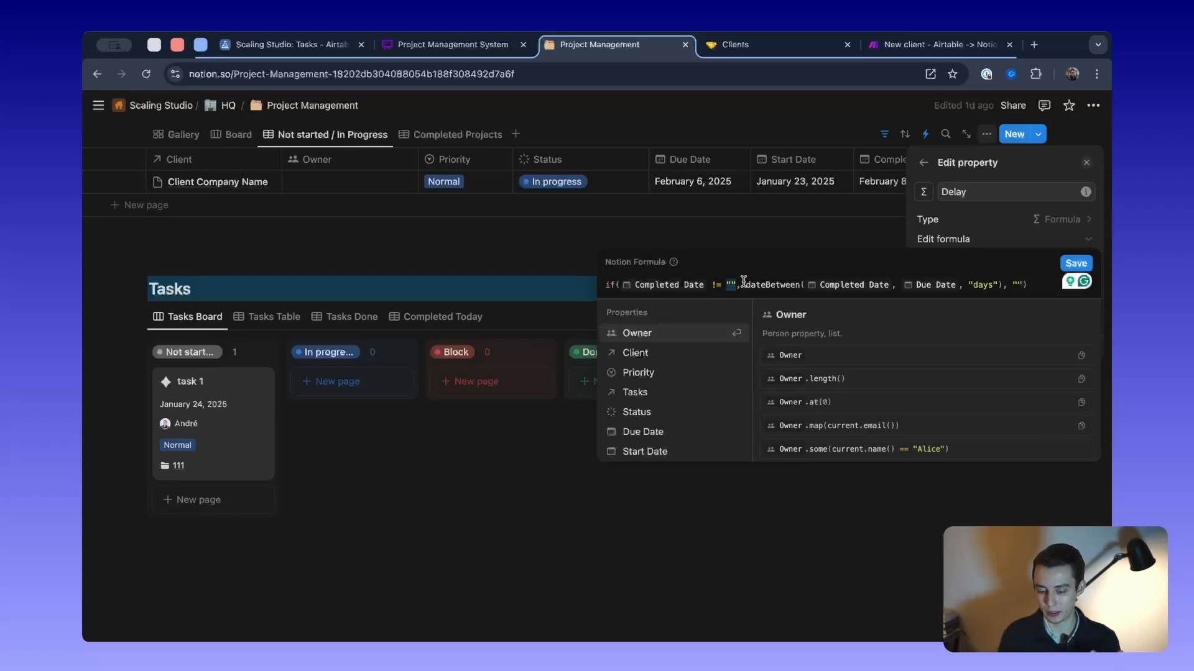
{"action": "left_click", "coordinate": [740, 283]}
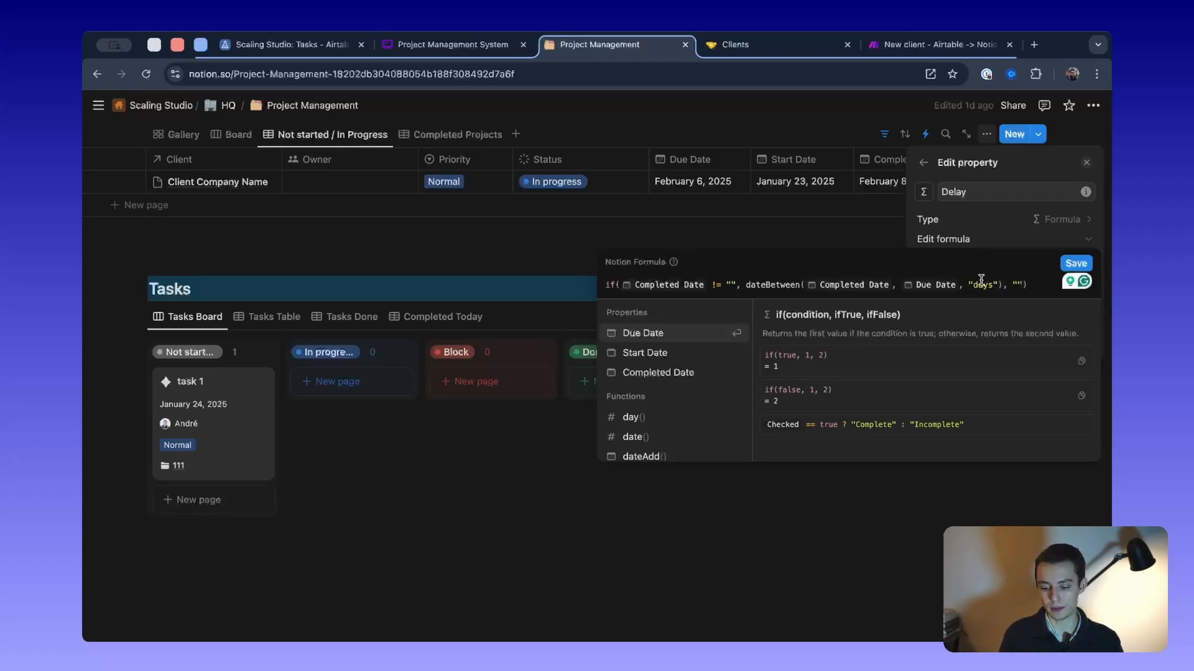
{"action": "double_click", "coordinate": [1018, 286]}
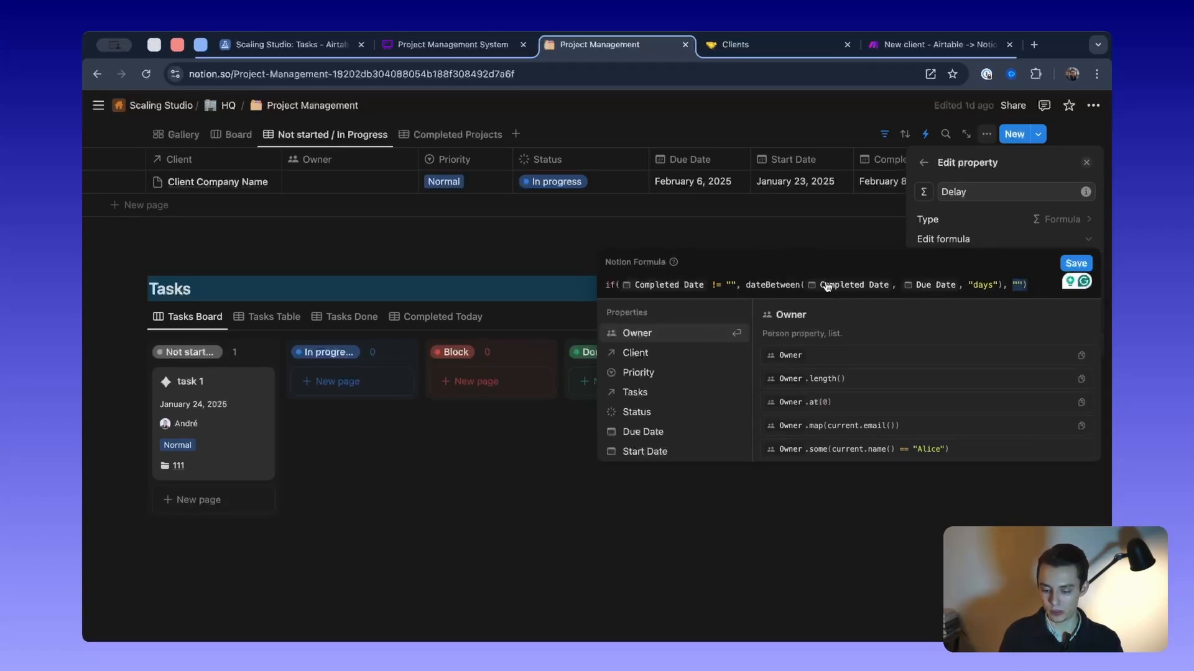
{"action": "left_click", "coordinate": [922, 293]}
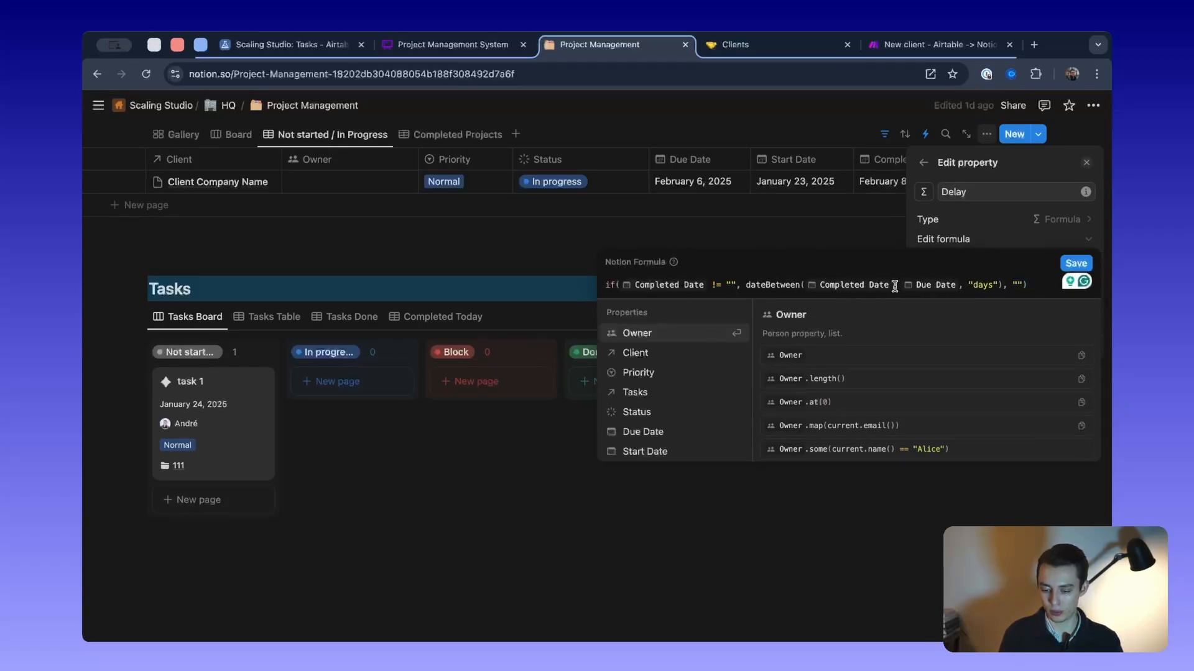
Try to insert another Due Date reference after Completed Date in the Delay formula, and close the formula editor
{"action": "scroll", "coordinate": [674, 373], "scroll_direction": "down", "scroll_amount": 2}
{"action": "left_click", "coordinate": [662, 373]}
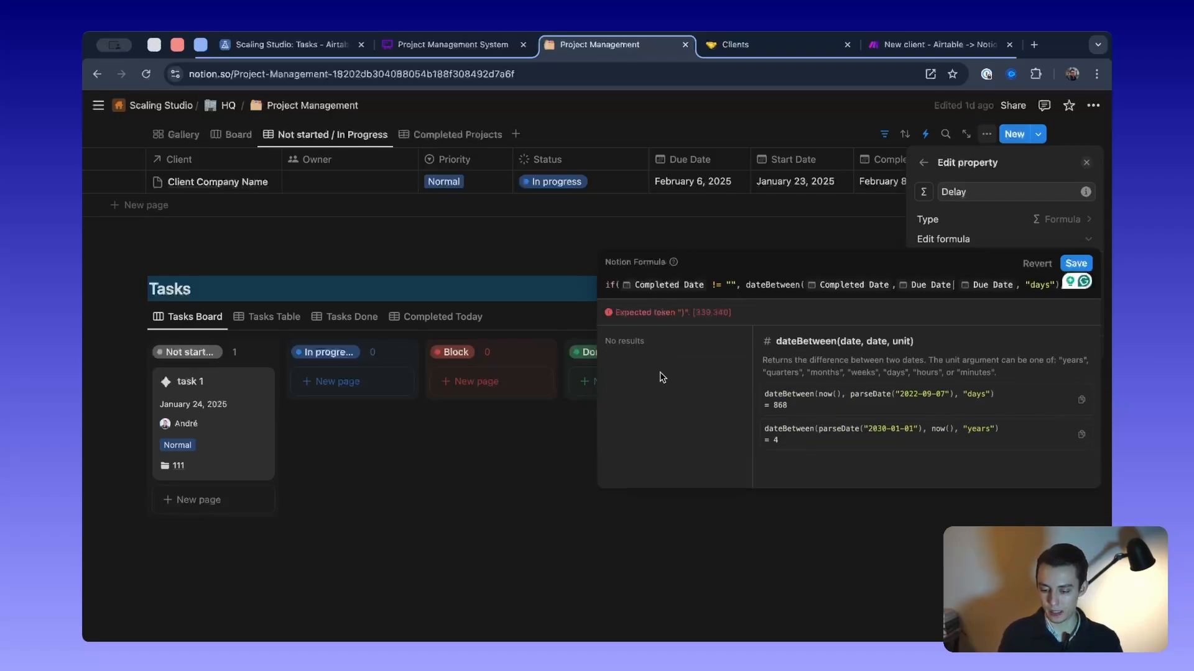
{"action": "type", "text": ","}
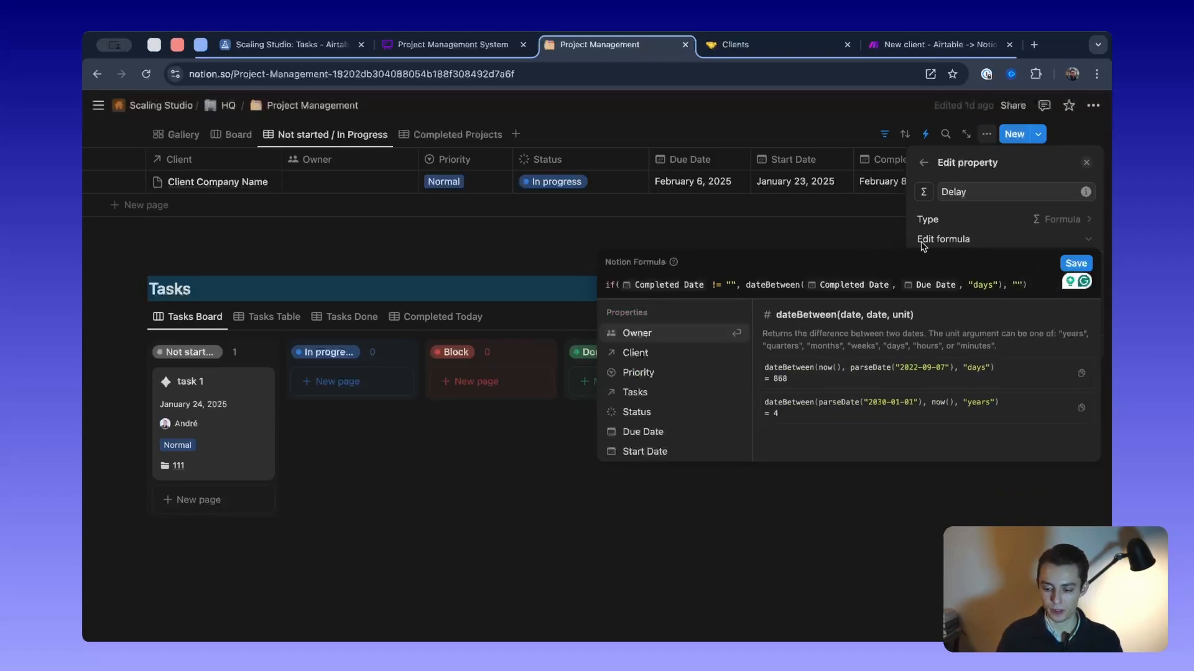
{"action": "left_click", "coordinate": [1076, 263]}
{"action": "left_click", "coordinate": [857, 230]}
{"action": "scroll", "coordinate": [856, 229], "scroll_direction": "up", "scroll_amount": 2}
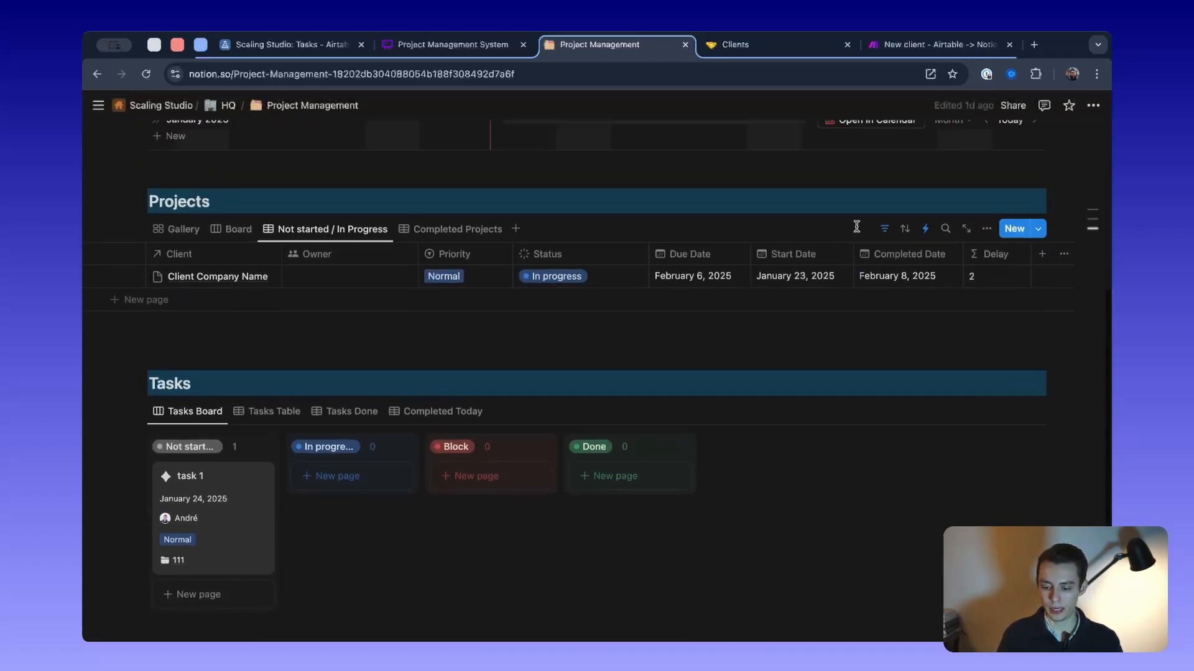
{"action": "scroll", "coordinate": [976, 316], "scroll_direction": "up", "scroll_amount": 1}
{"action": "scroll", "coordinate": [958, 367], "scroll_direction": "up", "scroll_amount": 2}
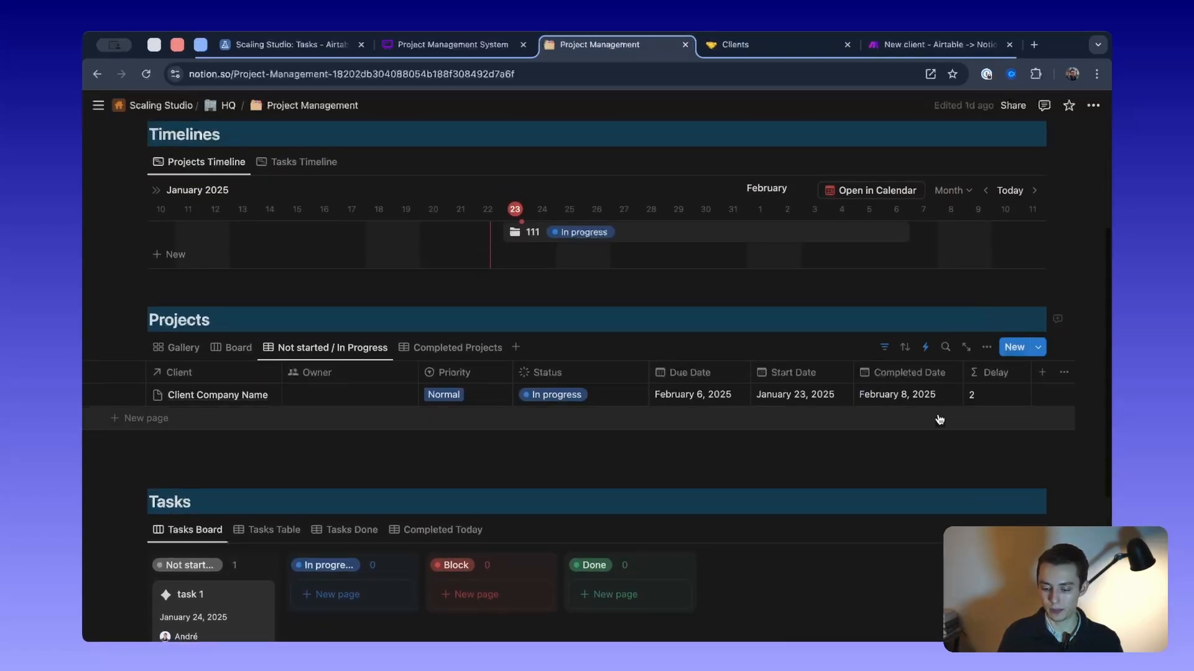
Review the Delay formula again from project 111's row, and close it
{"action": "left_click", "coordinate": [980, 394]}
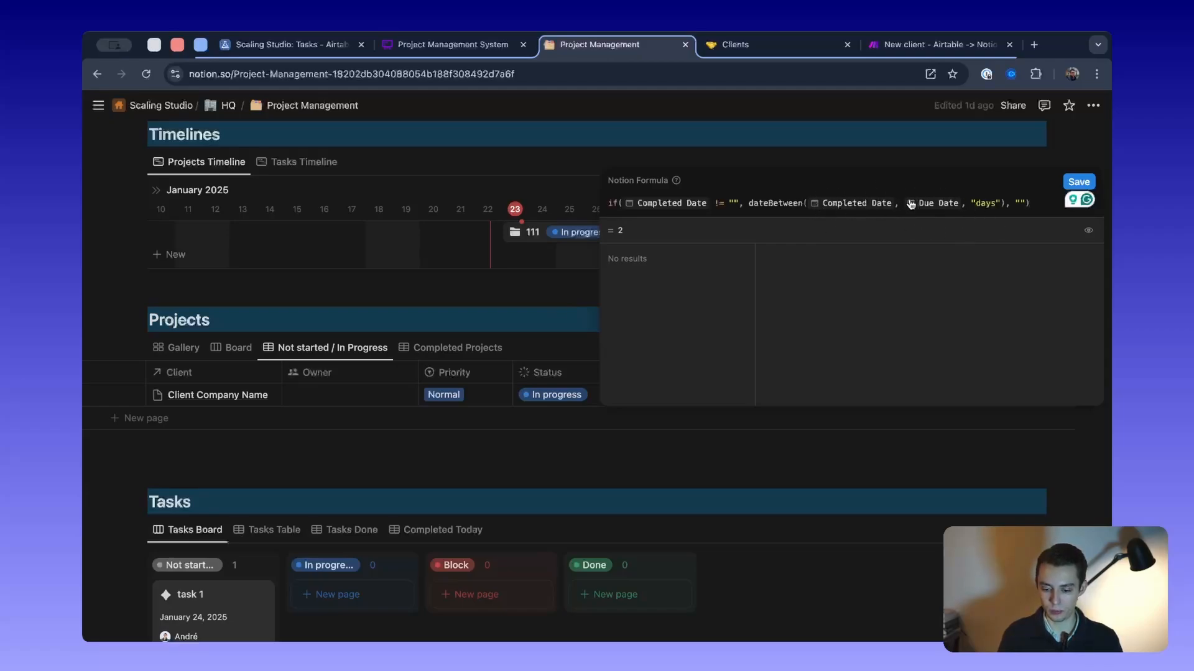
{"action": "key", "text": "Return"}
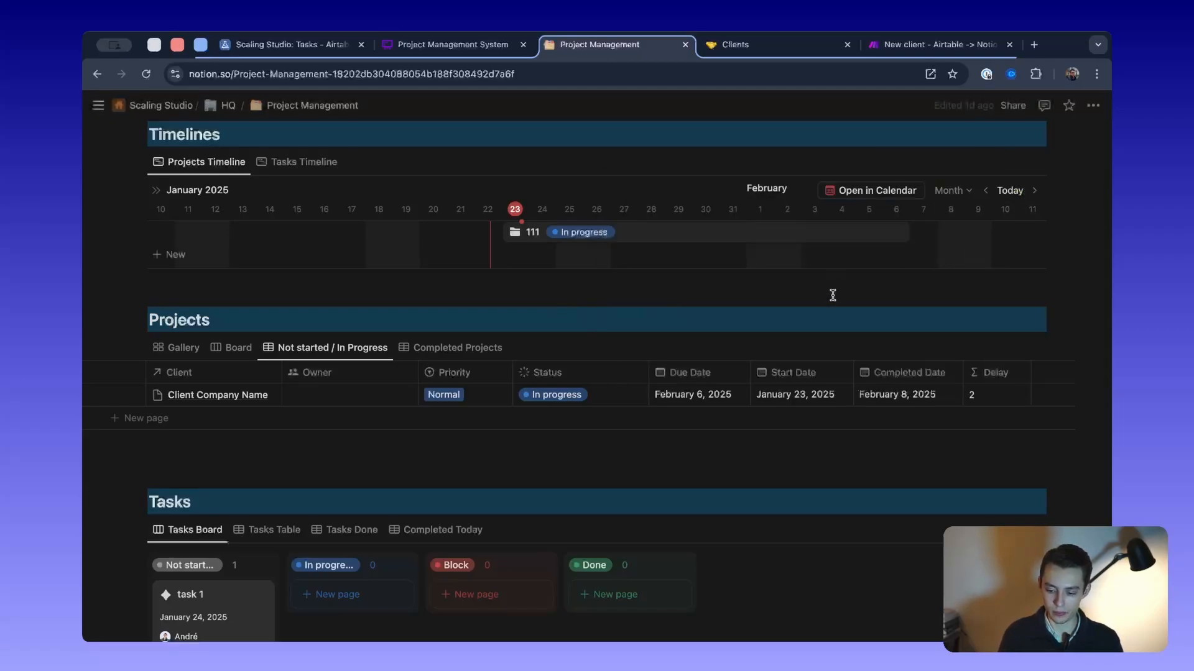
{"action": "scroll", "coordinate": [879, 392], "scroll_direction": "left", "scroll_amount": 2}
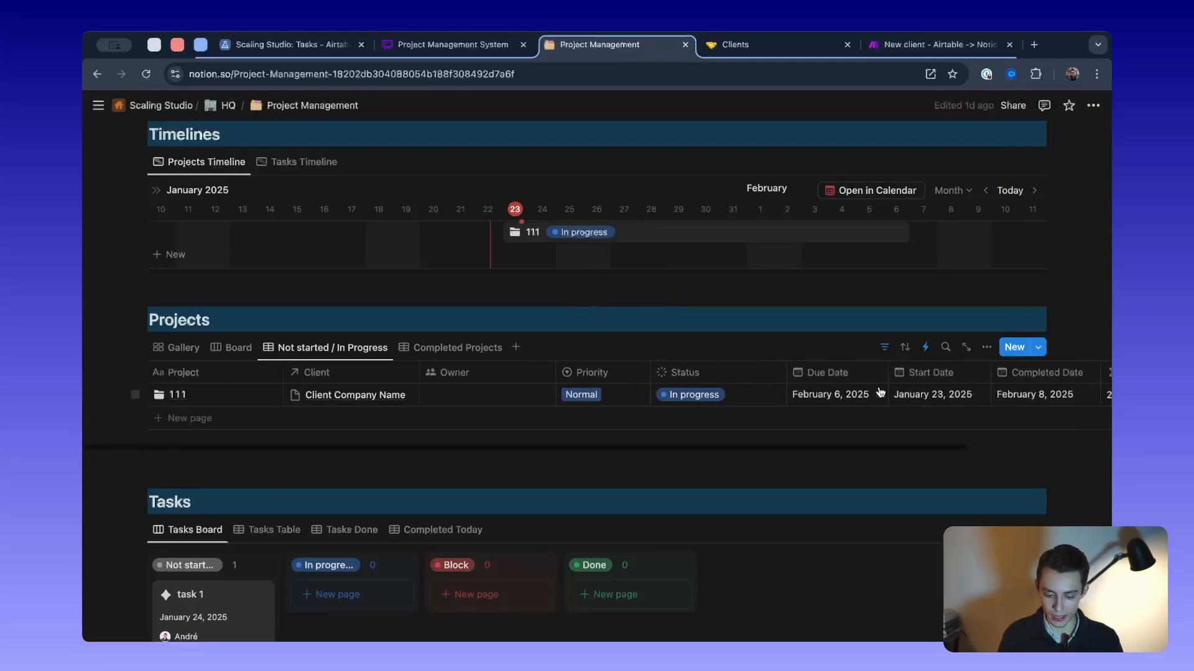
Show the Tasks database in its Tasks Table view and examine the formula of its Delay property
{"action": "scroll", "coordinate": [226, 530], "scroll_direction": "down", "scroll_amount": 3}
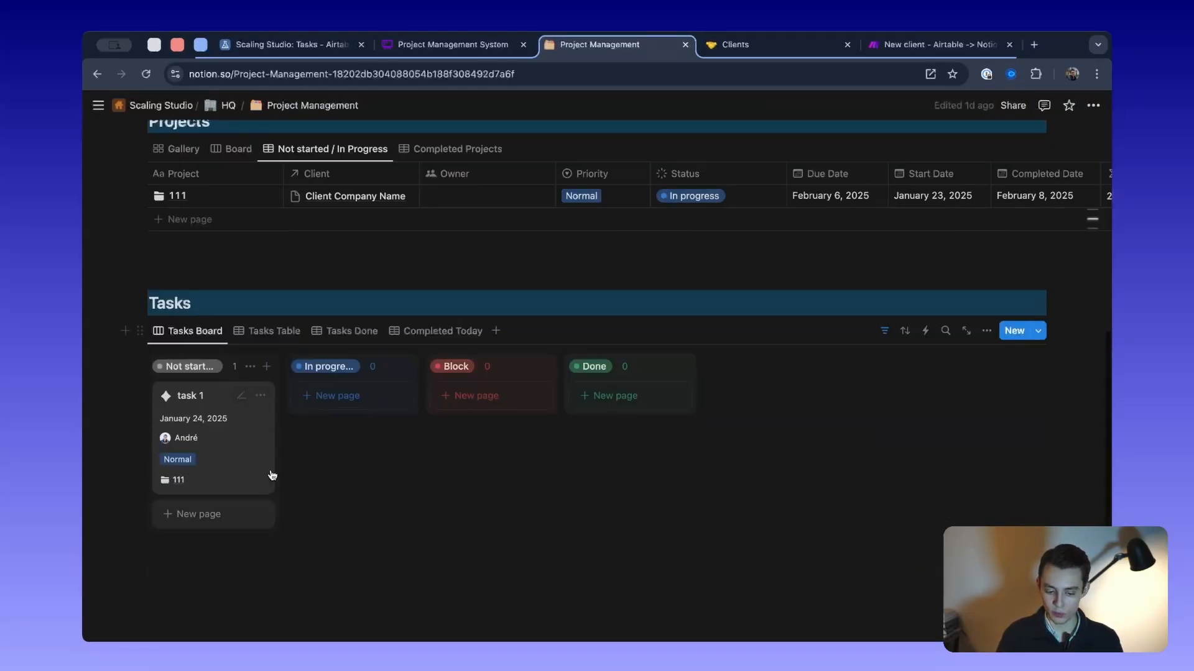
{"action": "left_click", "coordinate": [260, 331]}
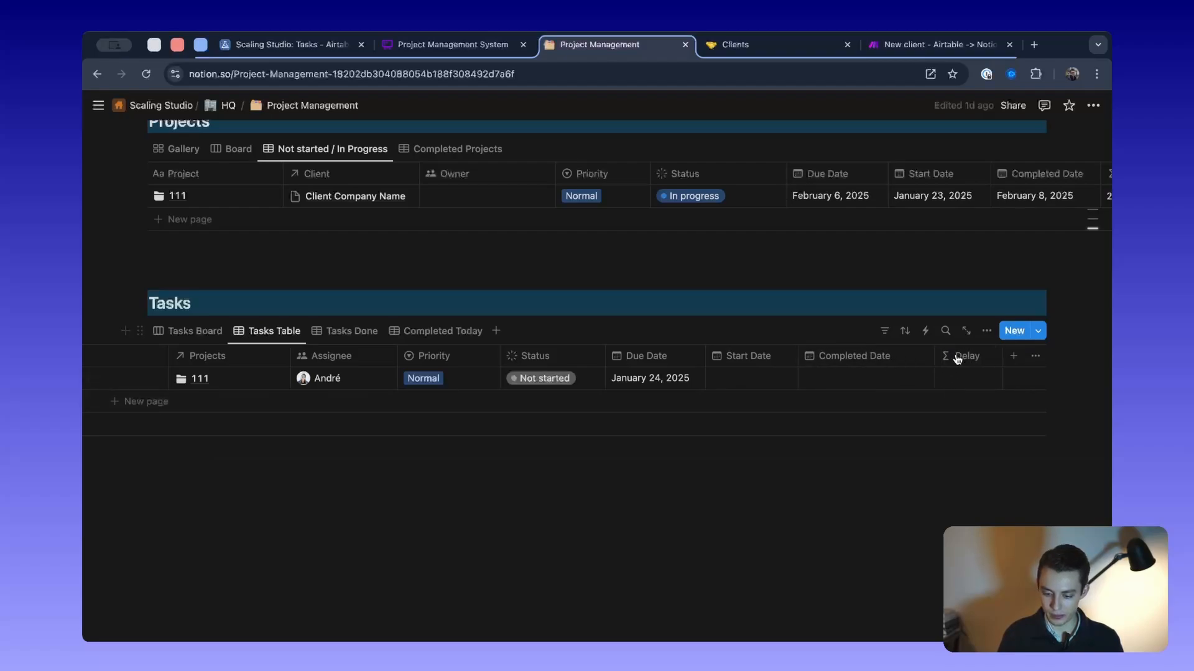
{"action": "left_click", "coordinate": [951, 360]}
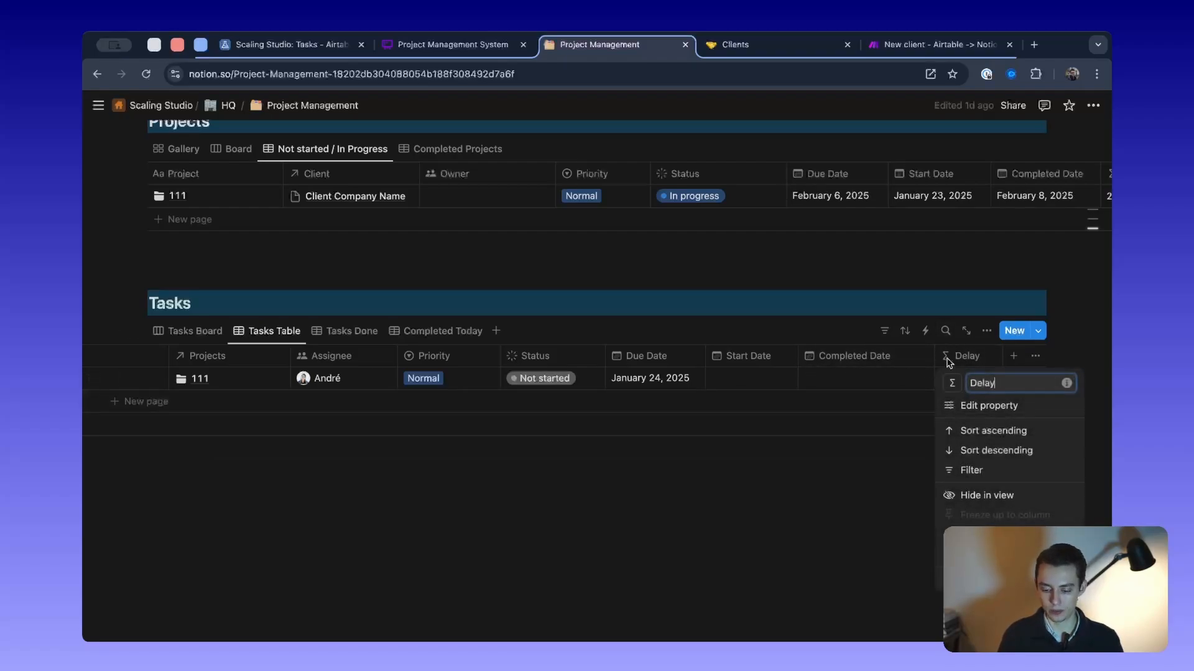
{"action": "left_click", "coordinate": [1016, 404]}
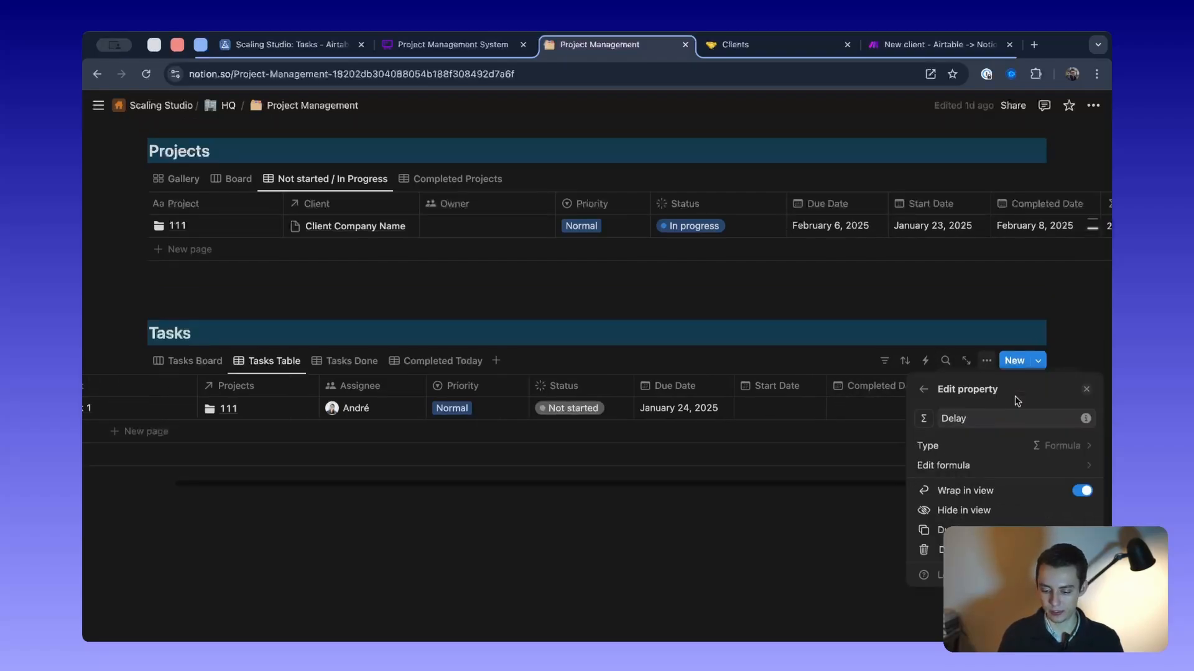
{"action": "left_click", "coordinate": [972, 463]}
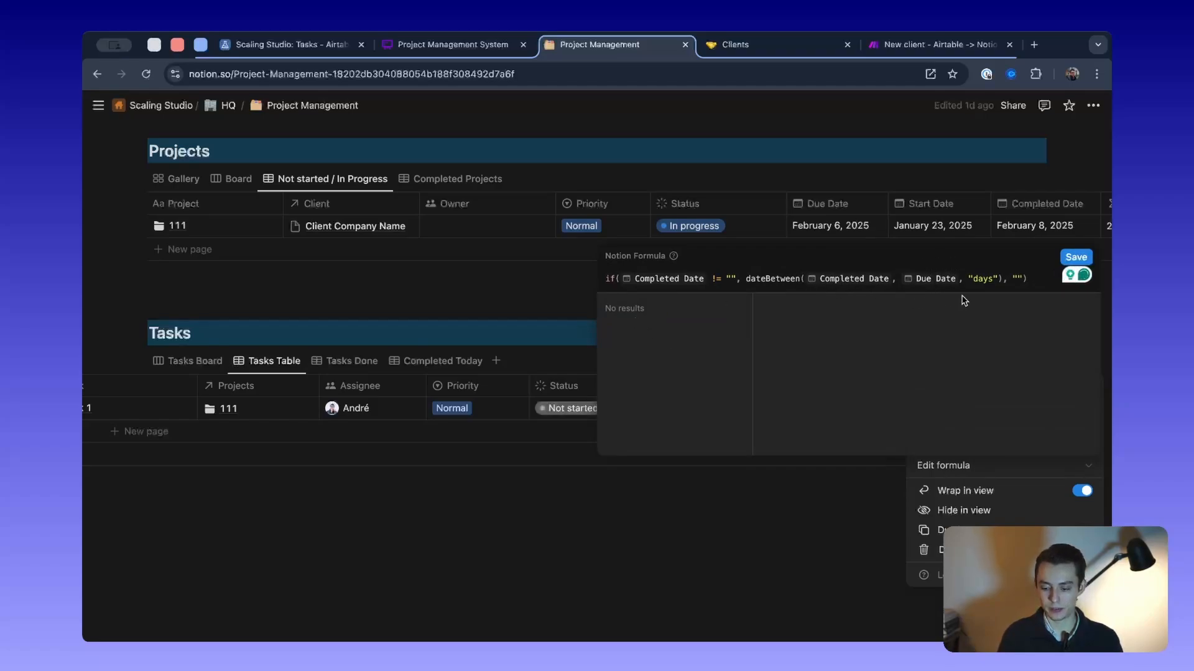
{"action": "key", "text": "Escape"}
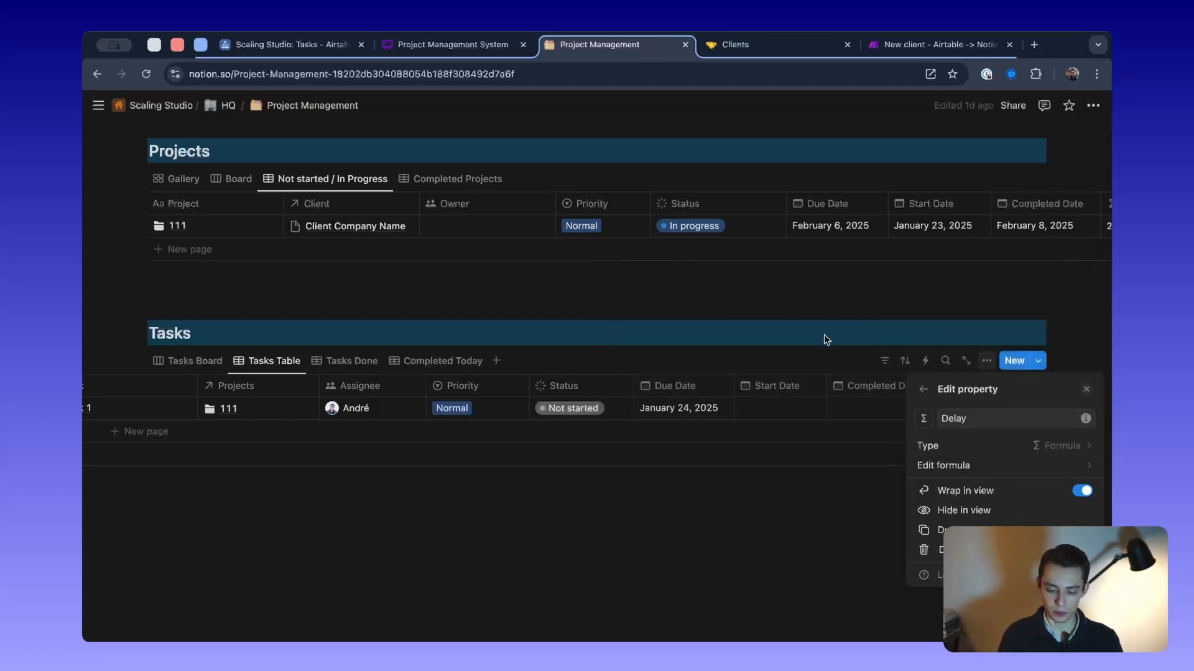
{"action": "left_click", "coordinate": [826, 528]}
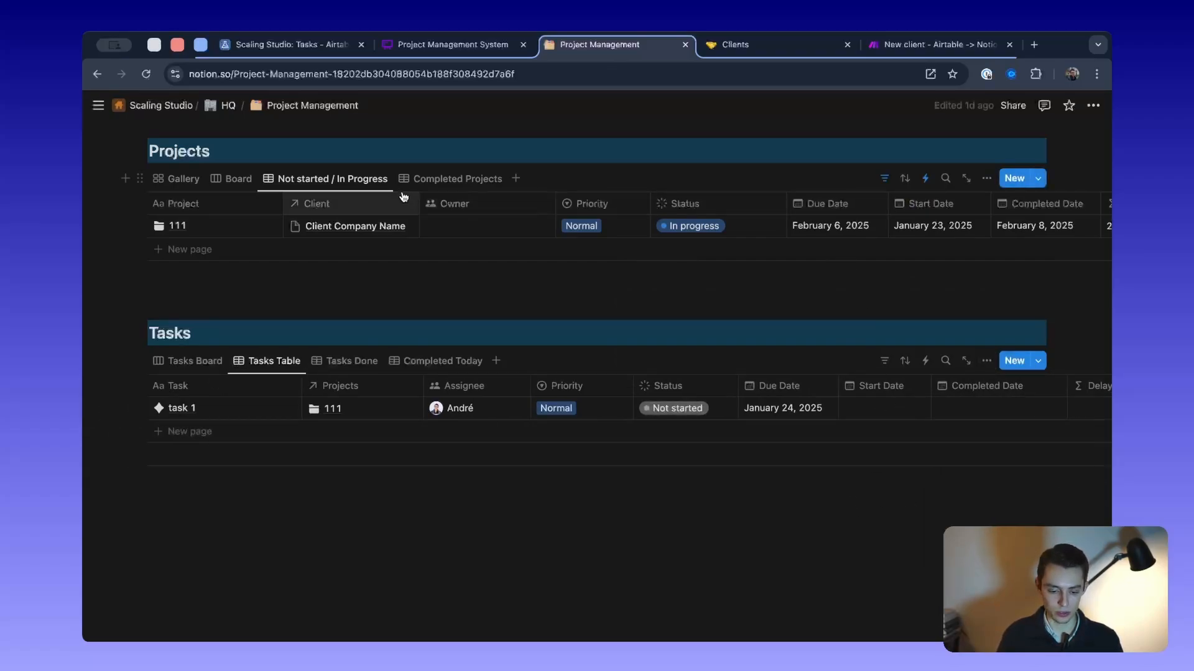
Check the Status filters of the Not started / In Progress and Completed Projects views in the Projects database
{"action": "scroll", "coordinate": [404, 199], "scroll_direction": "up", "scroll_amount": 2}
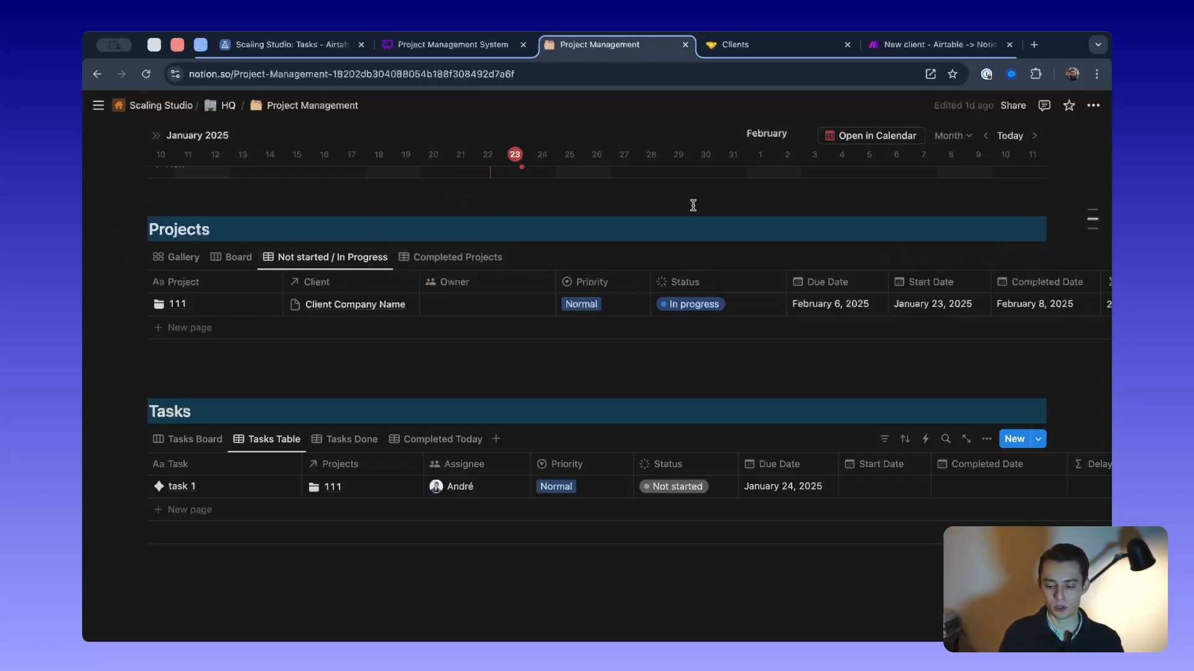
{"action": "left_click", "coordinate": [882, 260]}
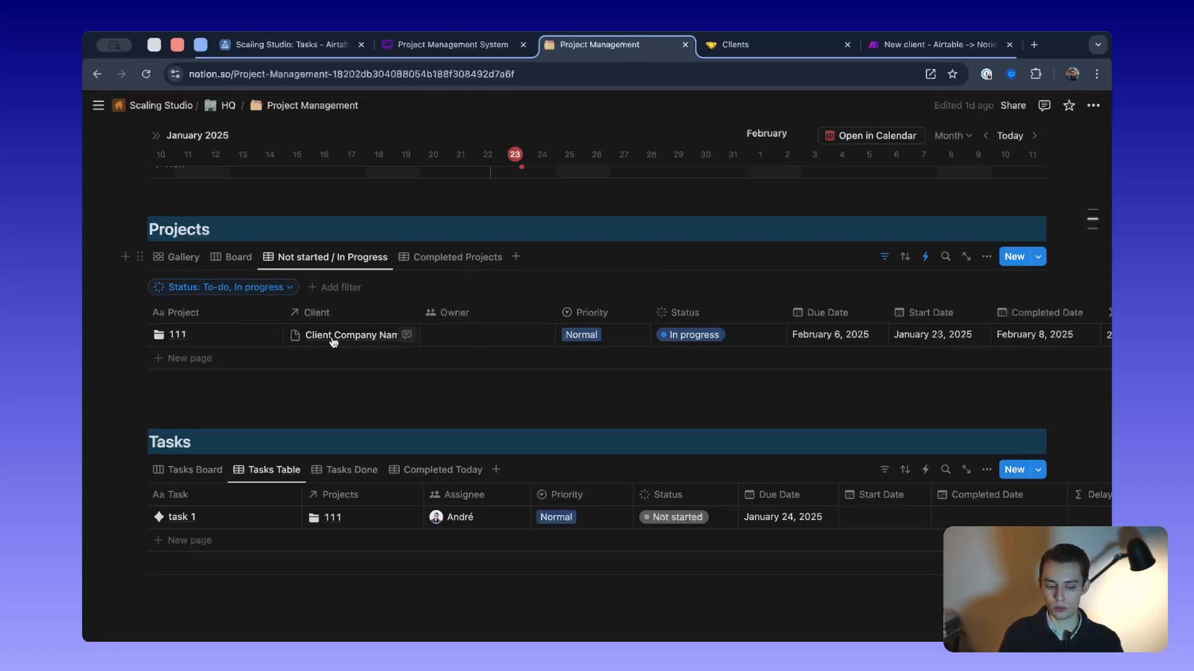
{"action": "left_click", "coordinate": [414, 259]}
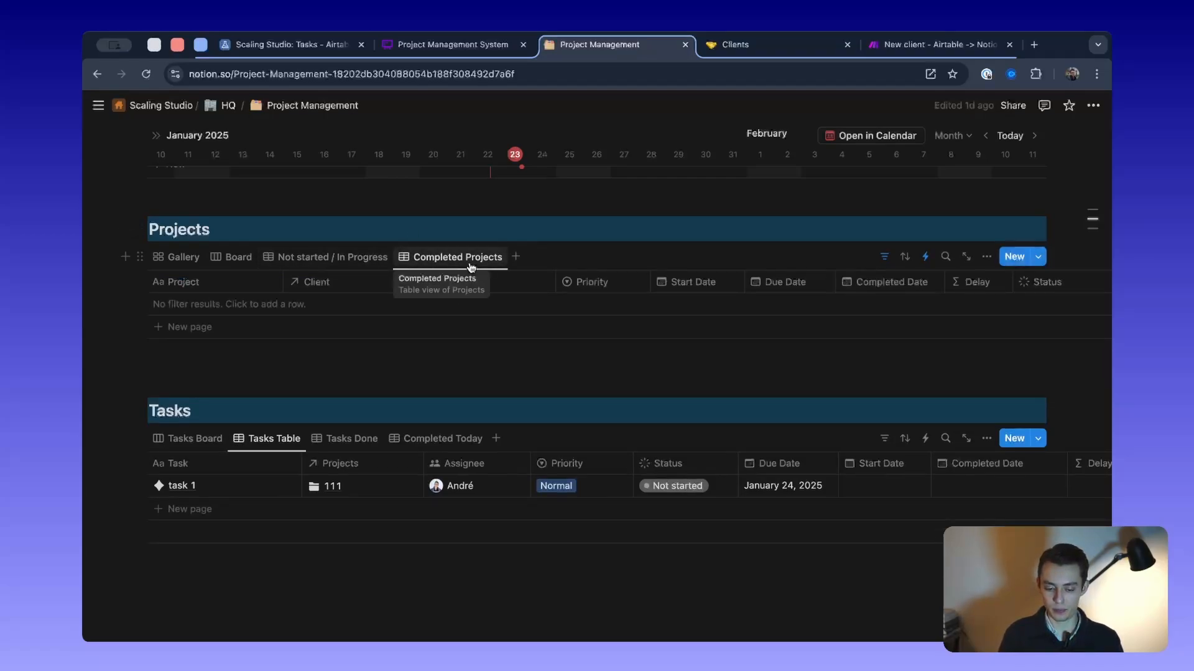
{"action": "scroll", "coordinate": [781, 325], "scroll_direction": "up", "scroll_amount": 2}
{"action": "left_click", "coordinate": [885, 325]}
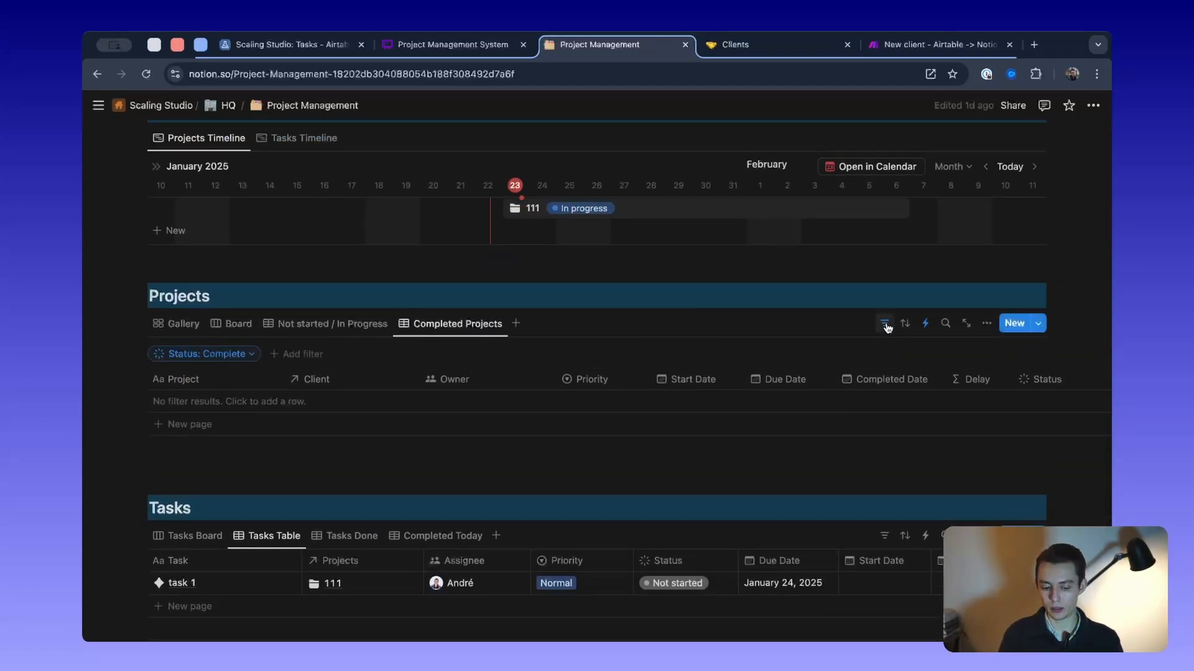
{"action": "left_click", "coordinate": [244, 355]}
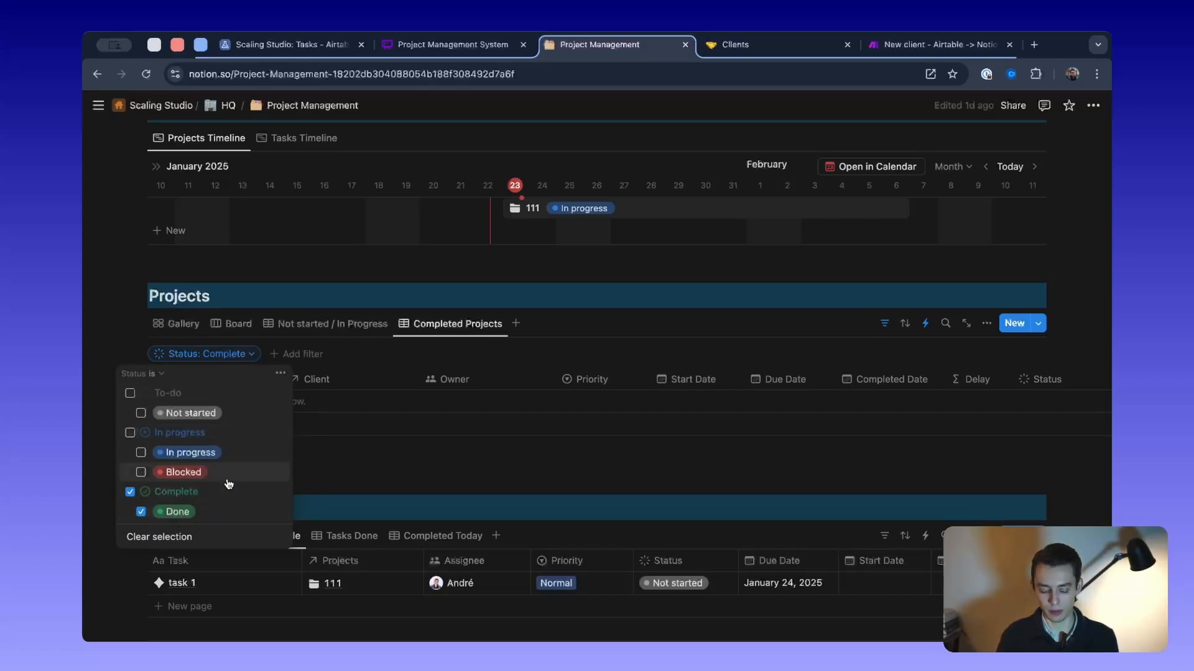
{"action": "left_click", "coordinate": [588, 326]}
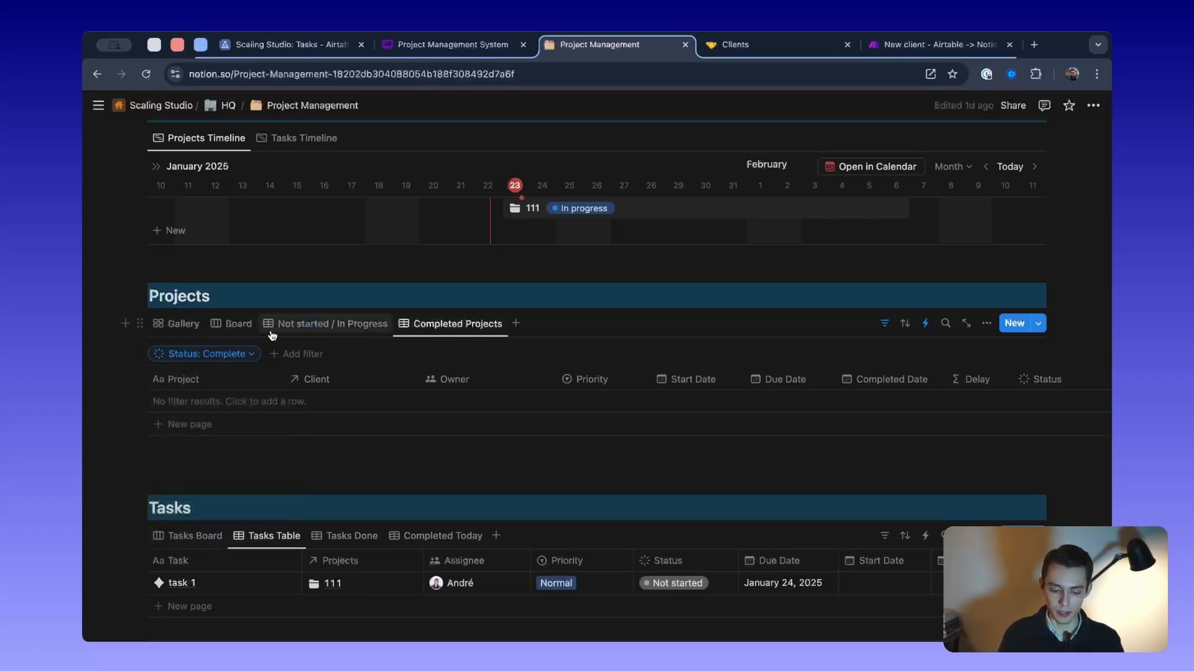
{"action": "left_click", "coordinate": [886, 324]}
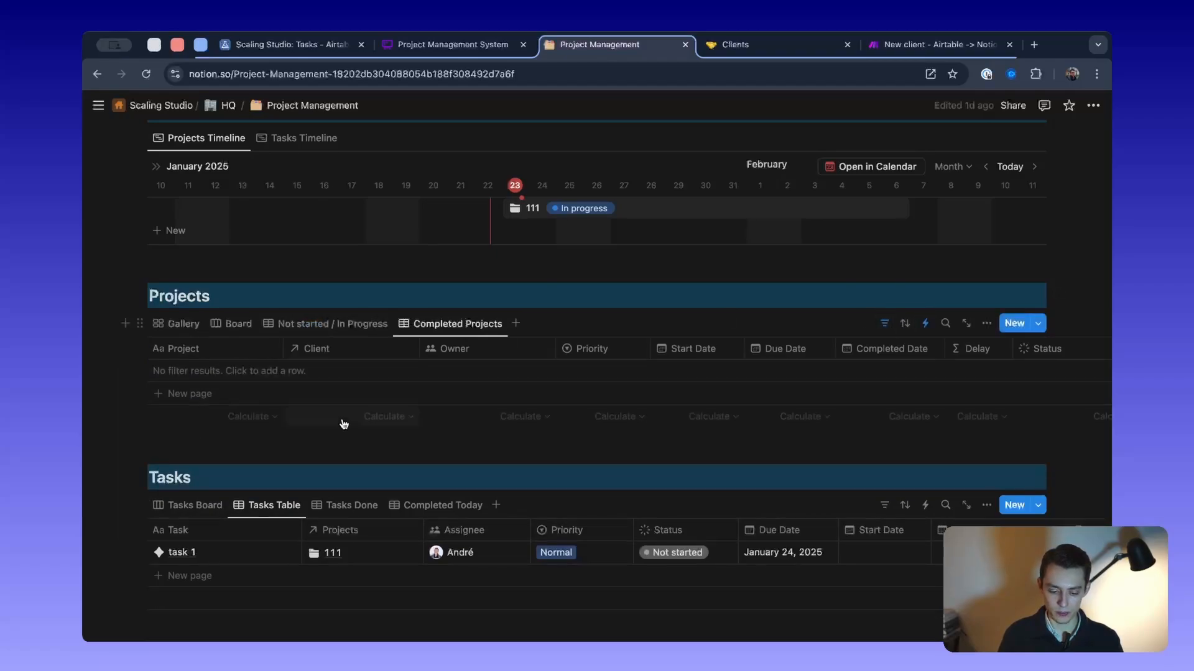
Compare the Board and Gallery views of the Projects database, ending on the Gallery view
{"action": "scroll", "coordinate": [341, 421], "scroll_direction": "down", "scroll_amount": 3}
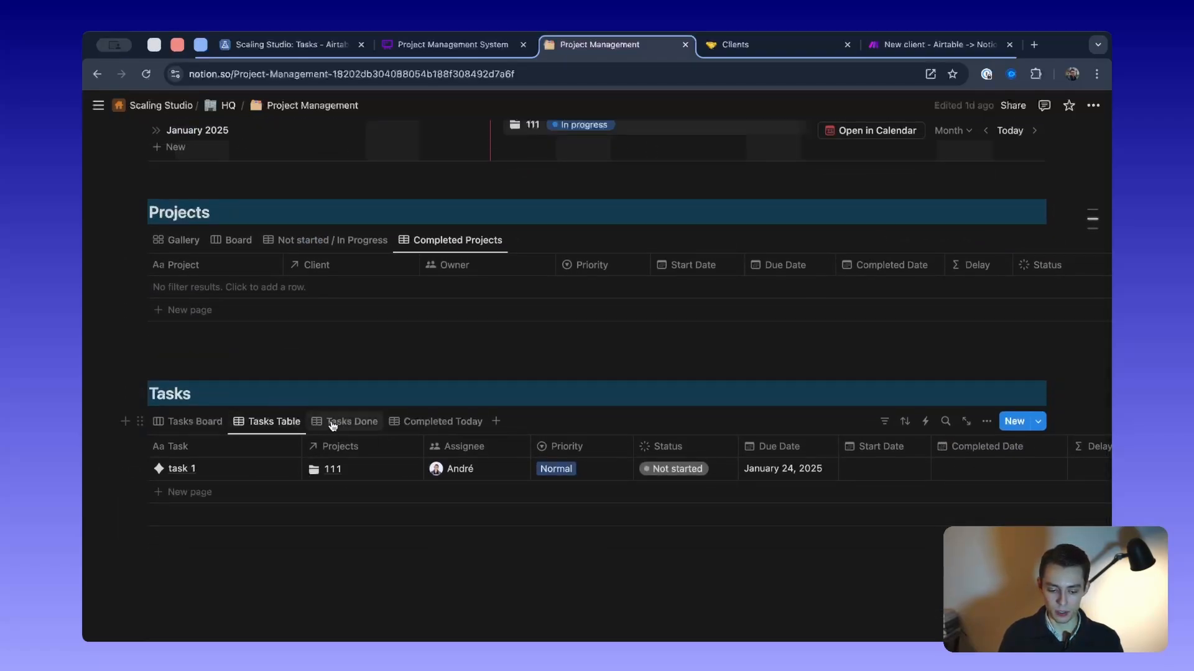
{"action": "left_click", "coordinate": [232, 240]}
{"action": "left_click", "coordinate": [181, 240]}
{"action": "left_click", "coordinate": [234, 241]}
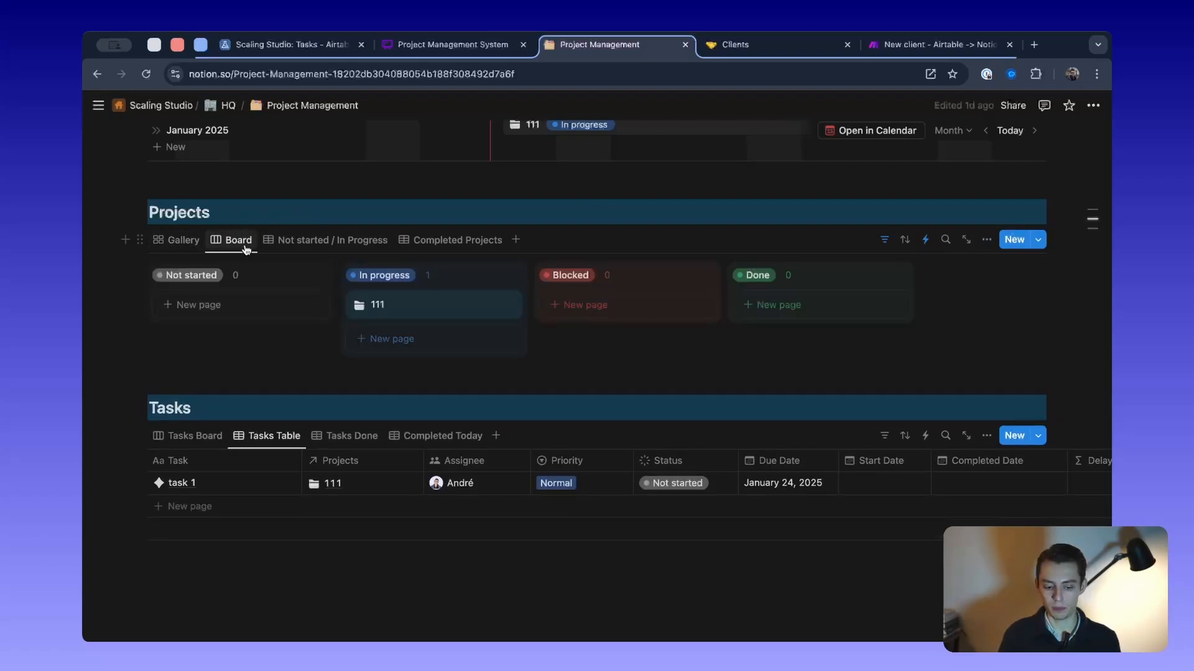
{"action": "left_click", "coordinate": [180, 240]}
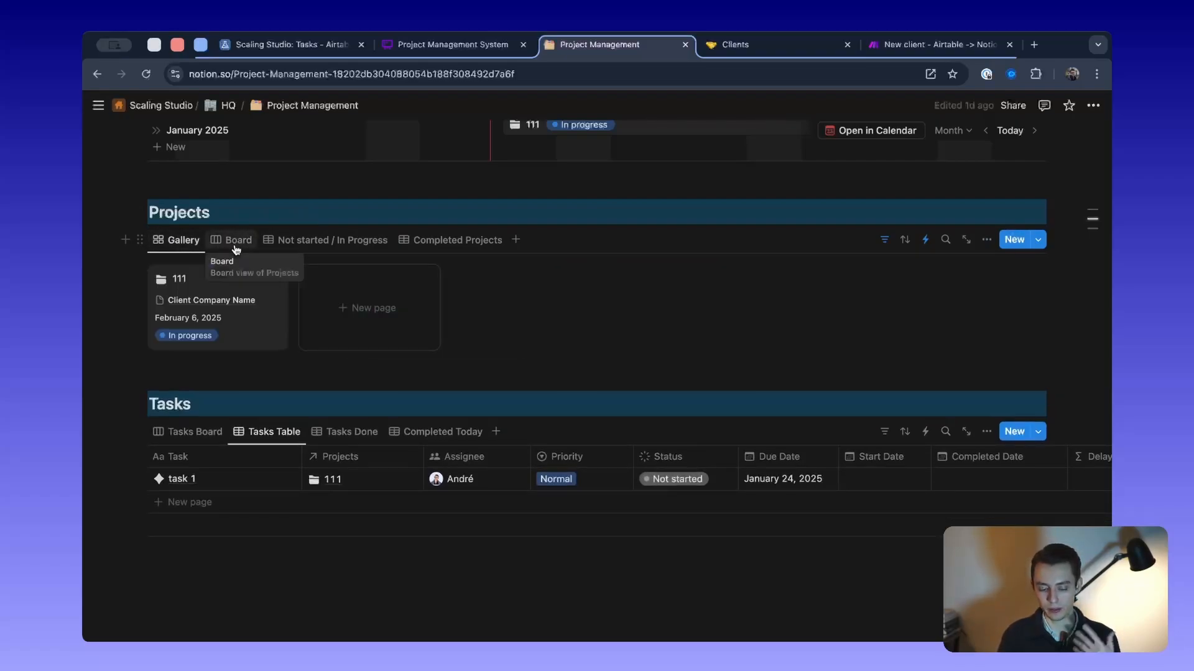
{"action": "left_click", "coordinate": [231, 241]}
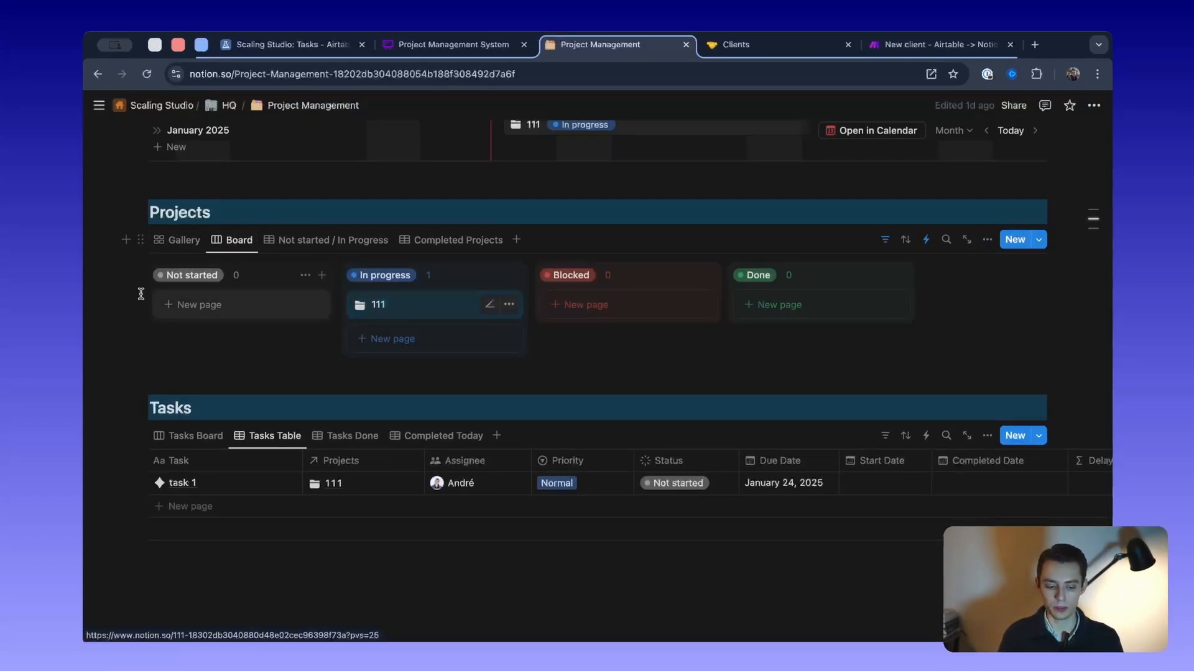
{"action": "mouse_move", "coordinate": [413, 315]}
{"action": "left_mouse_down"}
{"action": "mouse_move", "coordinate": [224, 318]}
{"action": "mouse_move", "coordinate": [410, 310]}
{"action": "left_mouse_up"}
{"action": "left_click", "coordinate": [177, 240]}
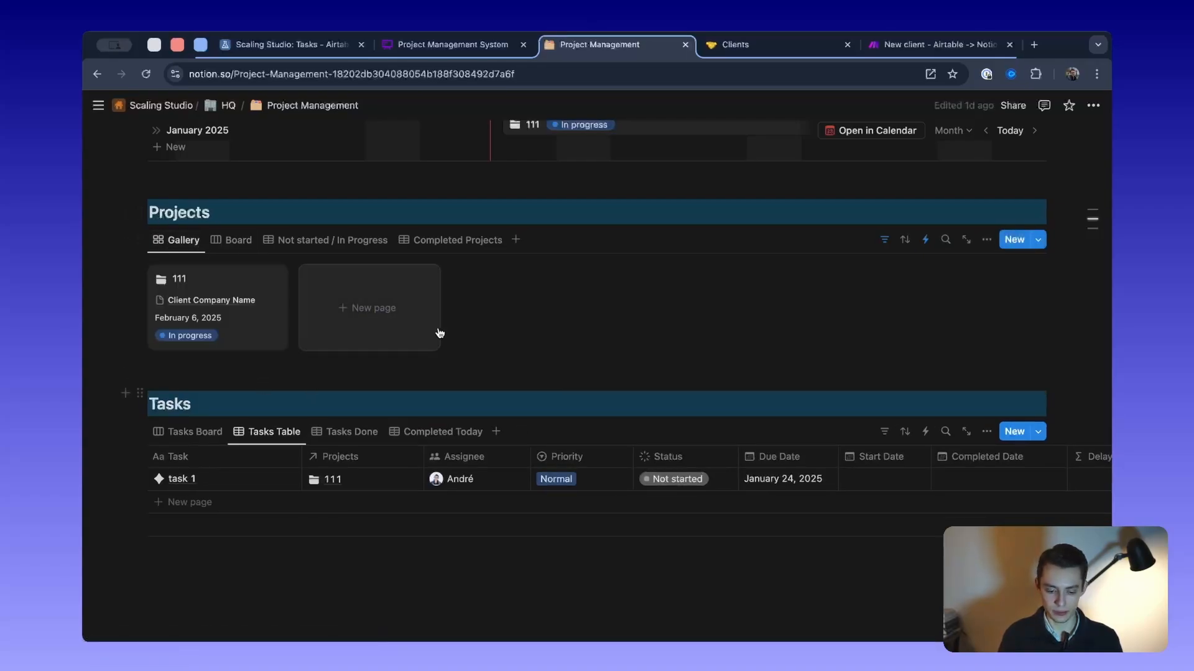
Show the Tasks database in its Tasks Board view and look over the status columns
{"action": "scroll", "coordinate": [438, 326], "scroll_direction": "down", "scroll_amount": 1}
{"action": "left_click", "coordinate": [190, 397]}
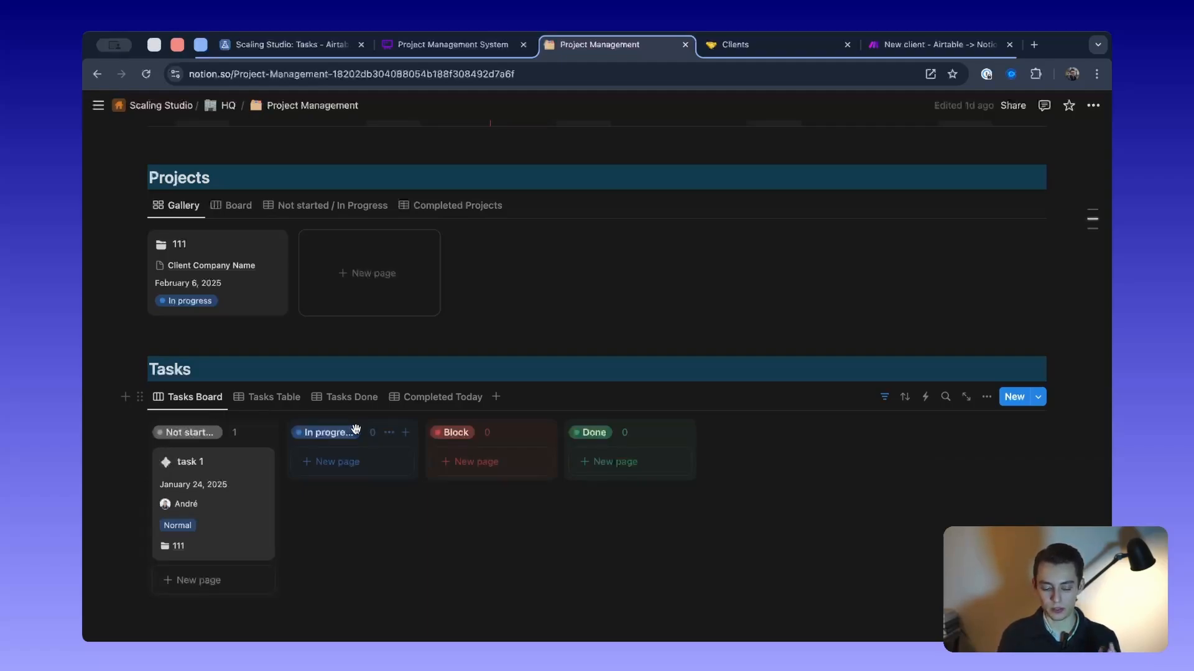
{"action": "scroll", "coordinate": [193, 373], "scroll_direction": "down", "scroll_amount": 3}
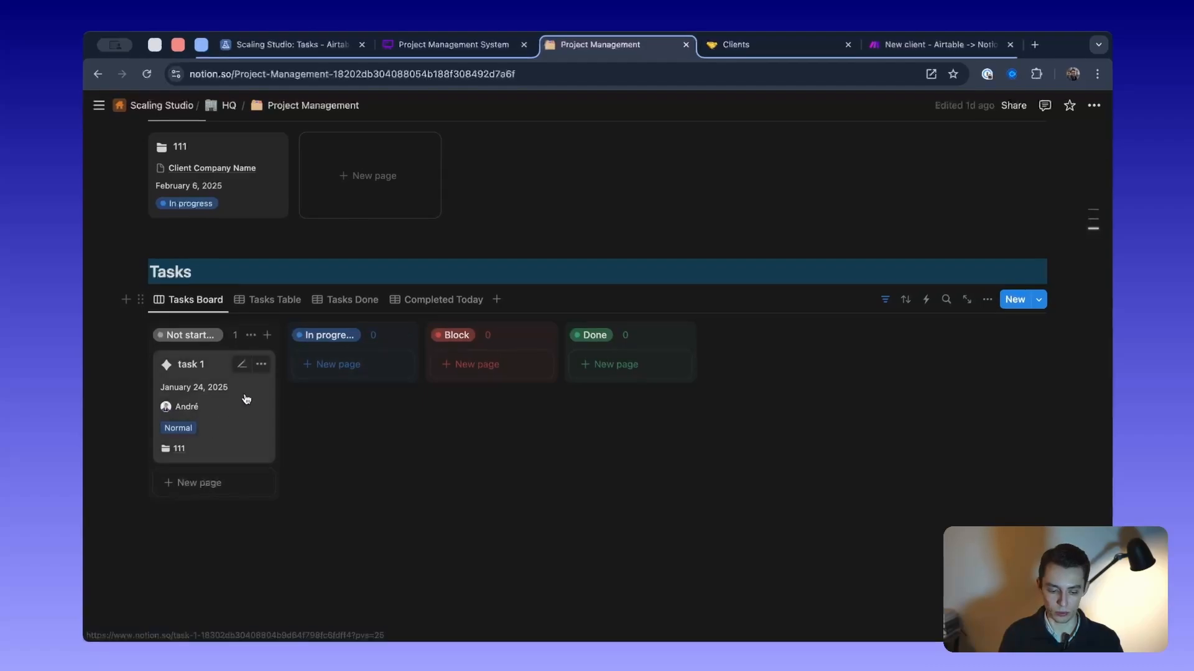
{"action": "scroll", "coordinate": [246, 399], "scroll_direction": "up", "scroll_amount": 3}
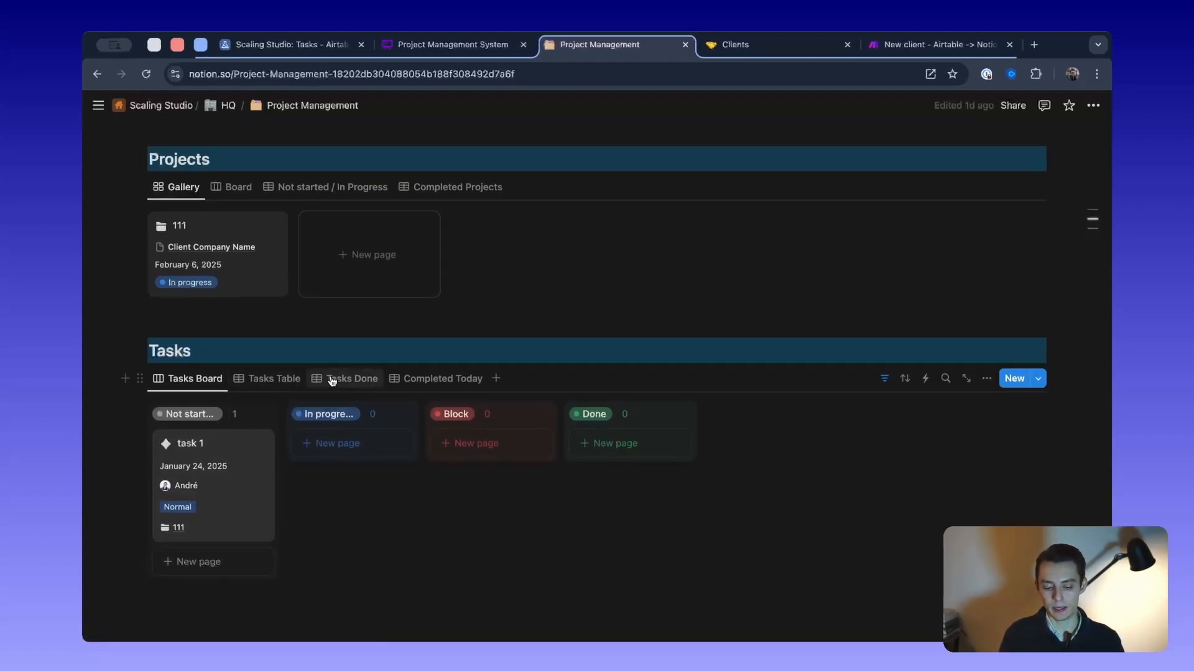
Add a Completed Date filter to the Completed Today view of the Tasks database
{"action": "left_click", "coordinate": [432, 381]}
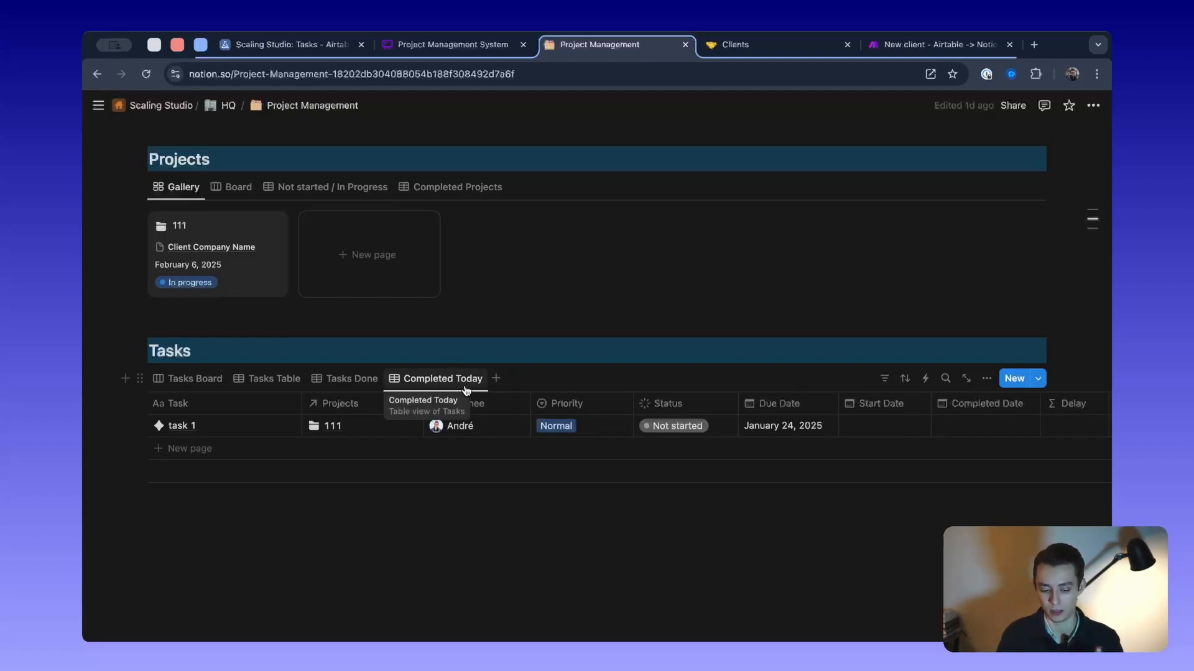
{"action": "left_click", "coordinate": [883, 379]}
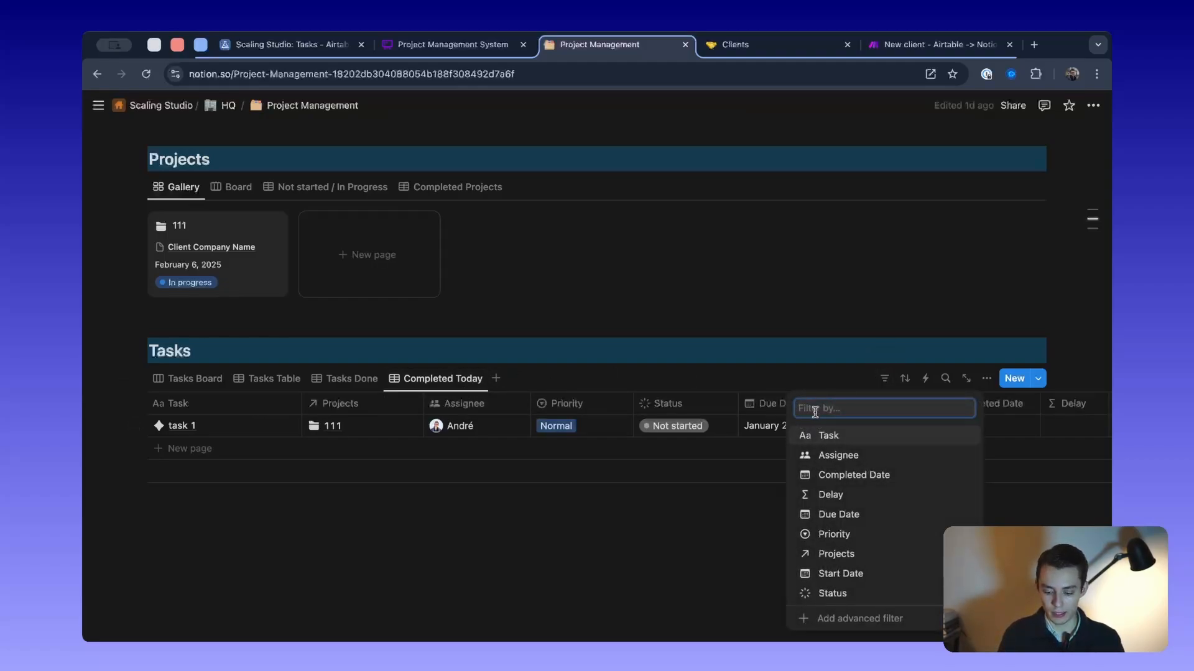
{"action": "left_click", "coordinate": [861, 476]}
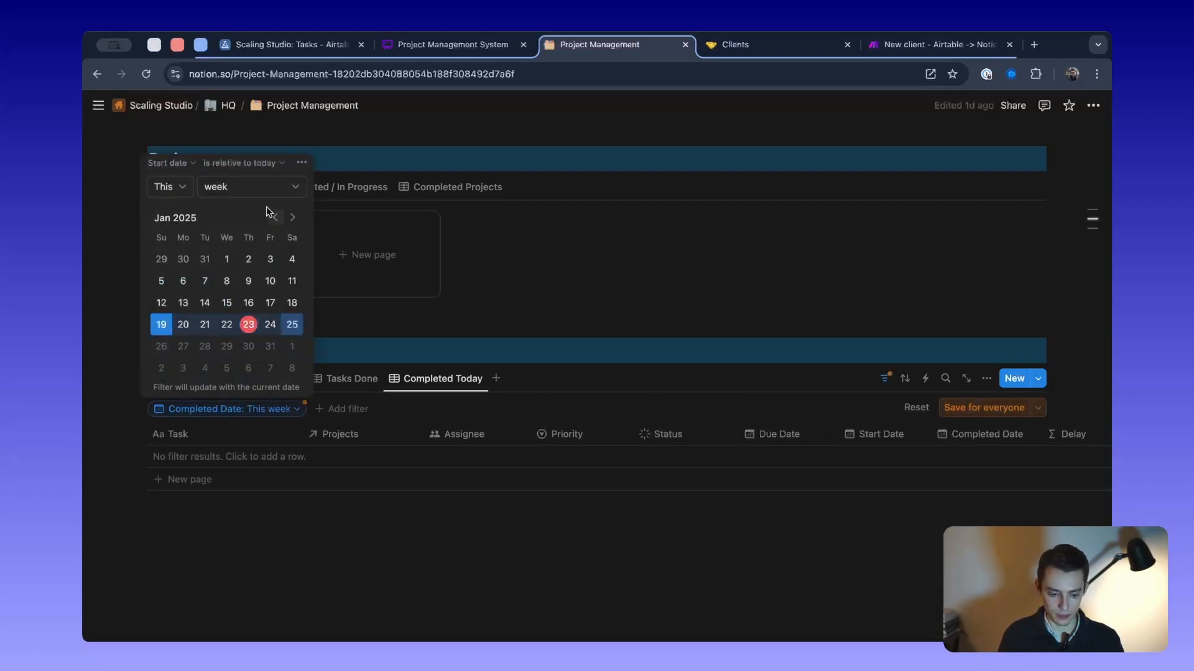
{"action": "left_click", "coordinate": [169, 186]}
{"action": "left_click", "coordinate": [175, 210]}
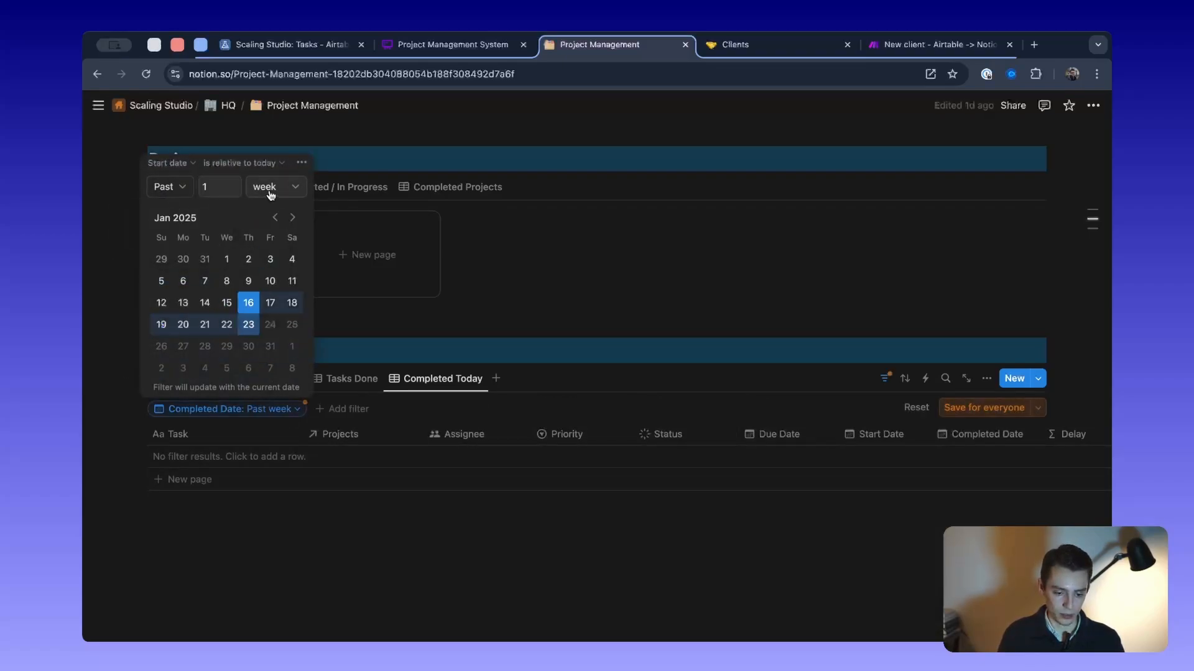
{"action": "left_click", "coordinate": [169, 188]}
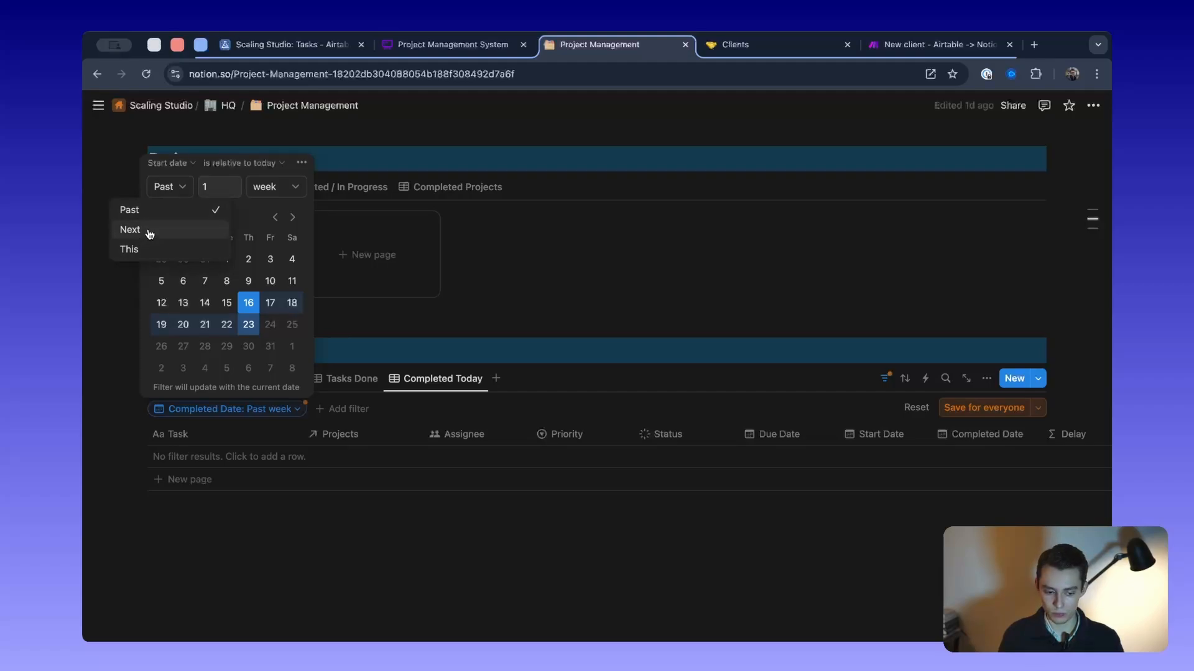
{"action": "left_click", "coordinate": [176, 248]}
Set the Completed Date filter to this day and save the view's filter for everyone
{"action": "left_click", "coordinate": [252, 194]}
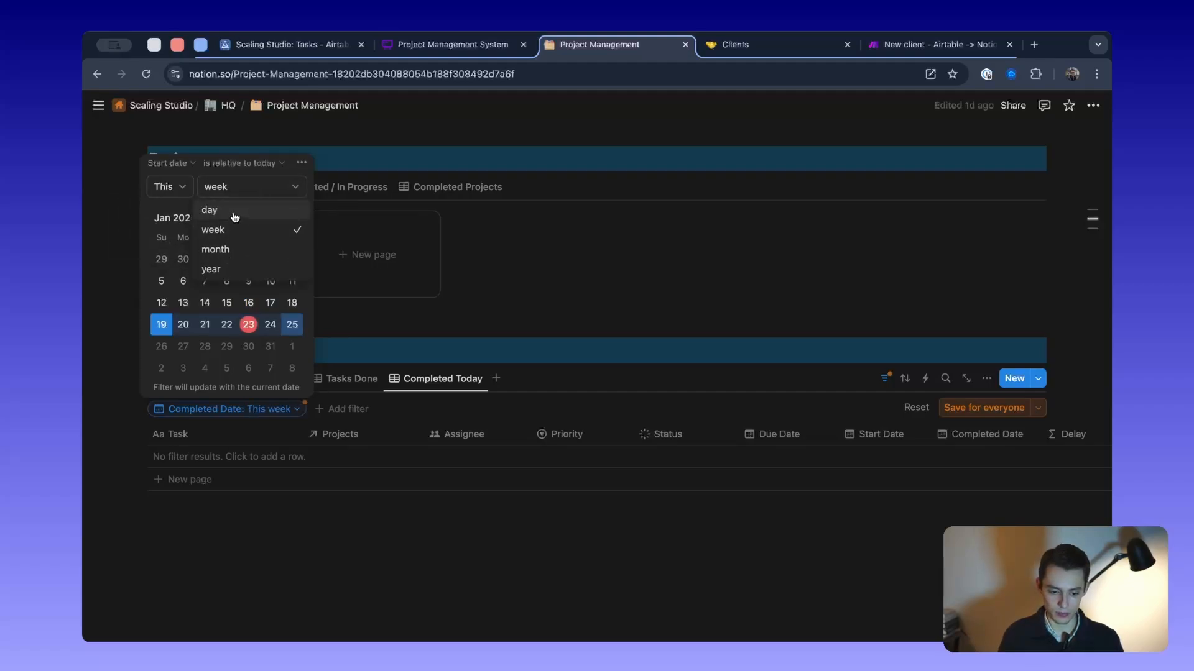
{"action": "left_click", "coordinate": [212, 208]}
{"action": "left_click", "coordinate": [588, 286]}
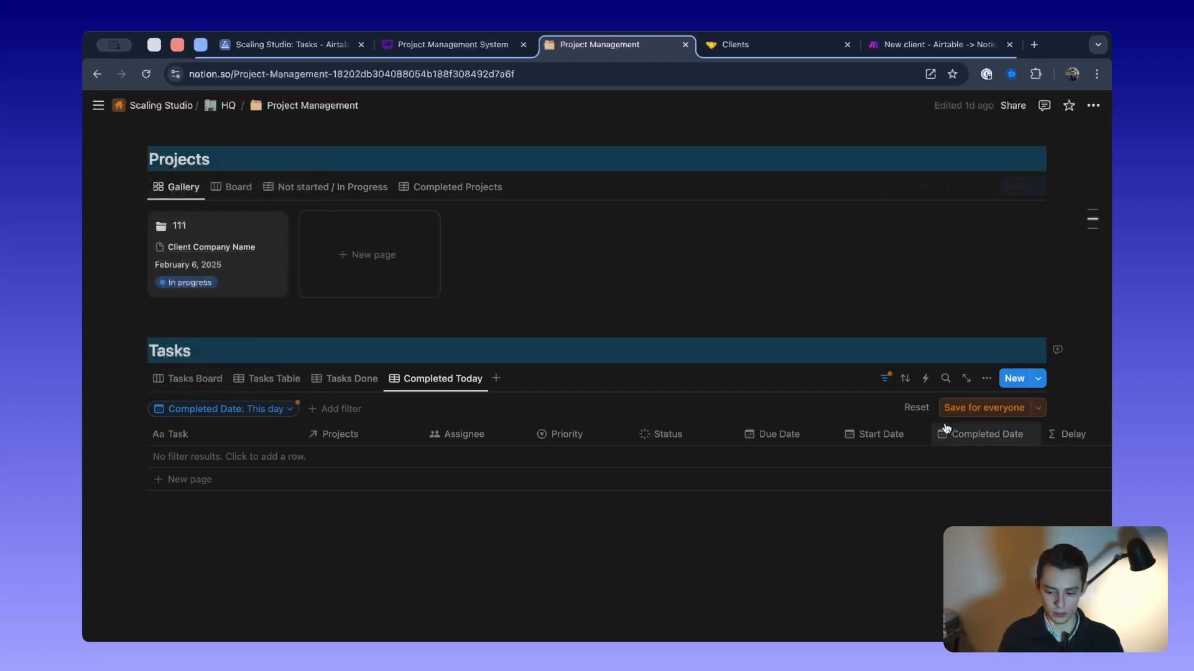
{"action": "left_click", "coordinate": [984, 407]}
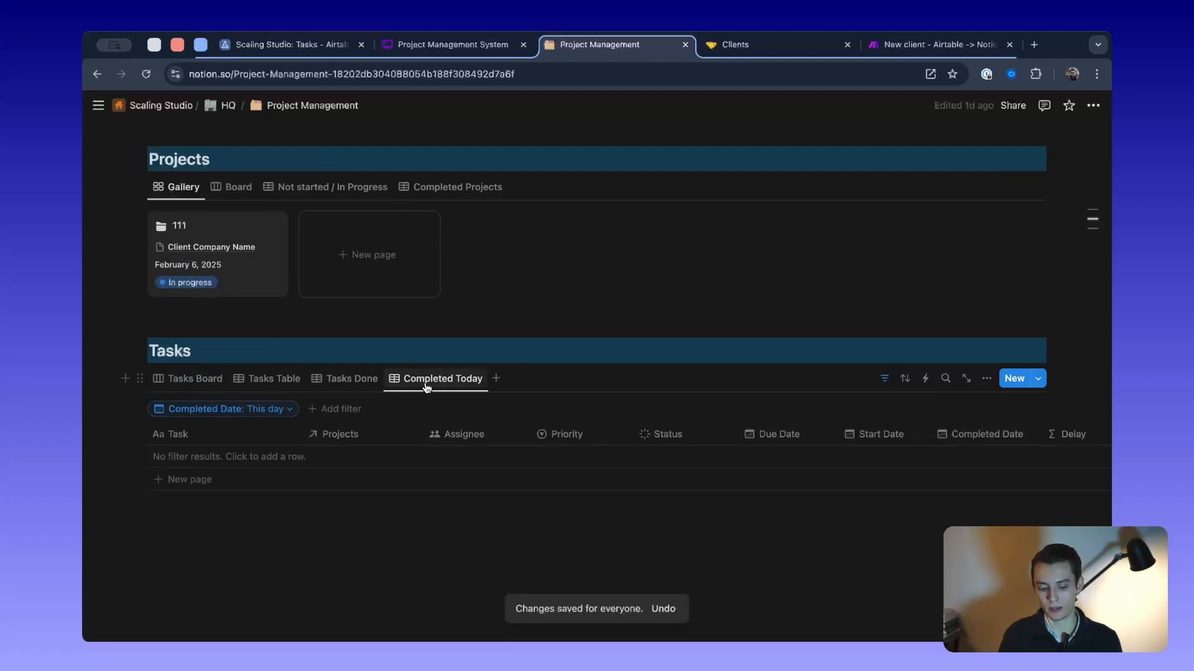
Compare the Tasks Done, Completed Today and Tasks Board views of the Tasks database
{"action": "left_click", "coordinate": [345, 378]}
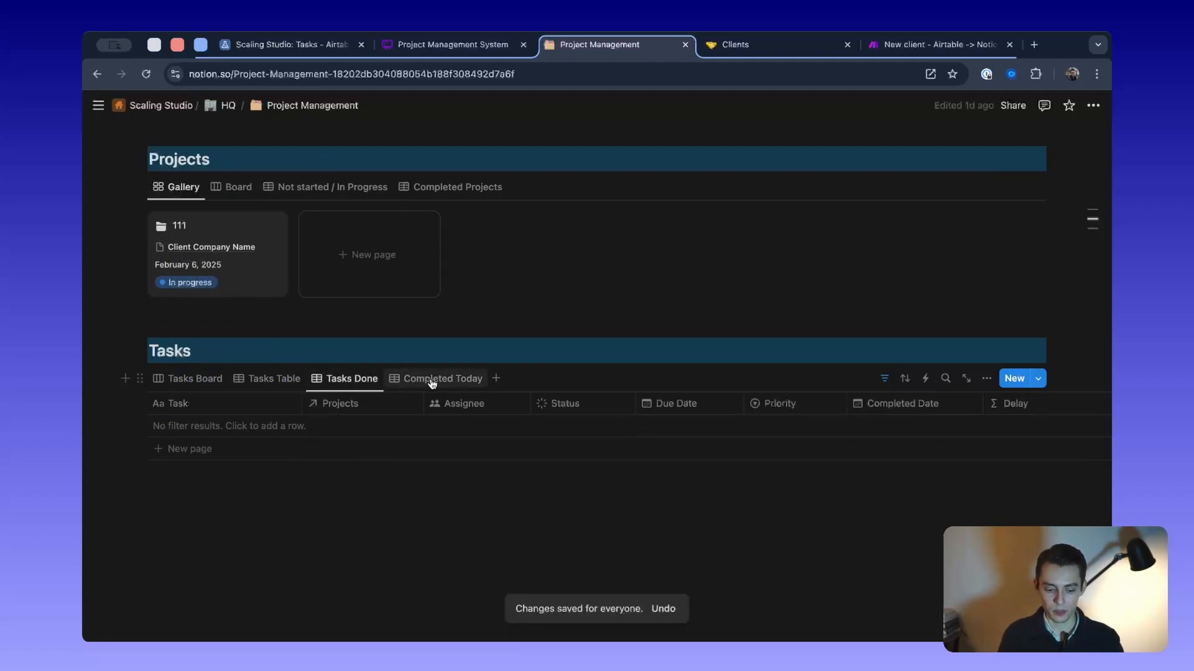
{"action": "left_click", "coordinate": [432, 380]}
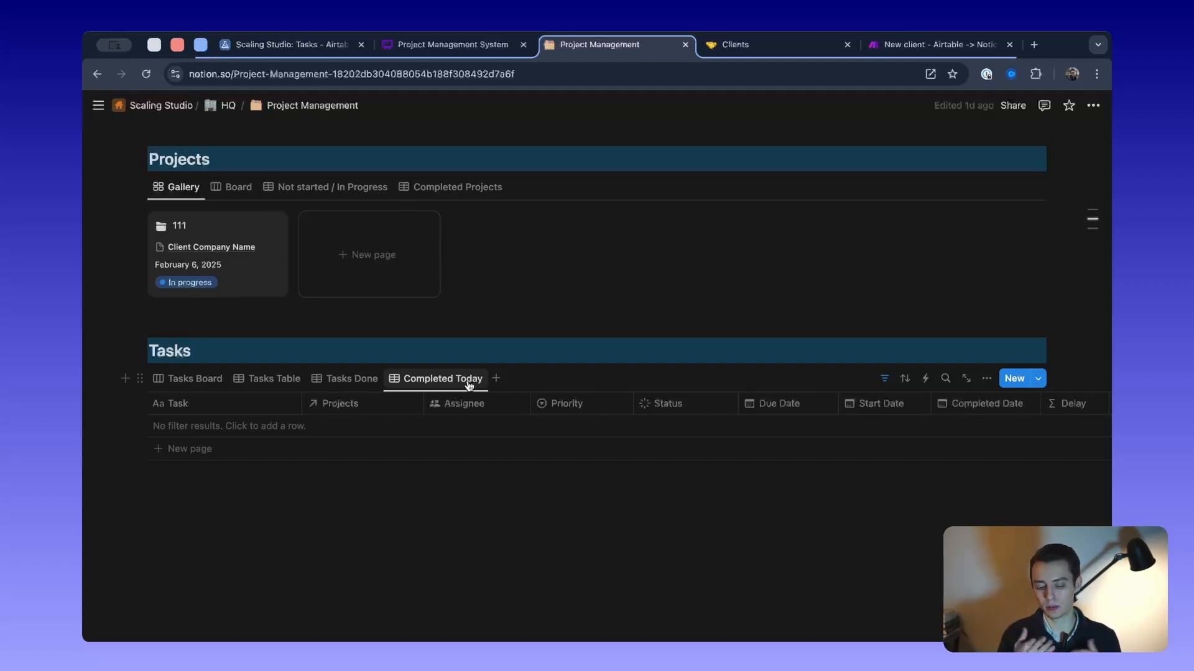
{"action": "left_click", "coordinate": [193, 379]}
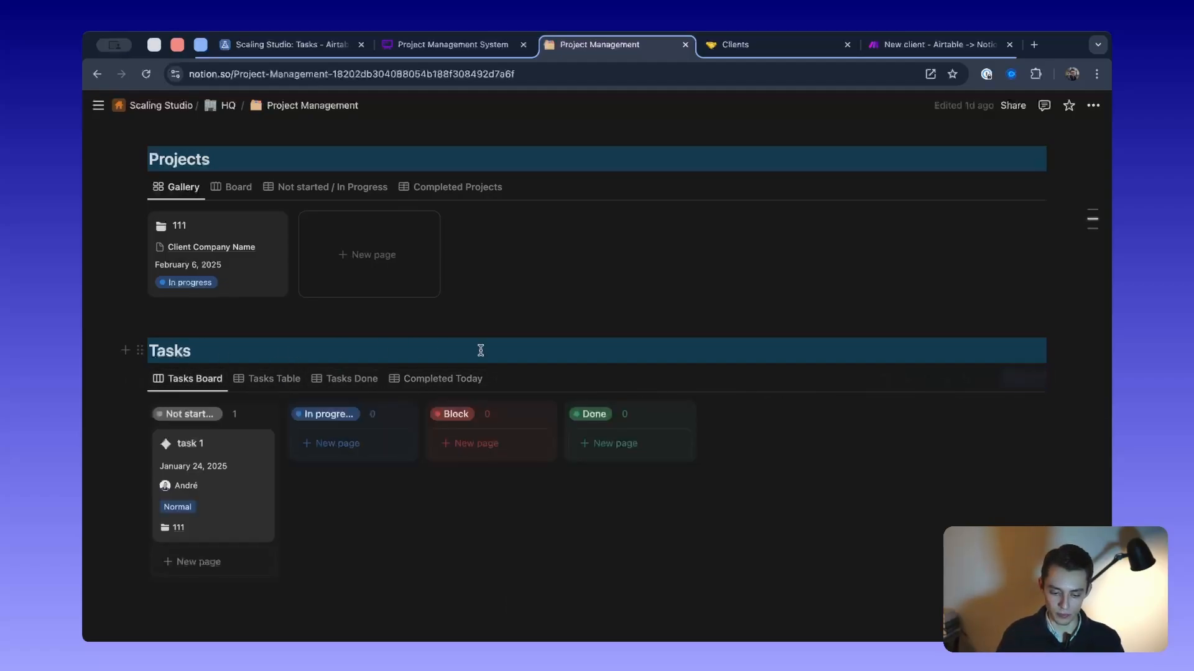
Duplicate the Completed Today view of the Tasks database and name the copy Completed This Week
{"action": "left_click", "coordinate": [442, 380]}
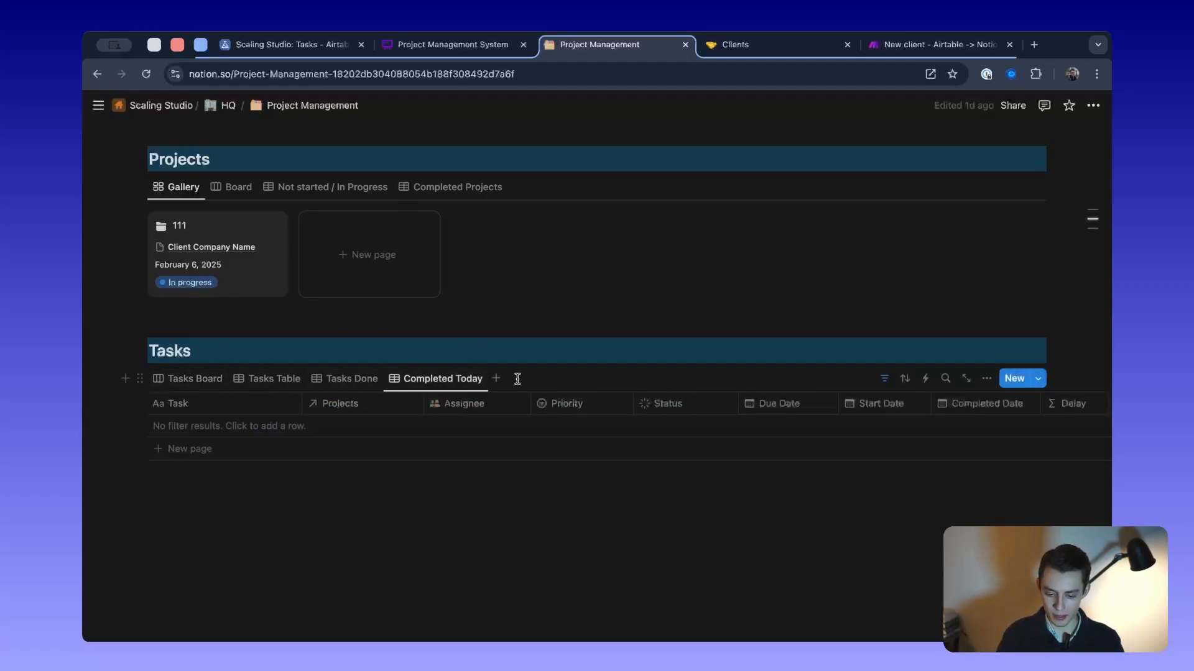
{"action": "left_click", "coordinate": [460, 380]}
{"action": "left_click", "coordinate": [460, 379]}
{"action": "left_click", "coordinate": [461, 380]}
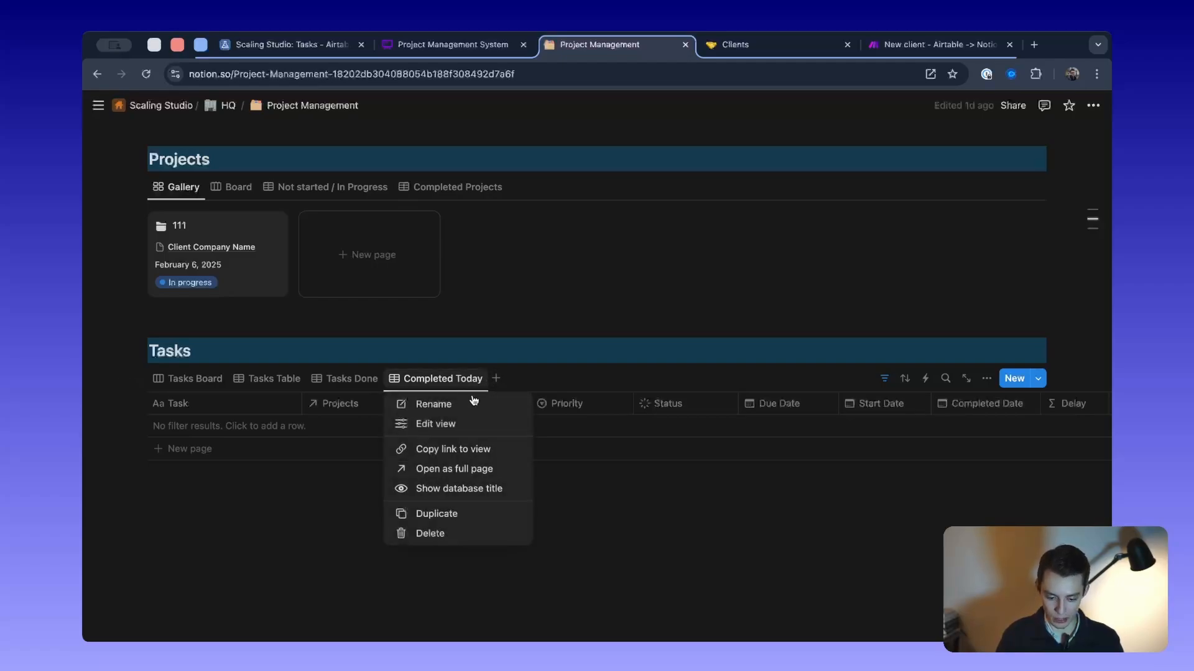
{"action": "left_click", "coordinate": [488, 517]}
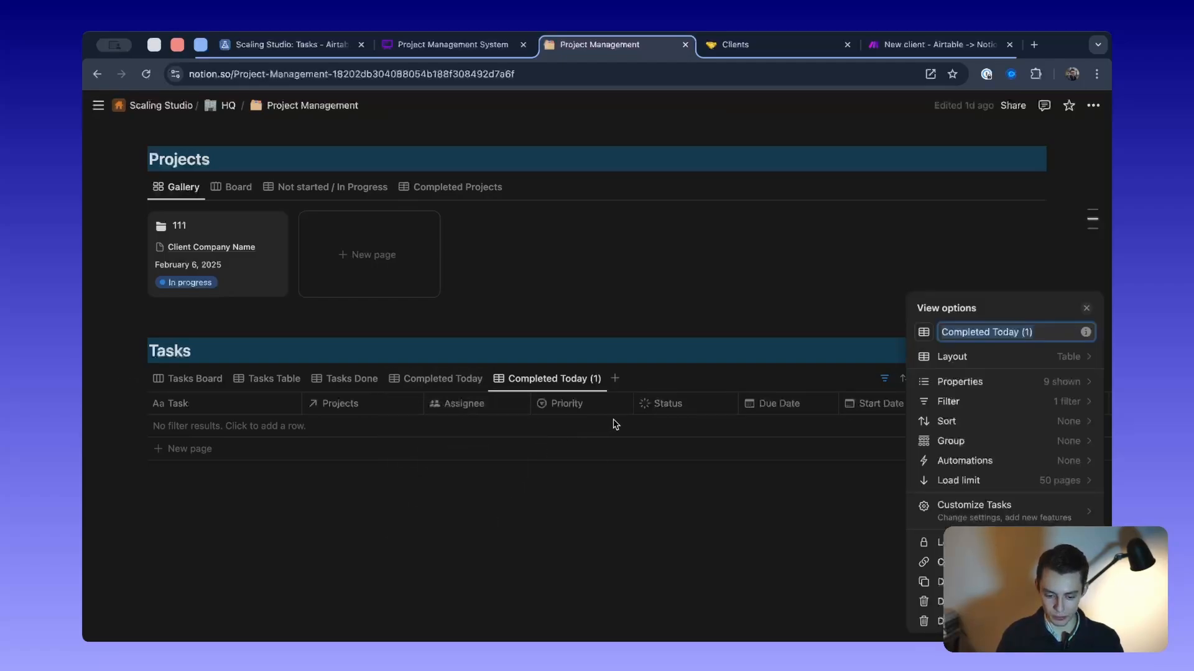
{"action": "left_click", "coordinate": [1041, 336]}
{"action": "key", "text": "alt+shift+Left"}
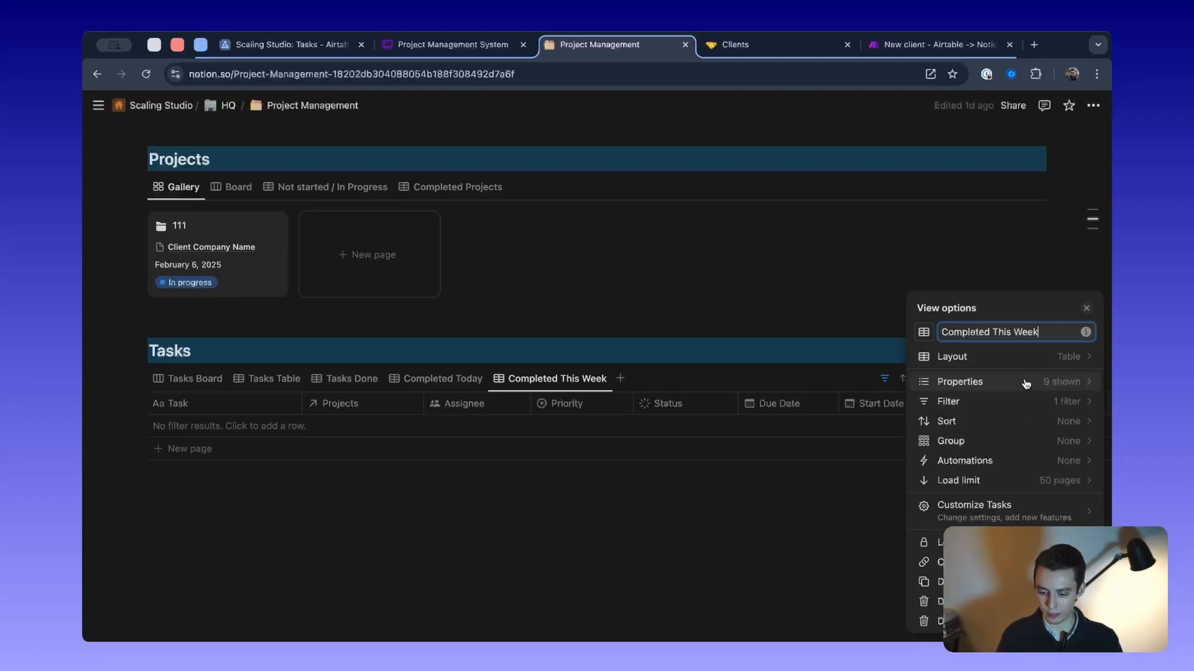
{"action": "left_click", "coordinate": [696, 376]}
Change the Completed This Week view's Completed Date filter to this week and save it for everyone
{"action": "left_click", "coordinate": [884, 379]}
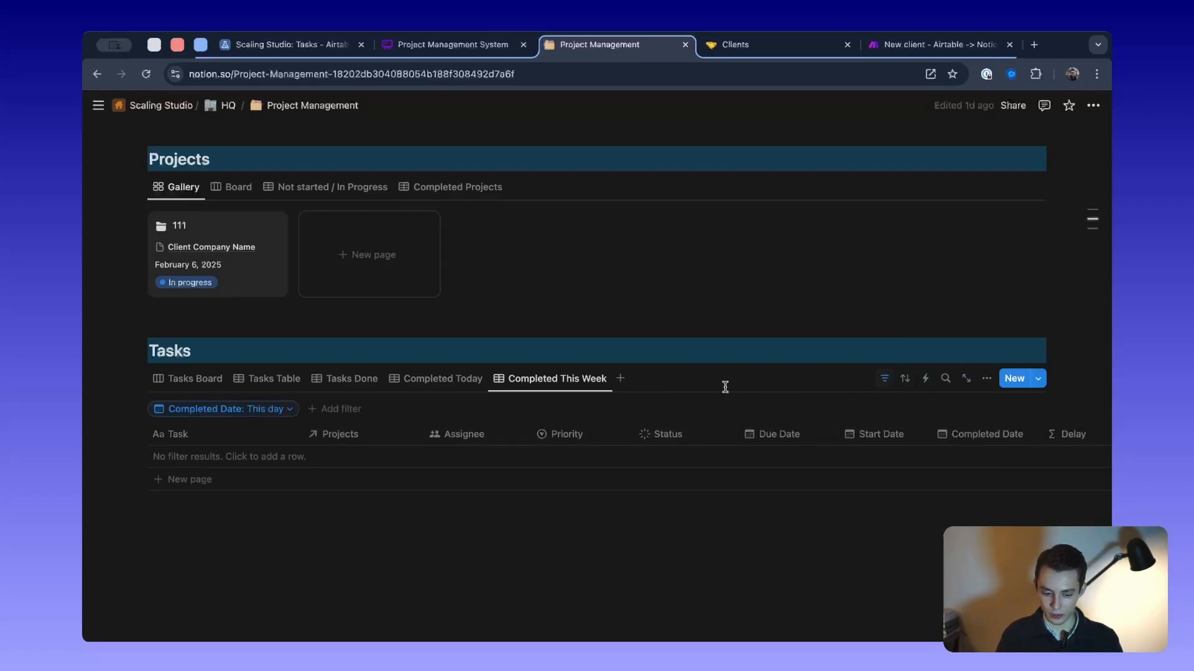
{"action": "left_click", "coordinate": [248, 409]}
{"action": "left_click", "coordinate": [166, 187]}
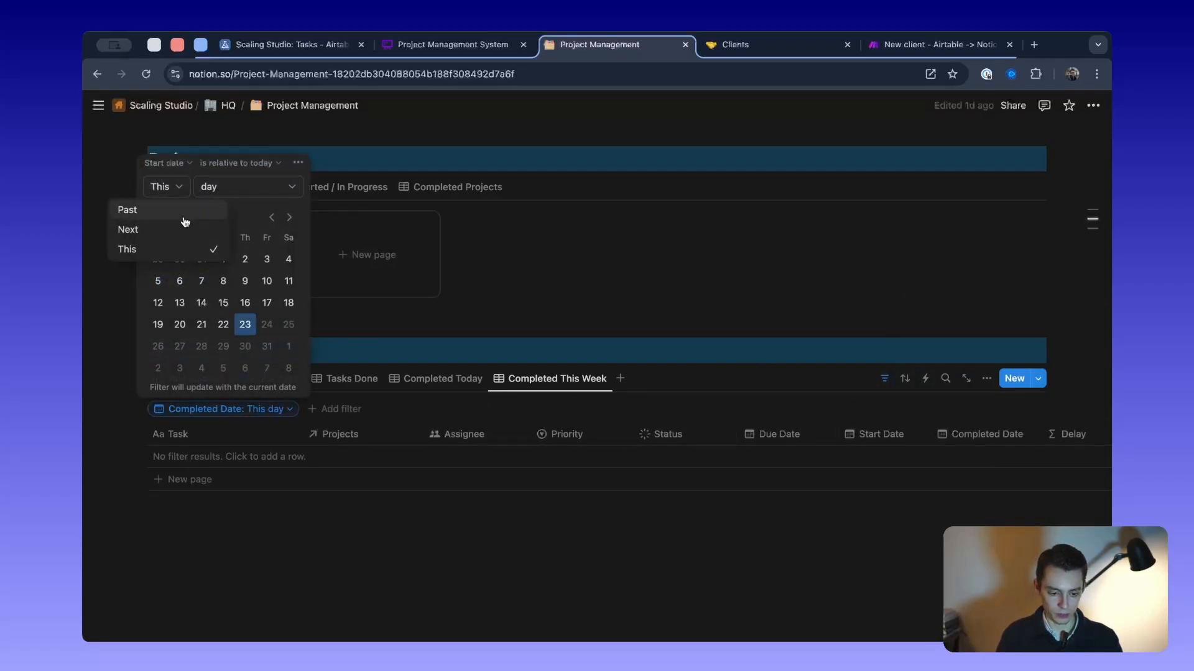
{"action": "left_click", "coordinate": [240, 188]}
{"action": "left_click", "coordinate": [241, 234]}
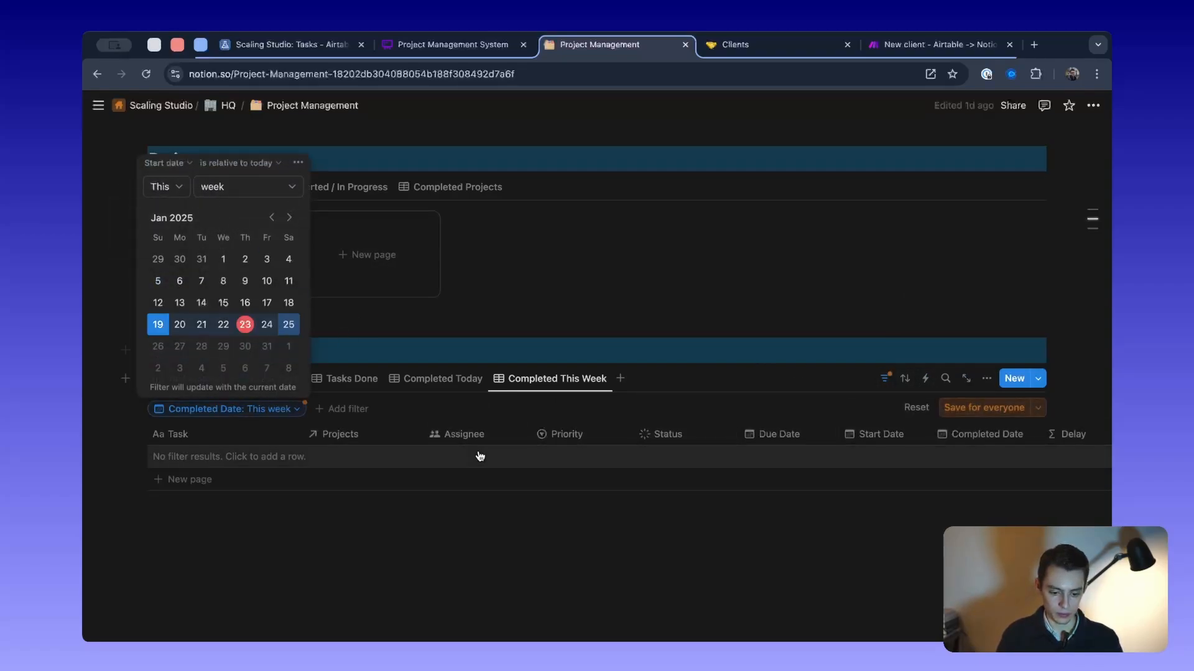
{"action": "left_click", "coordinate": [967, 409]}
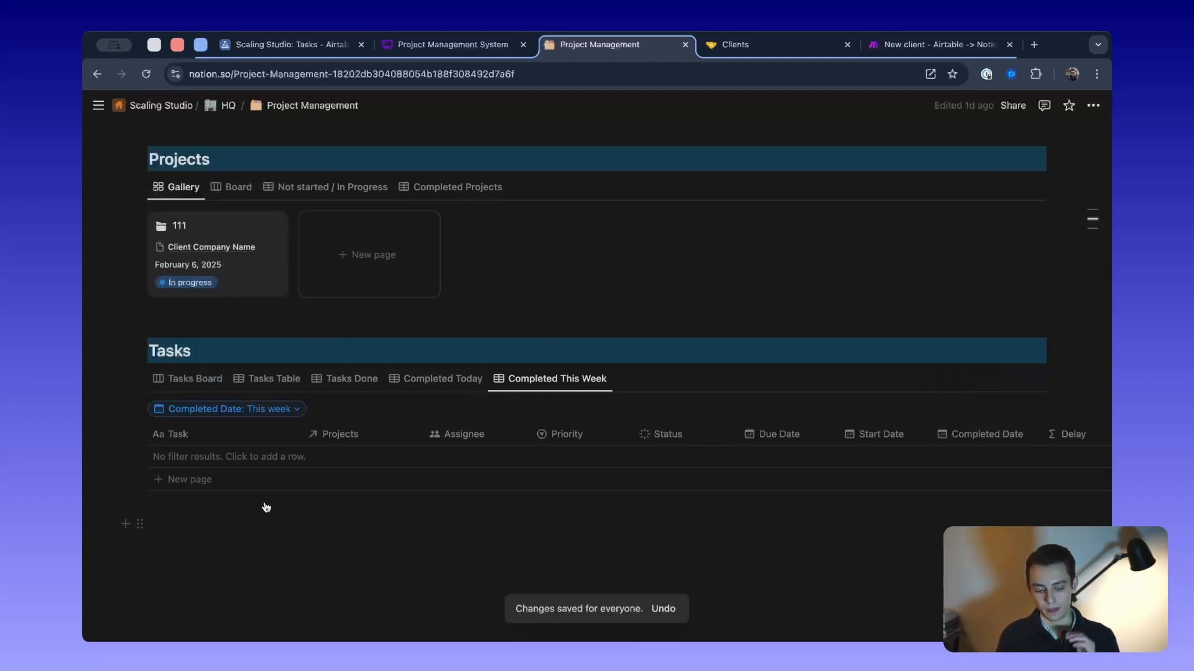
Compare the Completed Date filters of the Completed Today and Completed This Week views
{"action": "left_click", "coordinate": [466, 385]}
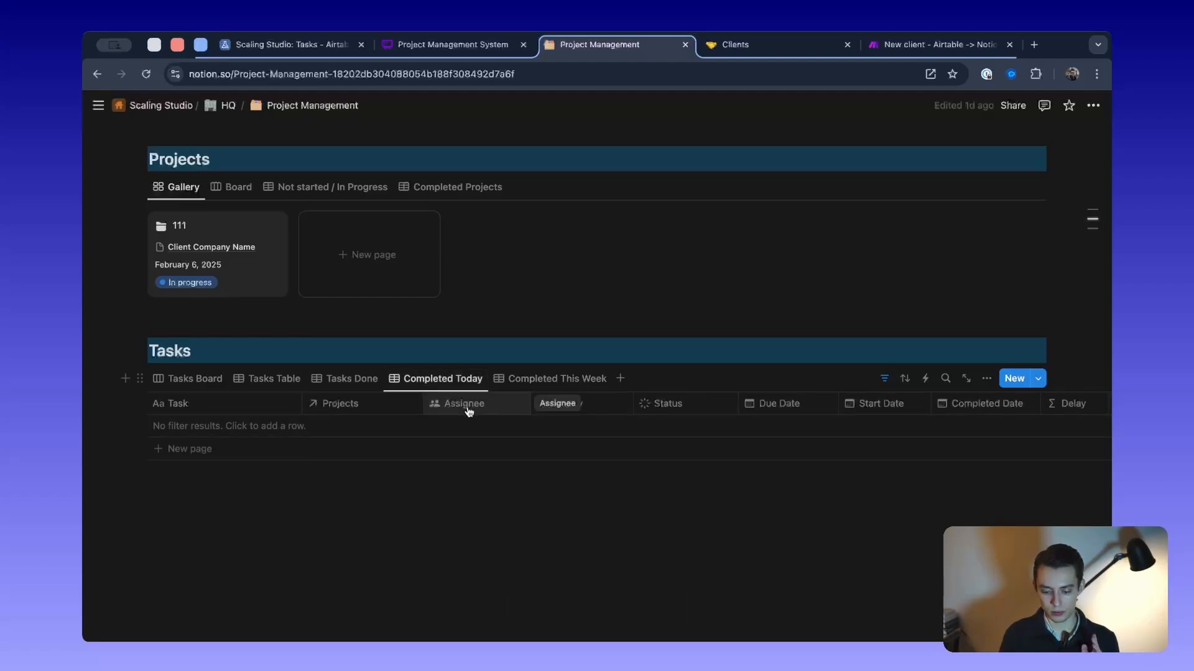
{"action": "left_click", "coordinate": [884, 378]}
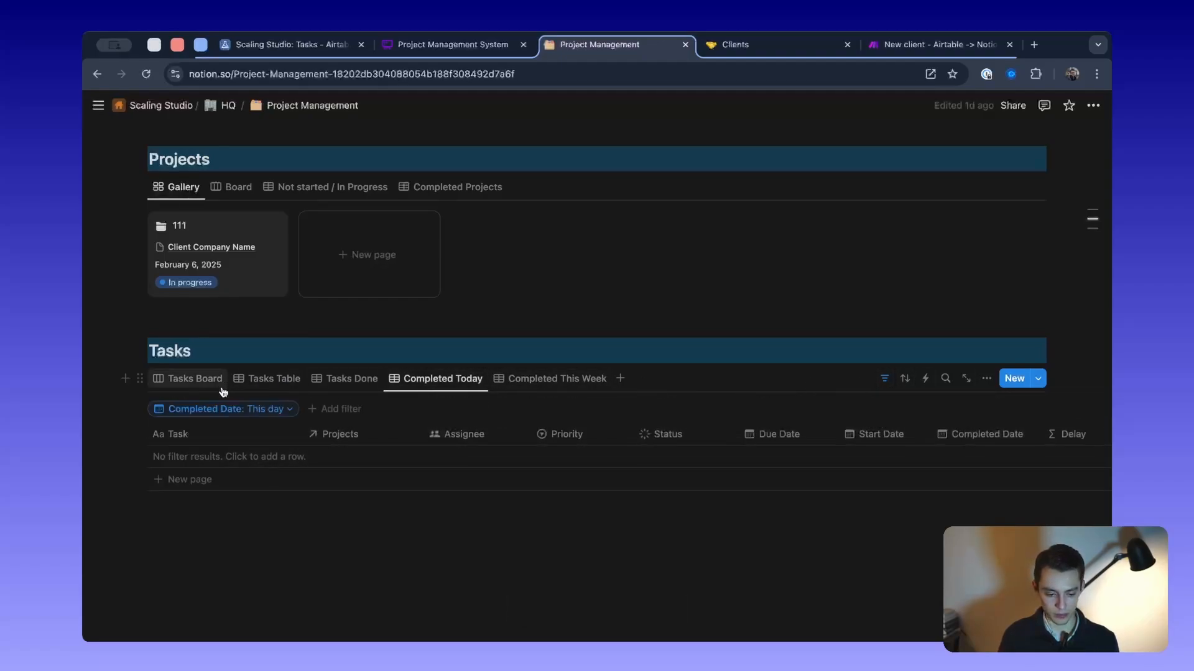
{"action": "left_click", "coordinate": [437, 377]}
{"action": "left_click", "coordinate": [437, 381]}
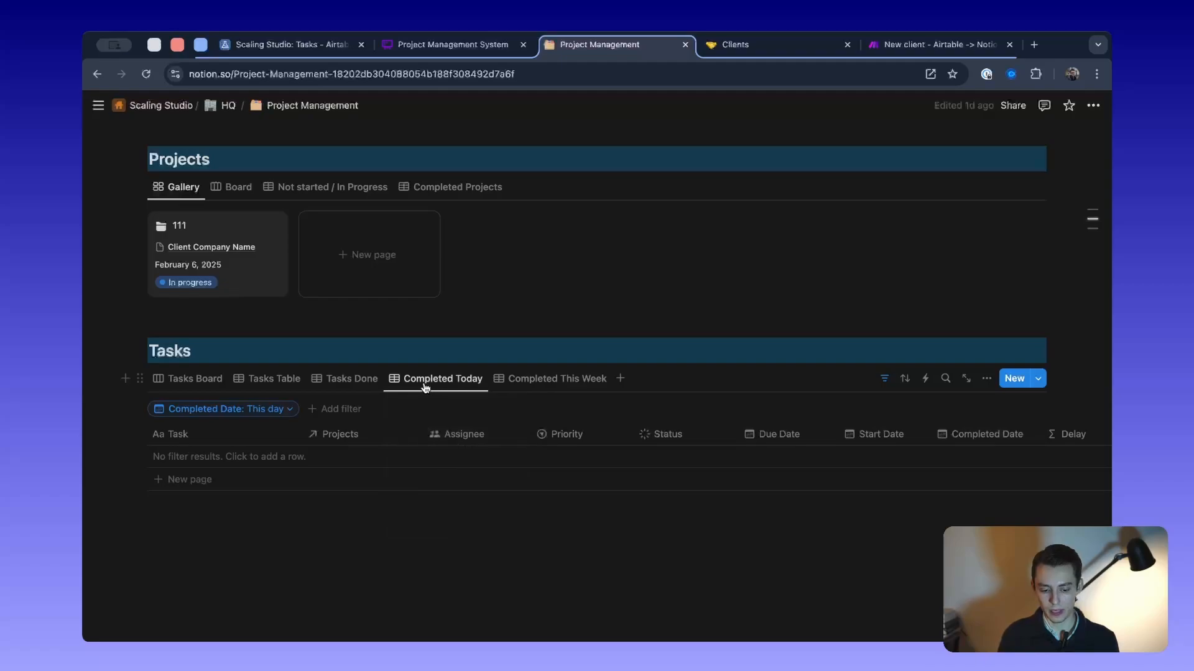
{"action": "left_click", "coordinate": [550, 378]}
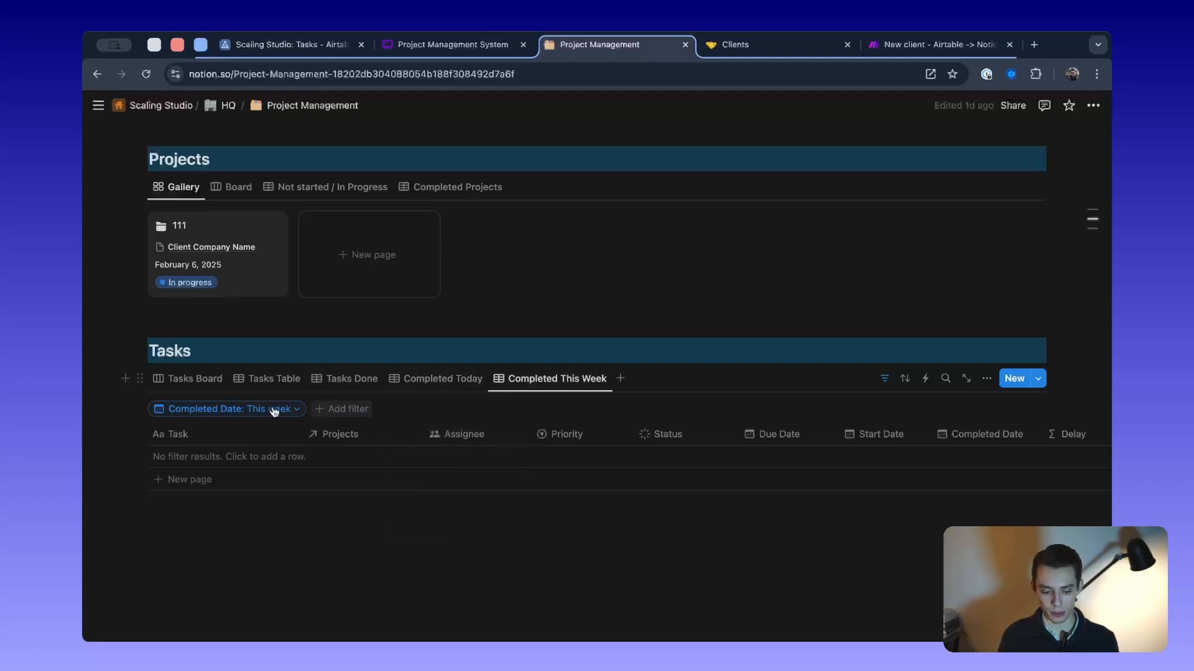
{"action": "left_click", "coordinate": [429, 379]}
{"action": "left_click", "coordinate": [884, 379]}
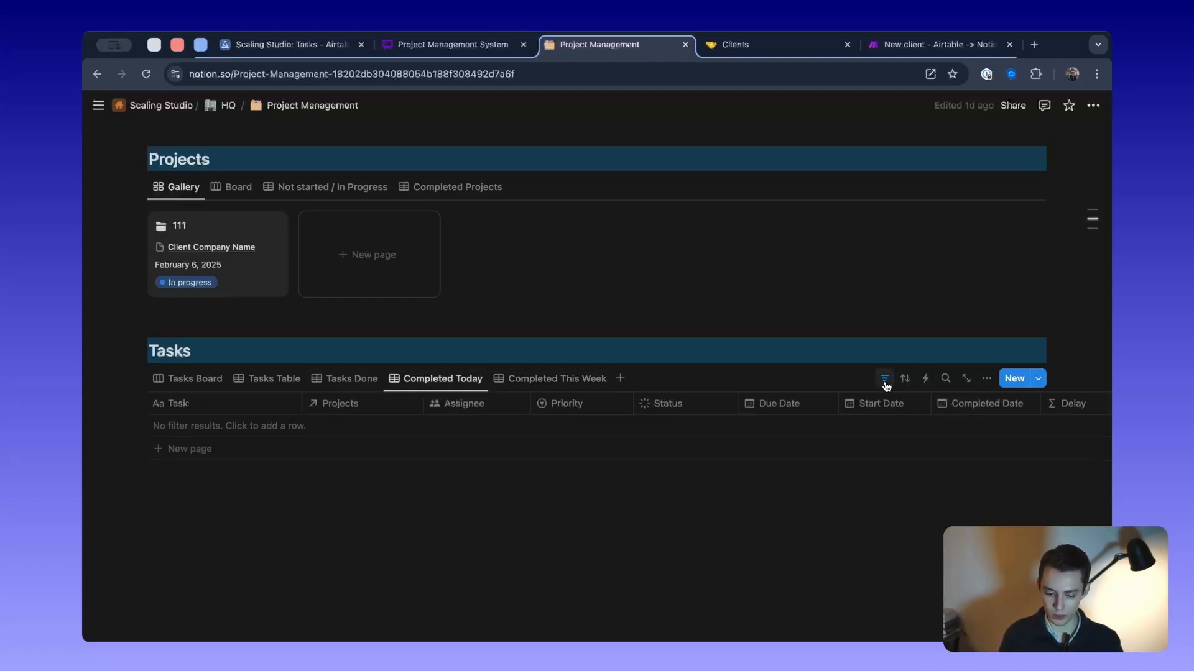
Set task 1's Completed Date to January 23, 2025 in the Tasks Table view
{"action": "left_click", "coordinate": [347, 383]}
{"action": "left_click", "coordinate": [273, 379]}
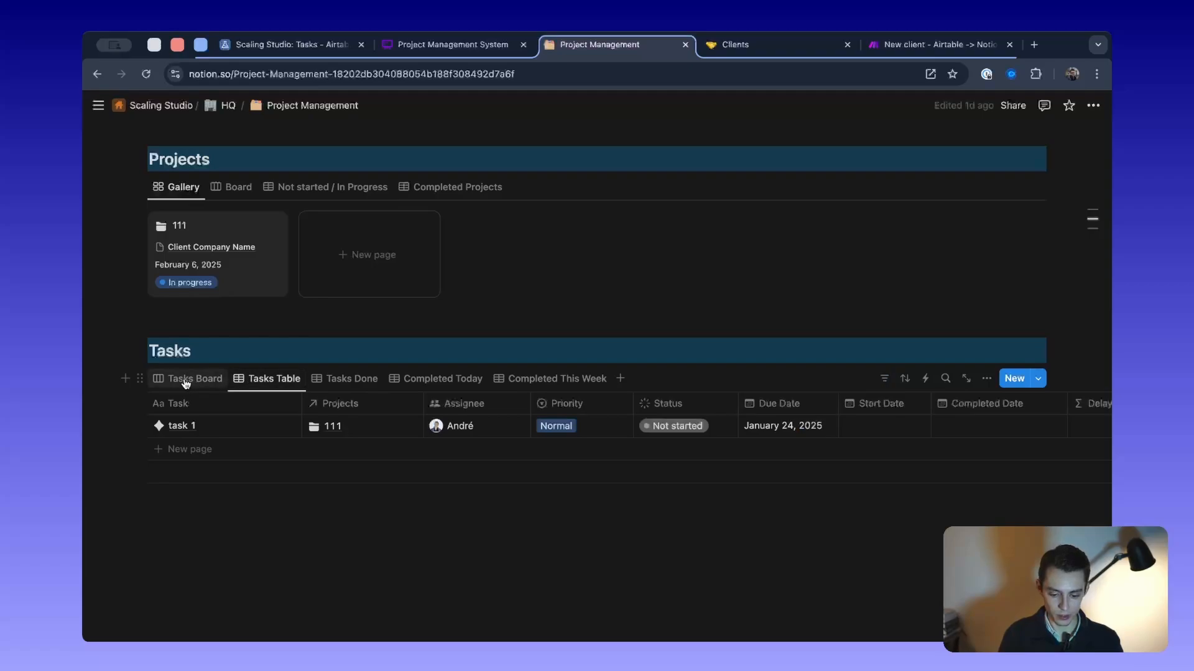
{"action": "scroll", "coordinate": [917, 428], "scroll_direction": "right", "scroll_amount": 2}
{"action": "left_click", "coordinate": [917, 428]}
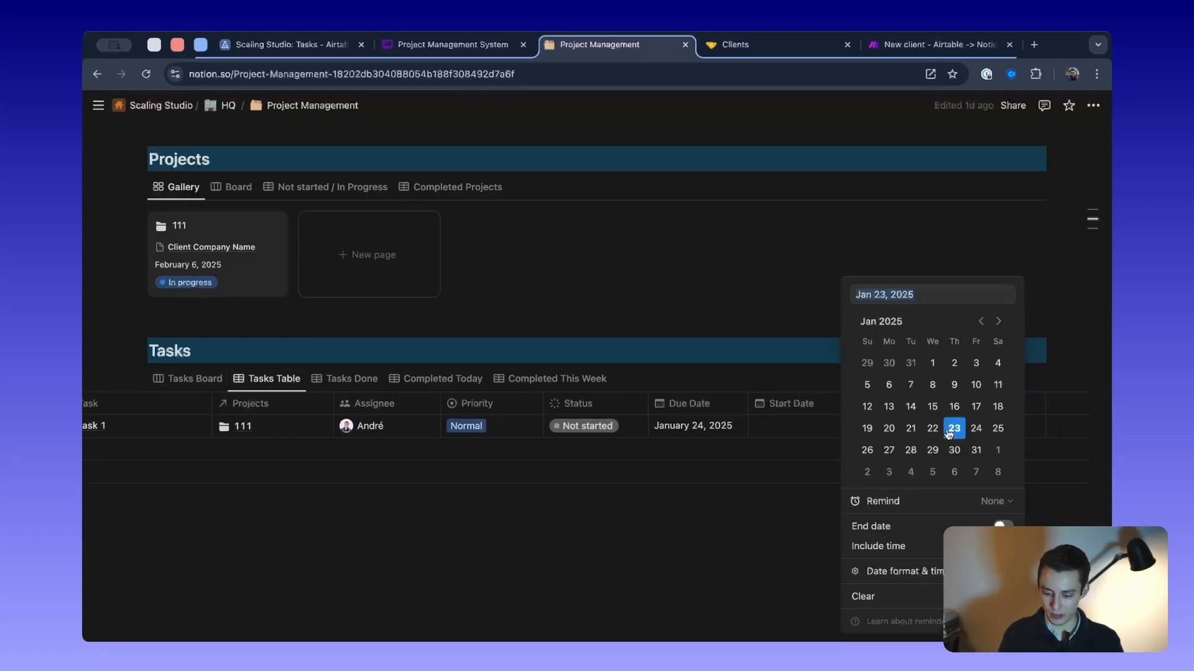
{"action": "left_click", "coordinate": [736, 501]}
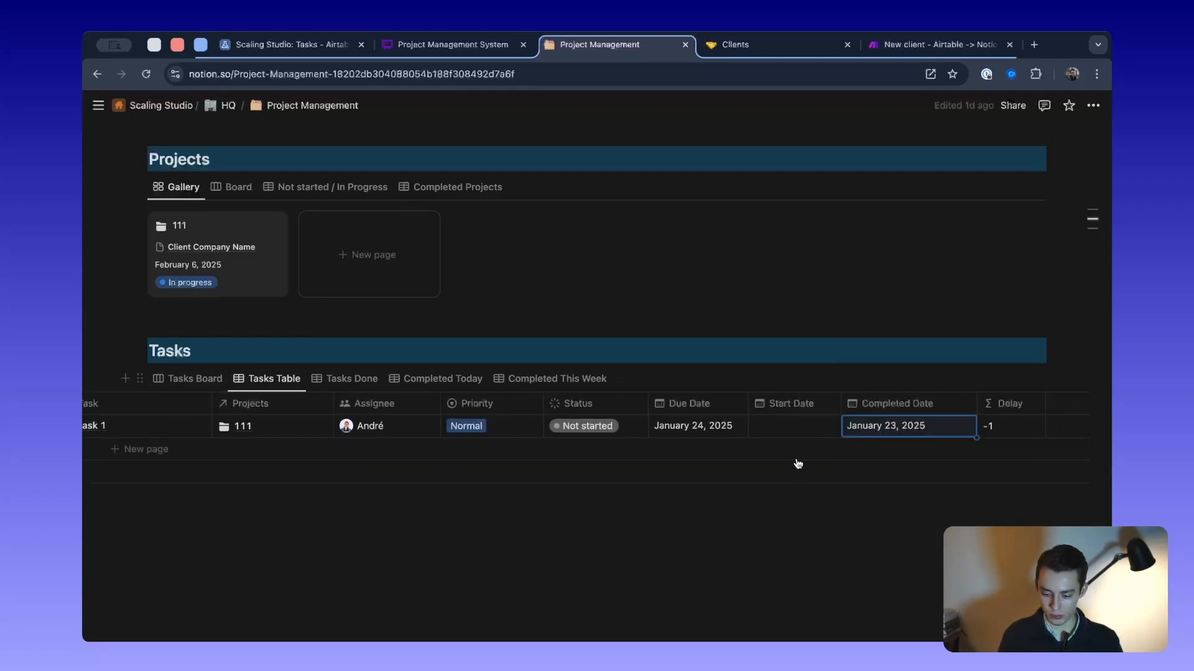
Check whether task 1 is listed in the Completed Today, Completed This Week and Tasks Done views
{"action": "left_click", "coordinate": [404, 380]}
{"action": "left_click", "coordinate": [555, 396]}
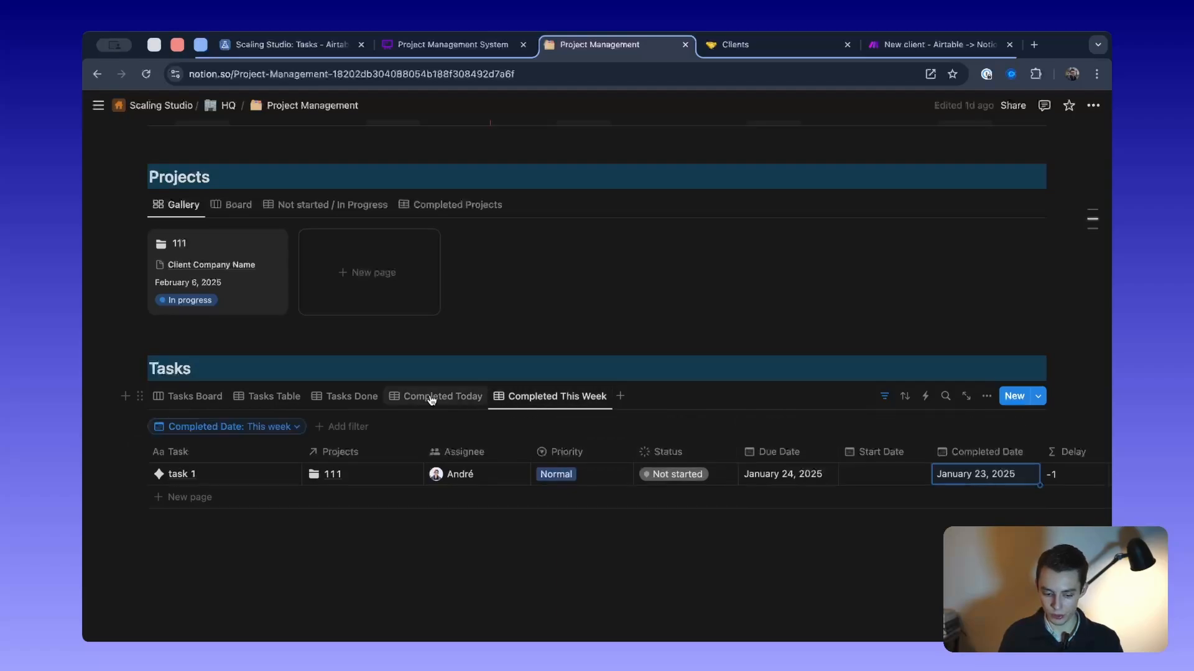
{"action": "left_click", "coordinate": [438, 396]}
{"action": "left_click", "coordinate": [349, 396]}
Clear task 1's Completed Date in the Tasks Table view, and briefly view the task's page
{"action": "left_click", "coordinate": [272, 397]}
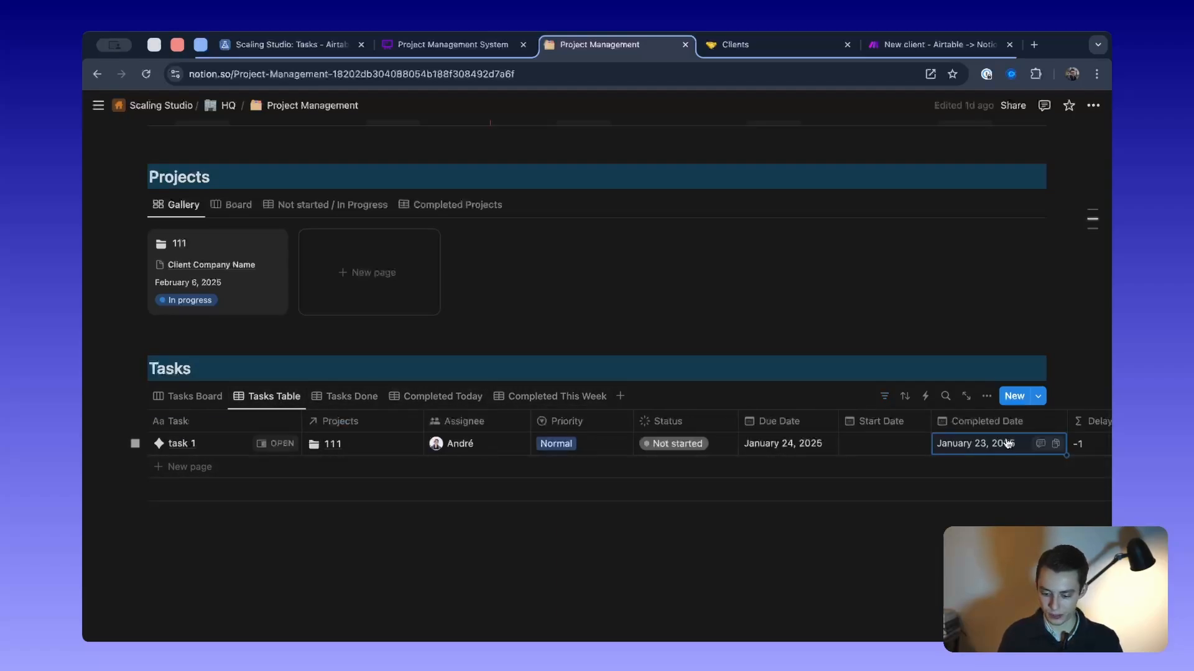
{"action": "left_click", "coordinate": [722, 327]}
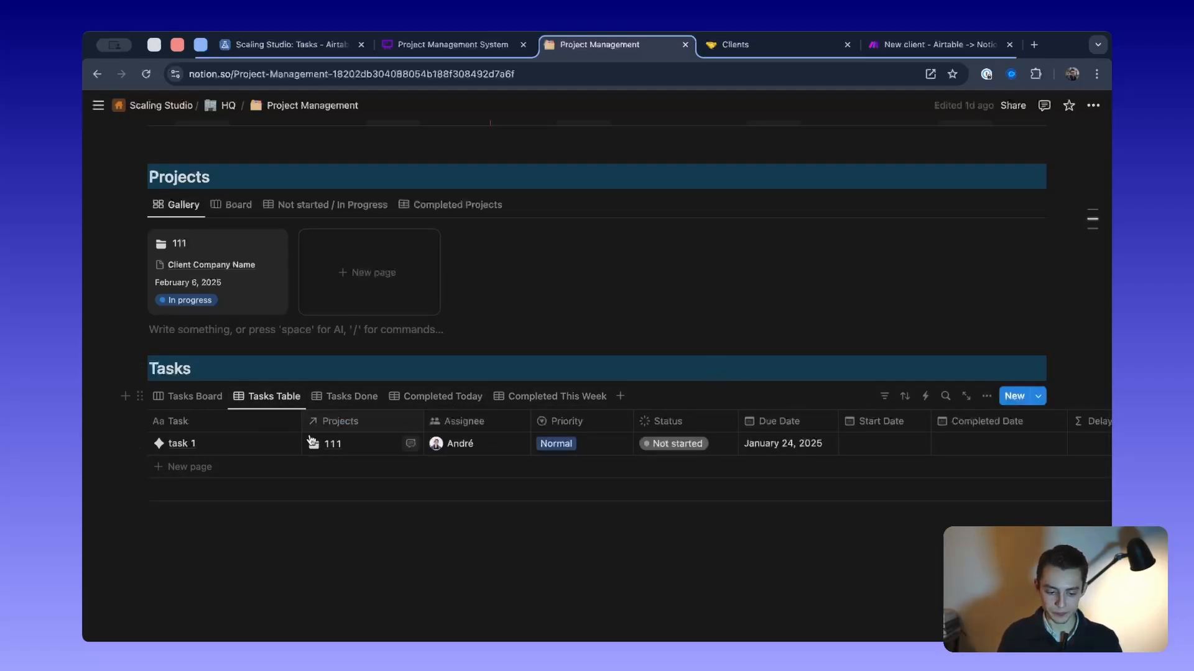
{"action": "left_click", "coordinate": [275, 443]}
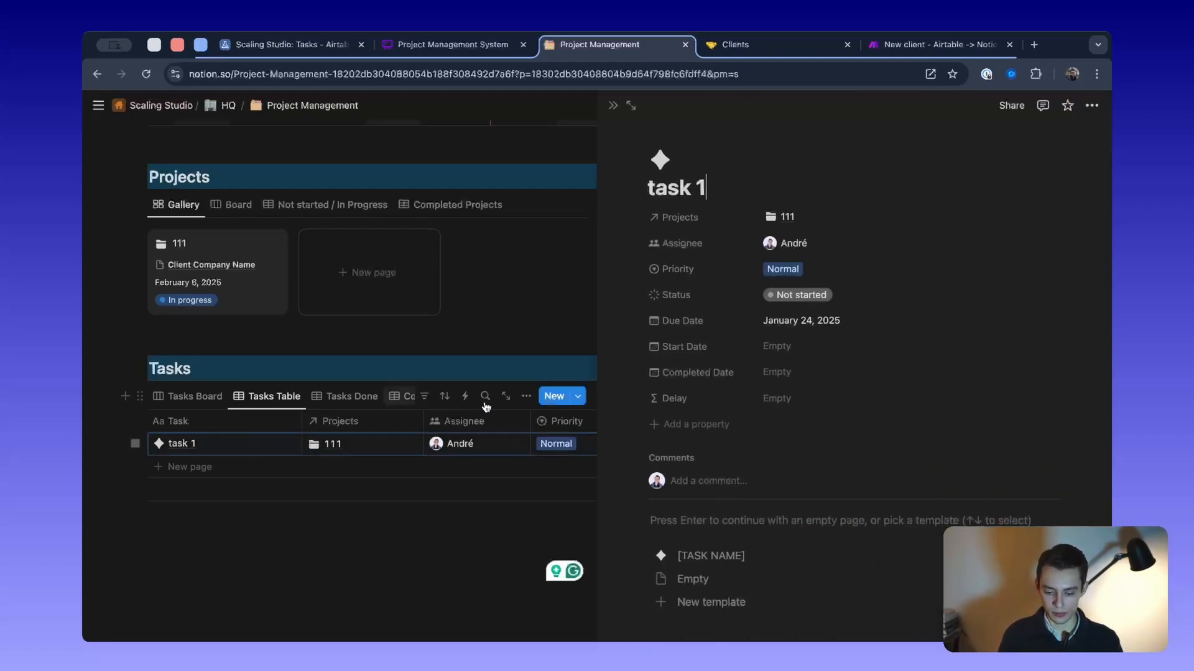
{"action": "left_click", "coordinate": [310, 490]}
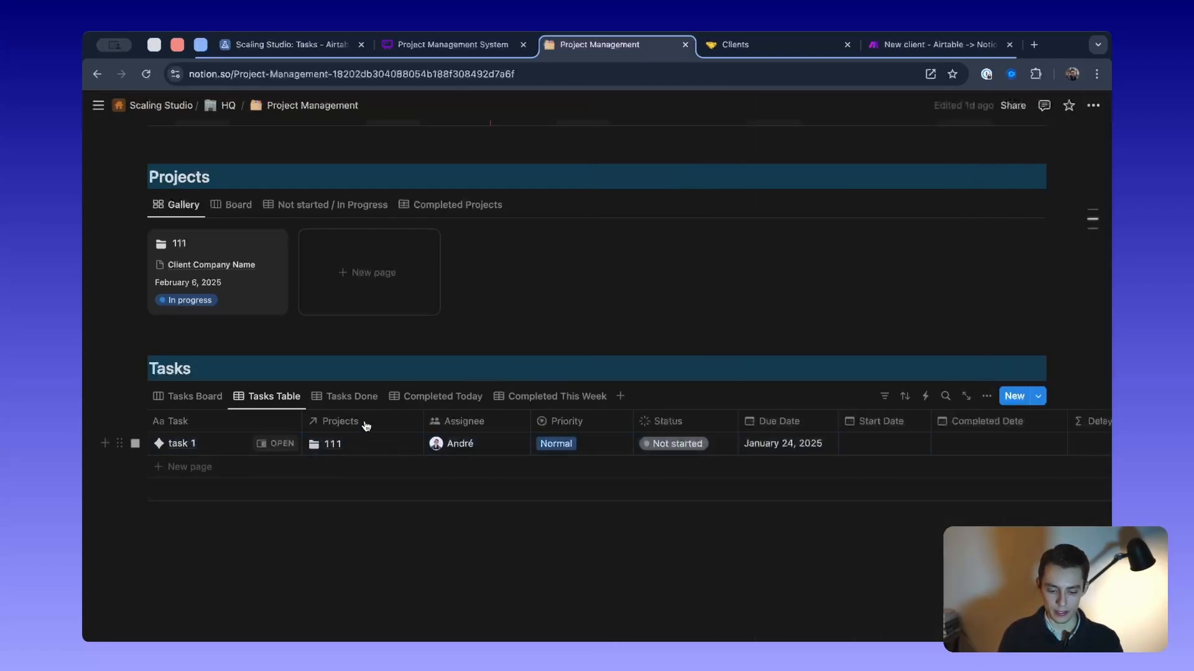
Open the default [TASK NAME] template of the Tasks database and review its title and properties
{"action": "left_click", "coordinate": [1037, 396]}
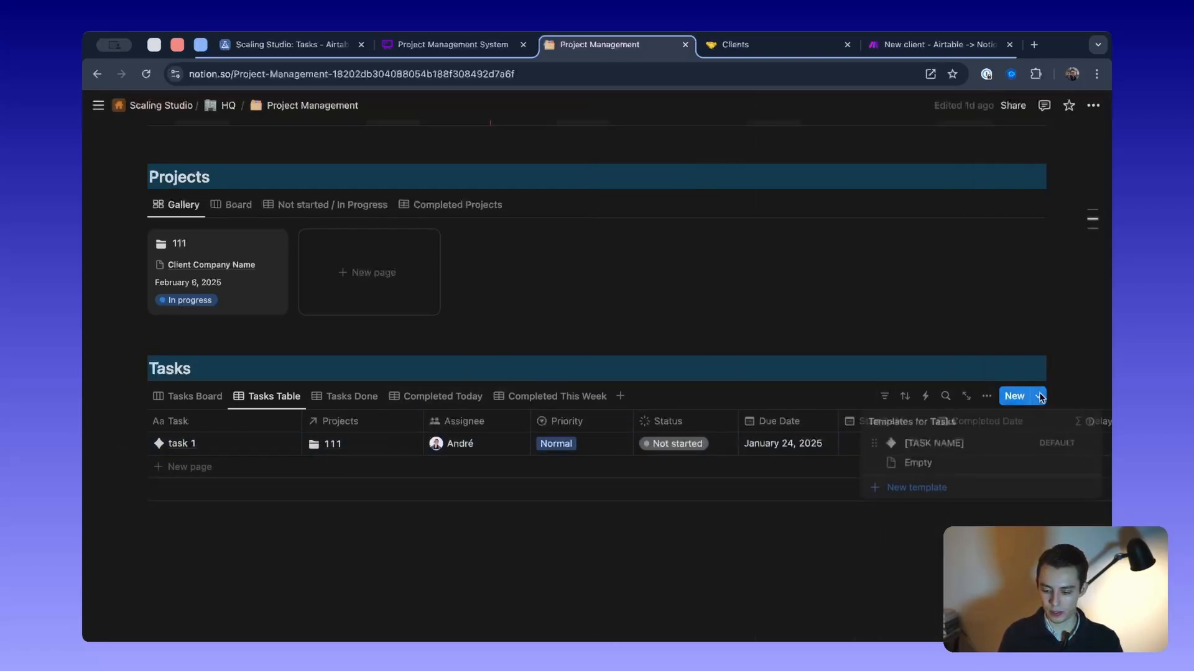
{"action": "left_click", "coordinate": [1088, 444]}
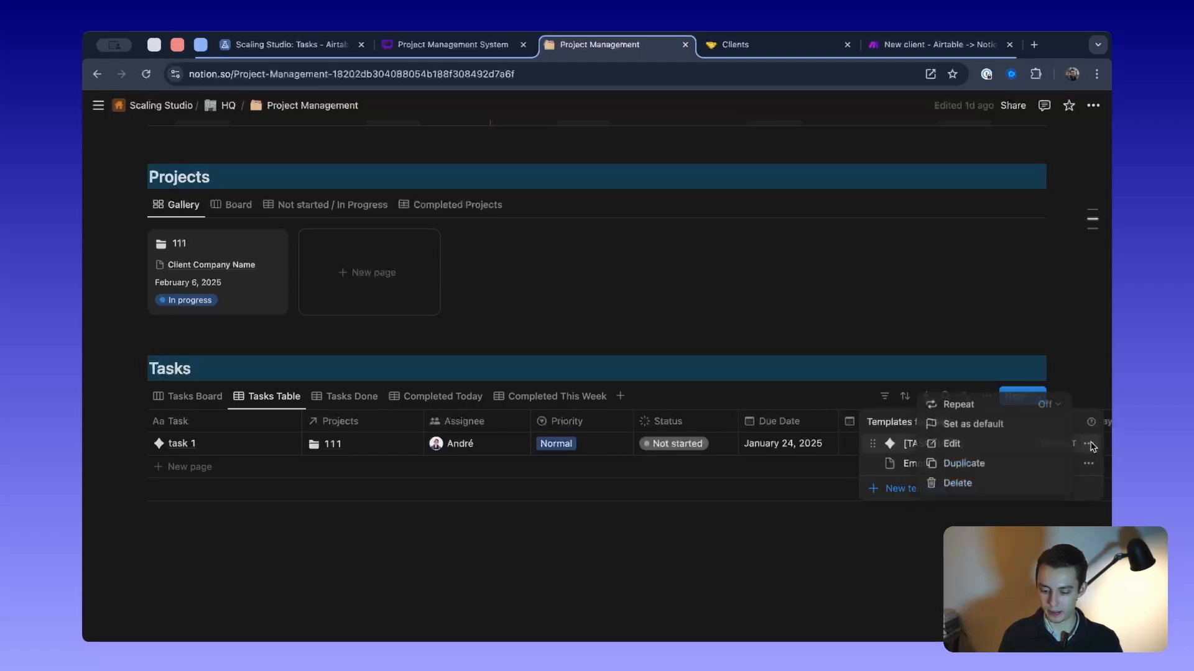
{"action": "left_click", "coordinate": [1002, 444]}
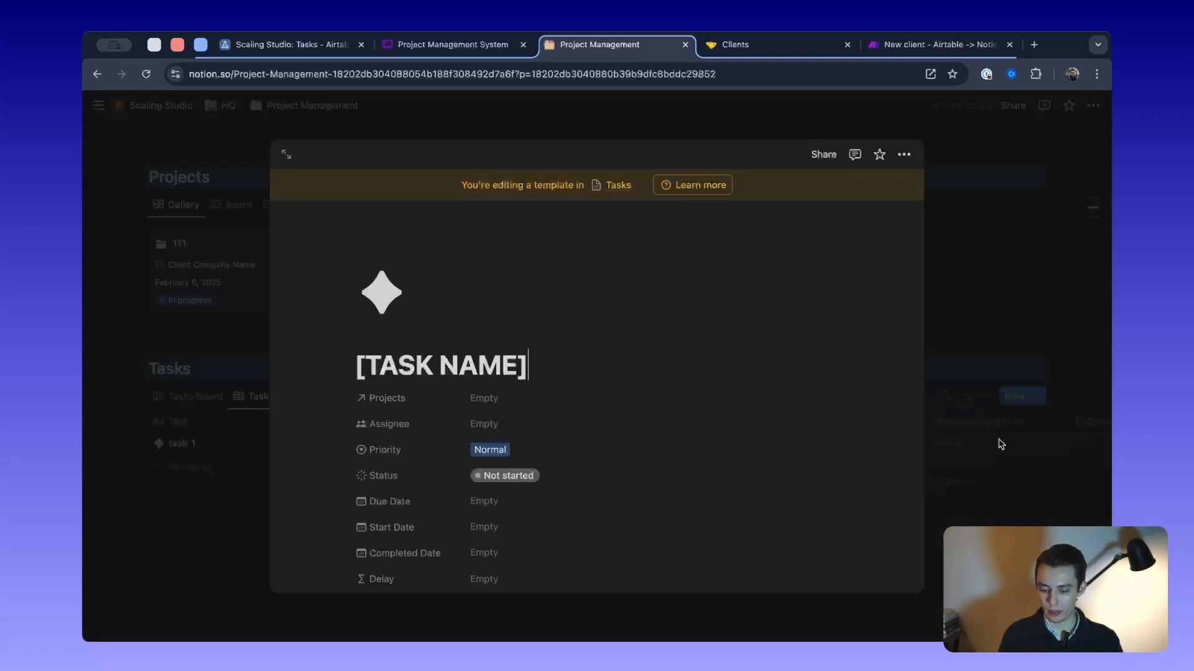
{"action": "scroll", "coordinate": [415, 299], "scroll_direction": "down", "scroll_amount": 5}
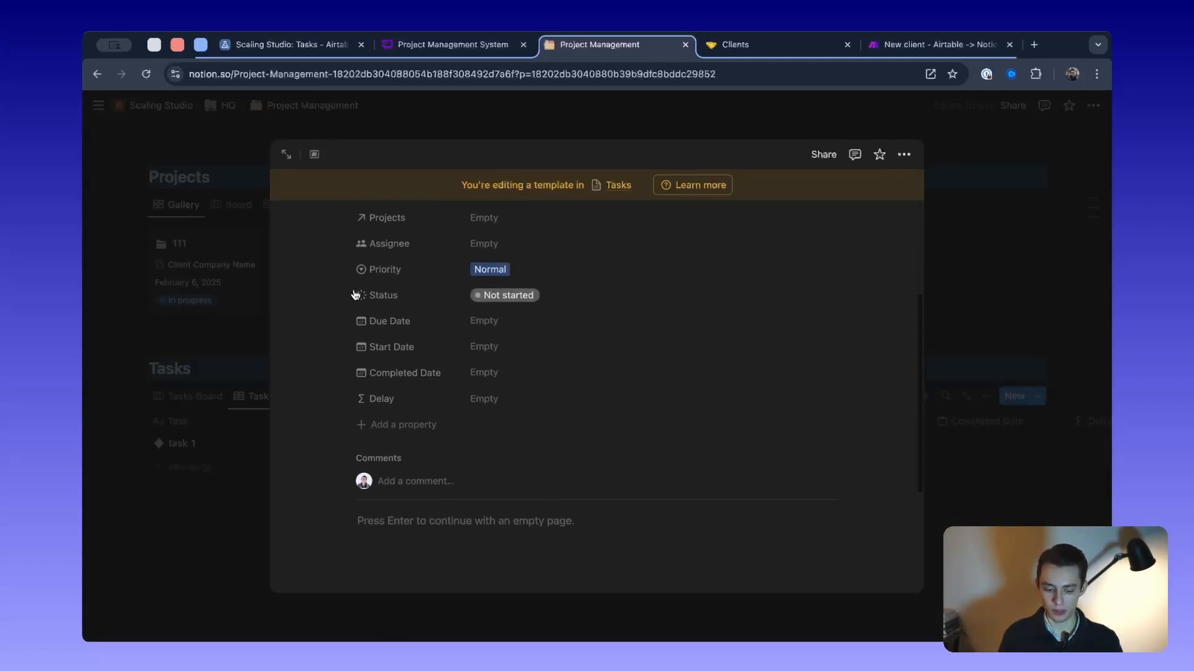
{"action": "scroll", "coordinate": [487, 494], "scroll_direction": "up", "scroll_amount": 5}
{"action": "left_click_drag", "start_coordinate": [541, 306], "coordinate": [272, 310]}
{"action": "key", "text": "Escape"}
View project 111's description callout and Project Tasks table in the Projects gallery
{"action": "scroll", "coordinate": [428, 358], "scroll_direction": "up", "scroll_amount": 3}
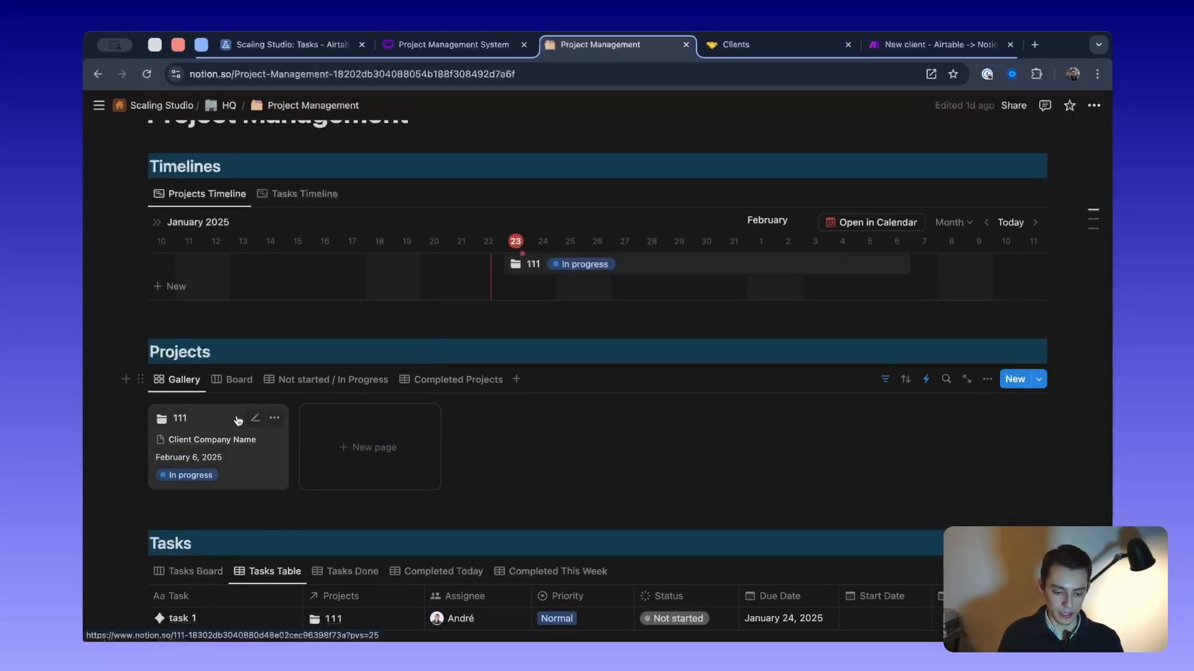
{"action": "left_click", "coordinate": [213, 418]}
{"action": "scroll", "coordinate": [797, 392], "scroll_direction": "down", "scroll_amount": 4}
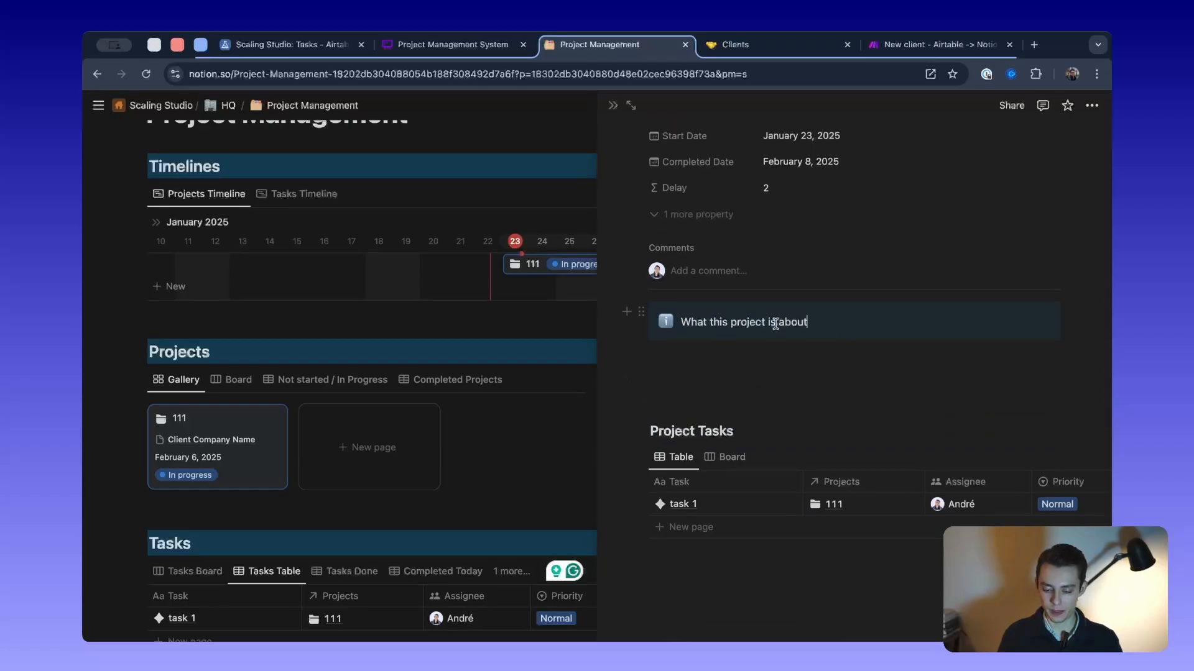
{"action": "triple_click", "coordinate": [776, 323]}
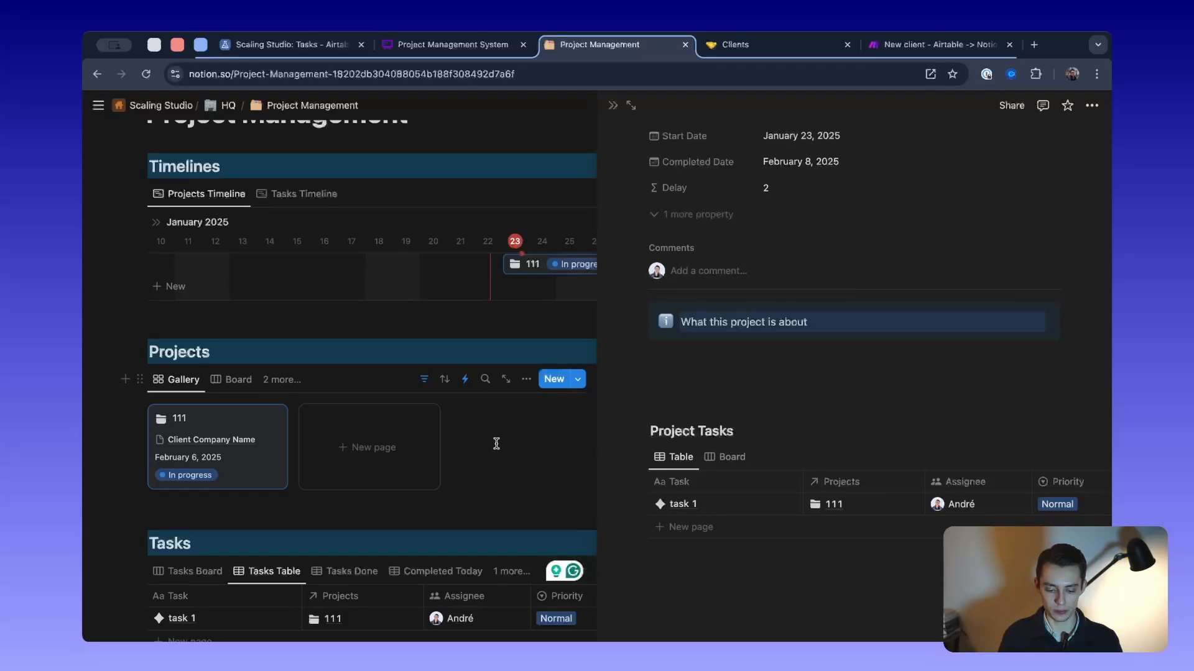
{"action": "left_click", "coordinate": [495, 445]}
Open the default [PROJECT NAME] template of the Projects database and review its properties and description callout
{"action": "left_click", "coordinate": [1041, 381]}
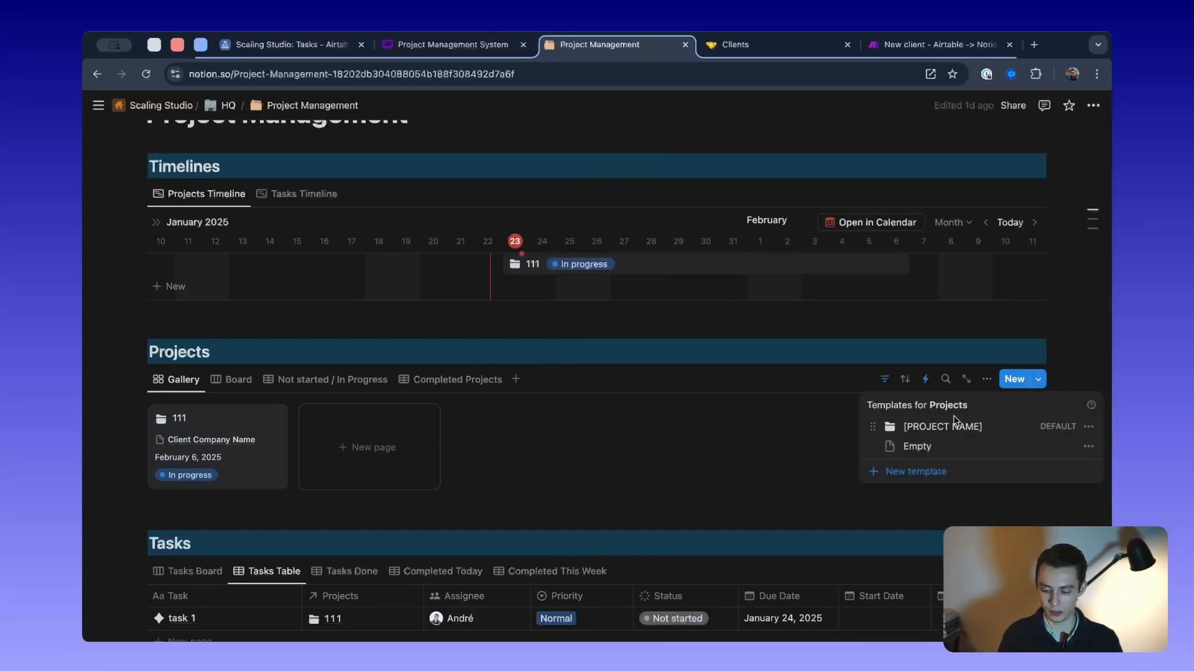
{"action": "left_click", "coordinate": [1088, 427]}
{"action": "left_click", "coordinate": [983, 429]}
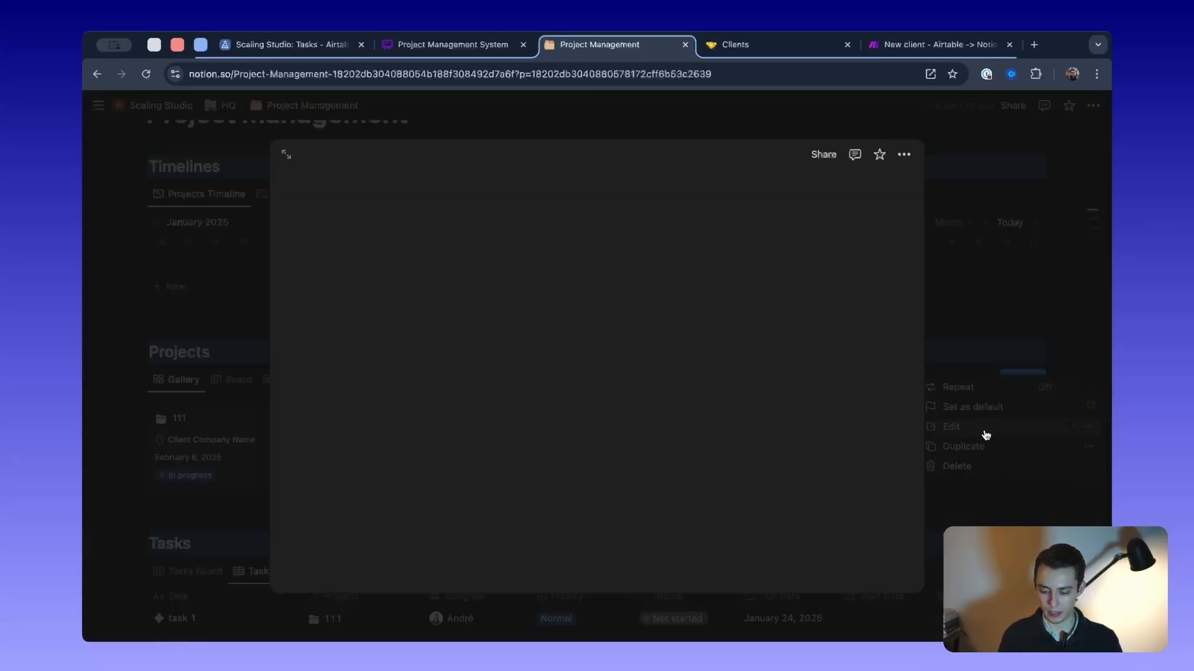
{"action": "scroll", "coordinate": [563, 366], "scroll_direction": "down", "scroll_amount": 3}
{"action": "scroll", "coordinate": [566, 369], "scroll_direction": "down", "scroll_amount": 2}
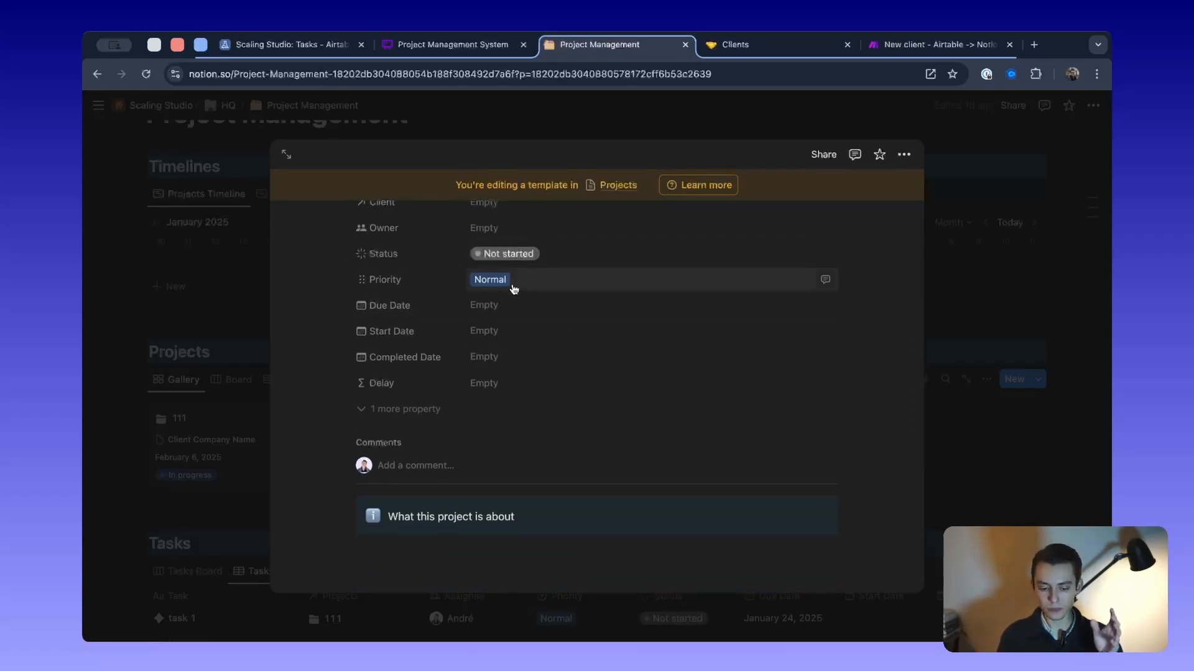
{"action": "scroll", "coordinate": [514, 288], "scroll_direction": "down", "scroll_amount": 5}
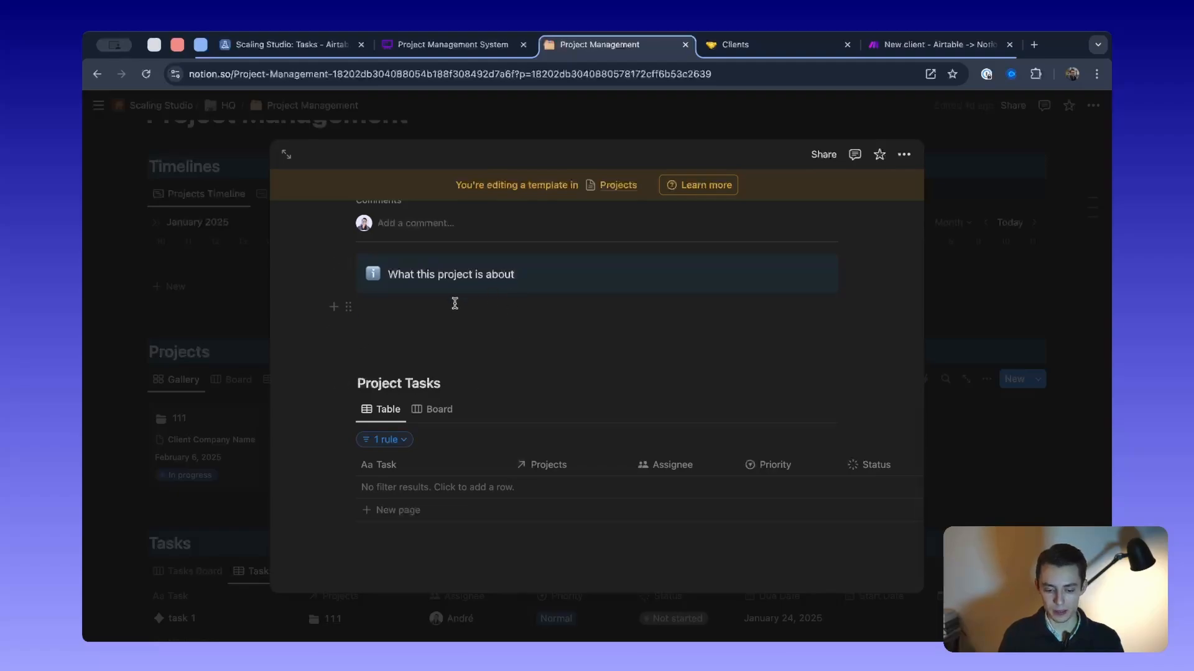
{"action": "left_click_drag", "start_coordinate": [557, 280], "coordinate": [387, 277]}
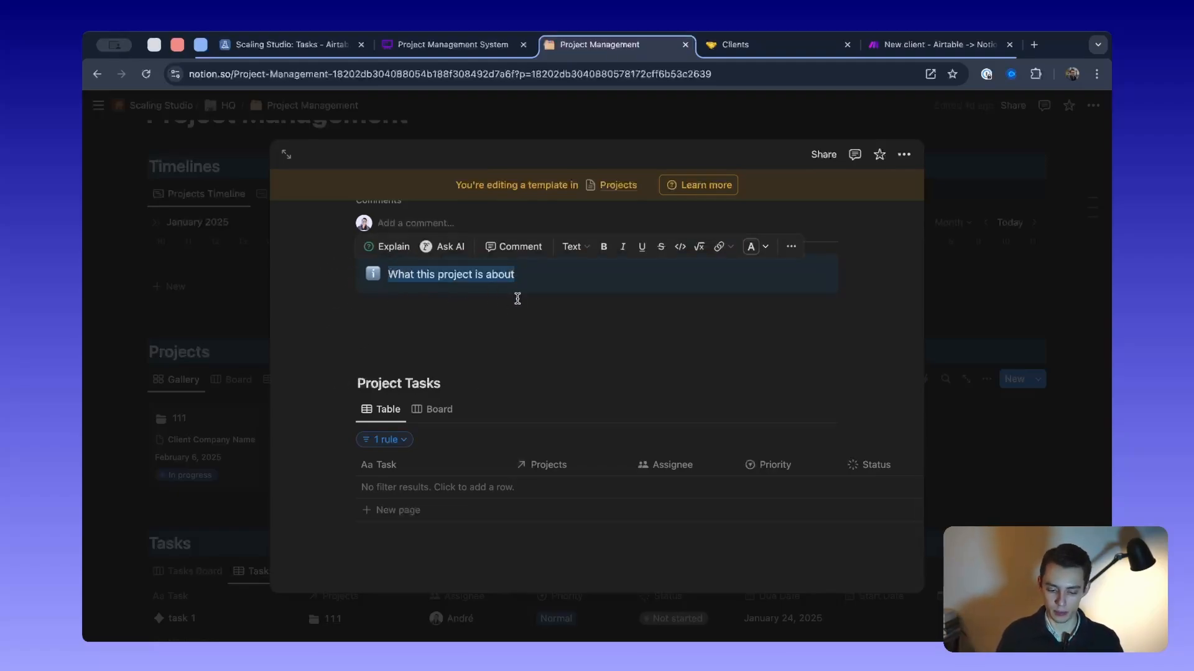
{"action": "left_click", "coordinate": [431, 348]}
{"action": "scroll", "coordinate": [428, 349], "scroll_direction": "down", "scroll_amount": 1}
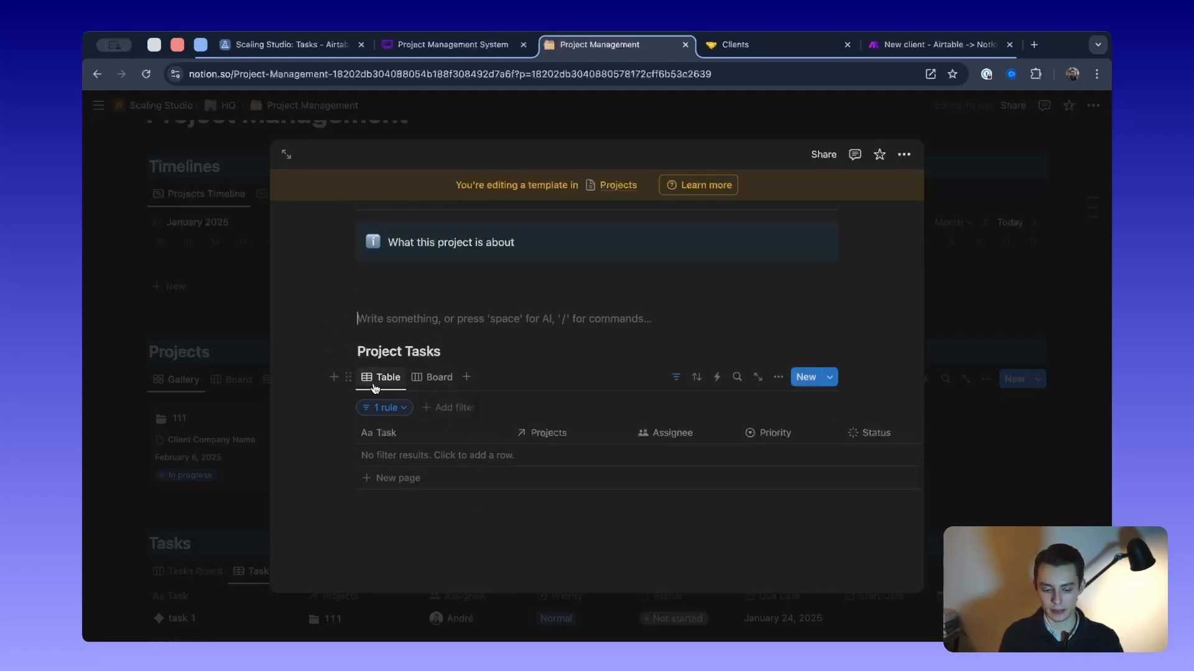
Examine the Project Tasks section of the template and its table's filter rule on Projects
{"action": "left_click_drag", "start_coordinate": [312, 344], "coordinate": [581, 488]}
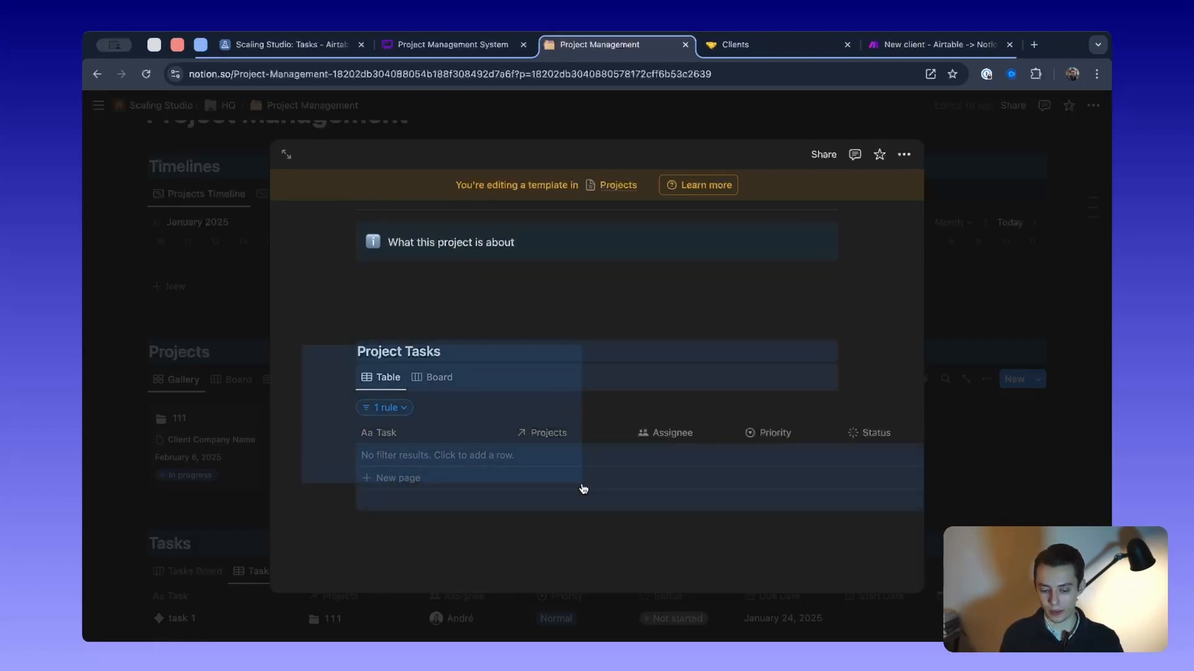
{"action": "left_click", "coordinate": [469, 552]}
{"action": "left_click", "coordinate": [383, 407]}
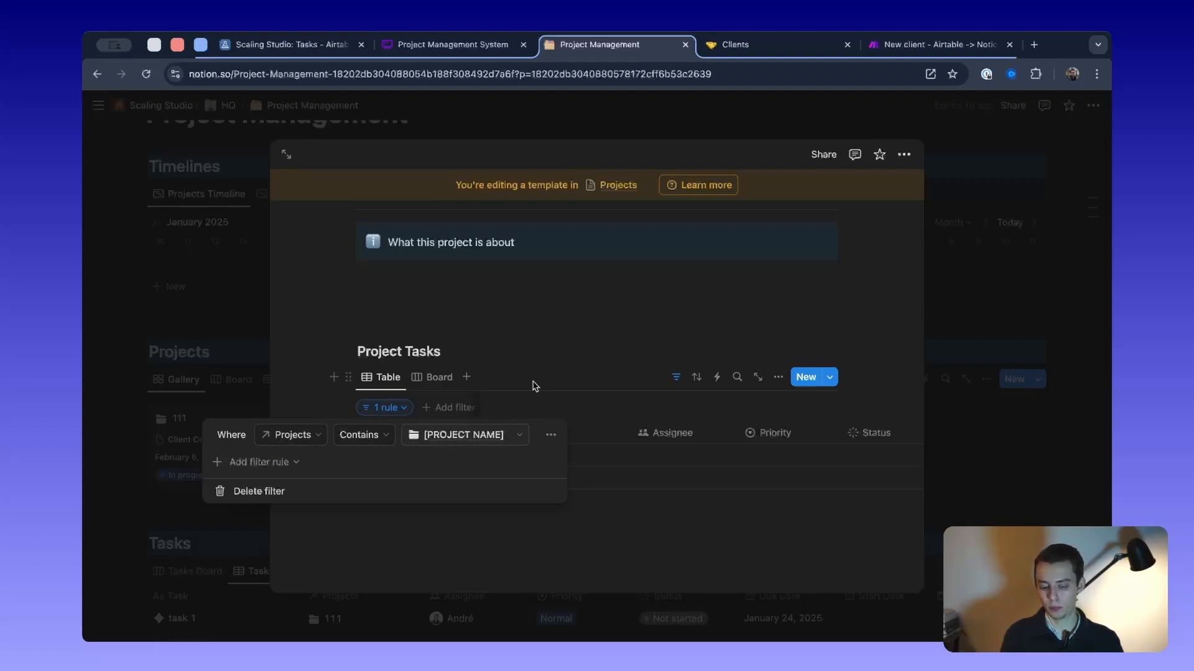
{"action": "left_click", "coordinate": [568, 343]}
Review the project template's title, properties and content once more, and close the template
{"action": "scroll", "coordinate": [565, 340], "scroll_direction": "up", "scroll_amount": 5}
{"action": "left_click_drag", "start_coordinate": [581, 276], "coordinate": [305, 275]}
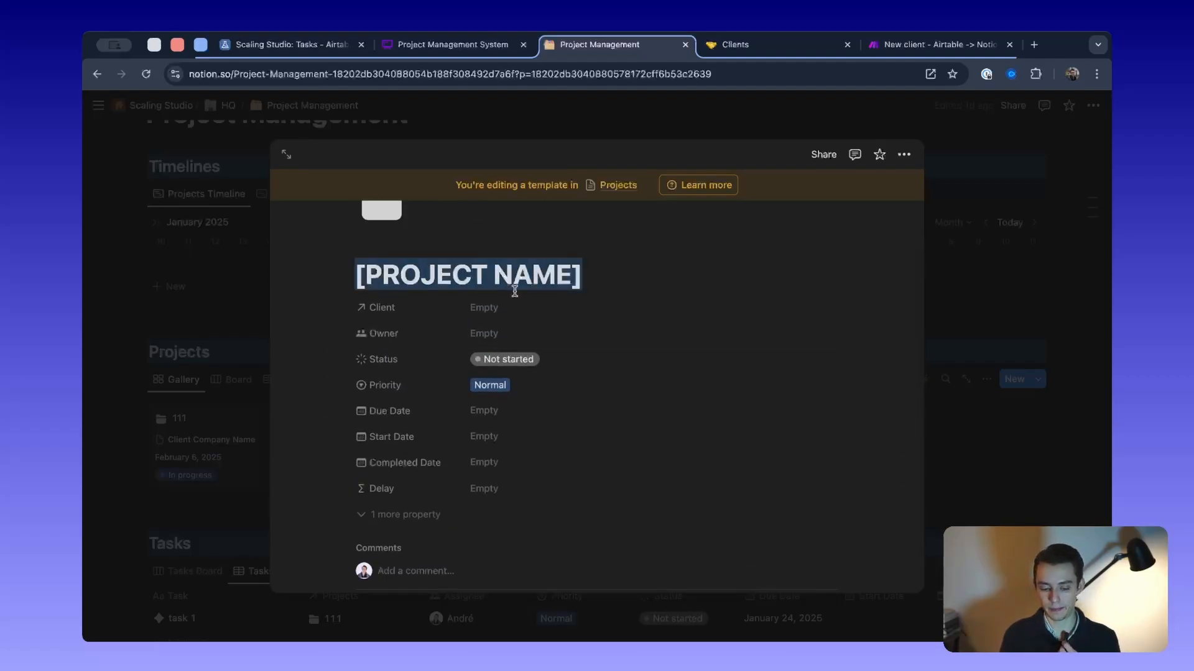
{"action": "scroll", "coordinate": [515, 292], "scroll_direction": "up", "scroll_amount": 2}
{"action": "scroll", "coordinate": [549, 415], "scroll_direction": "down", "scroll_amount": 10}
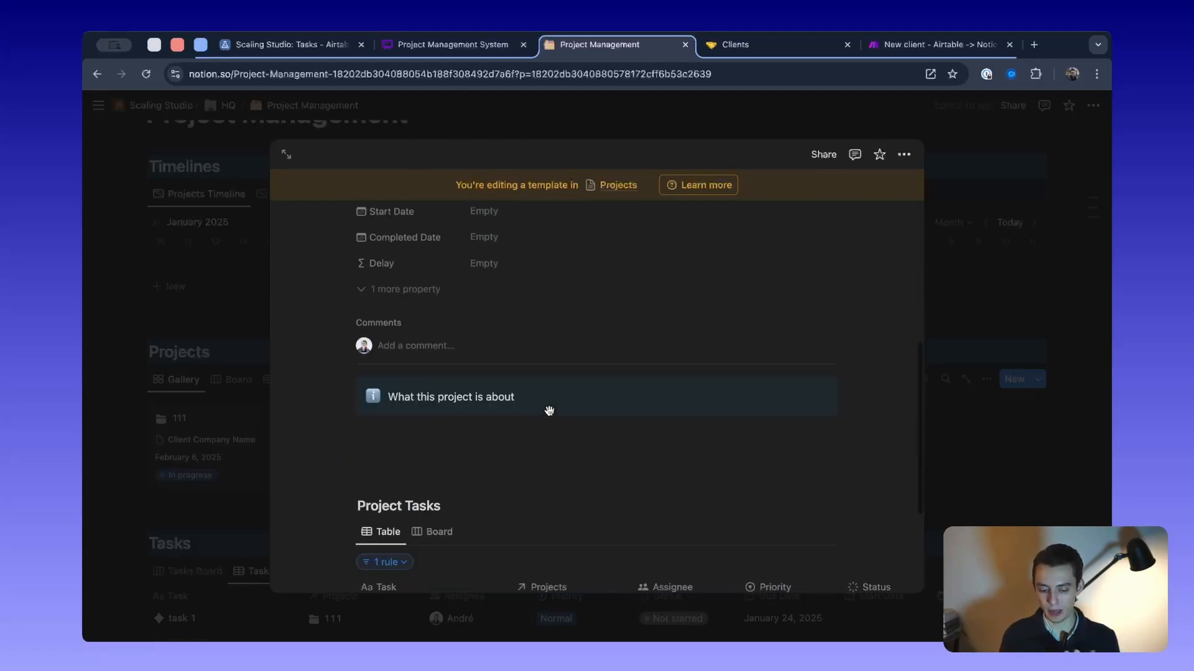
{"action": "left_click", "coordinate": [228, 314]}
Create a new project in the Projects gallery from the default template and reopen its page
{"action": "left_click", "coordinate": [373, 460]}
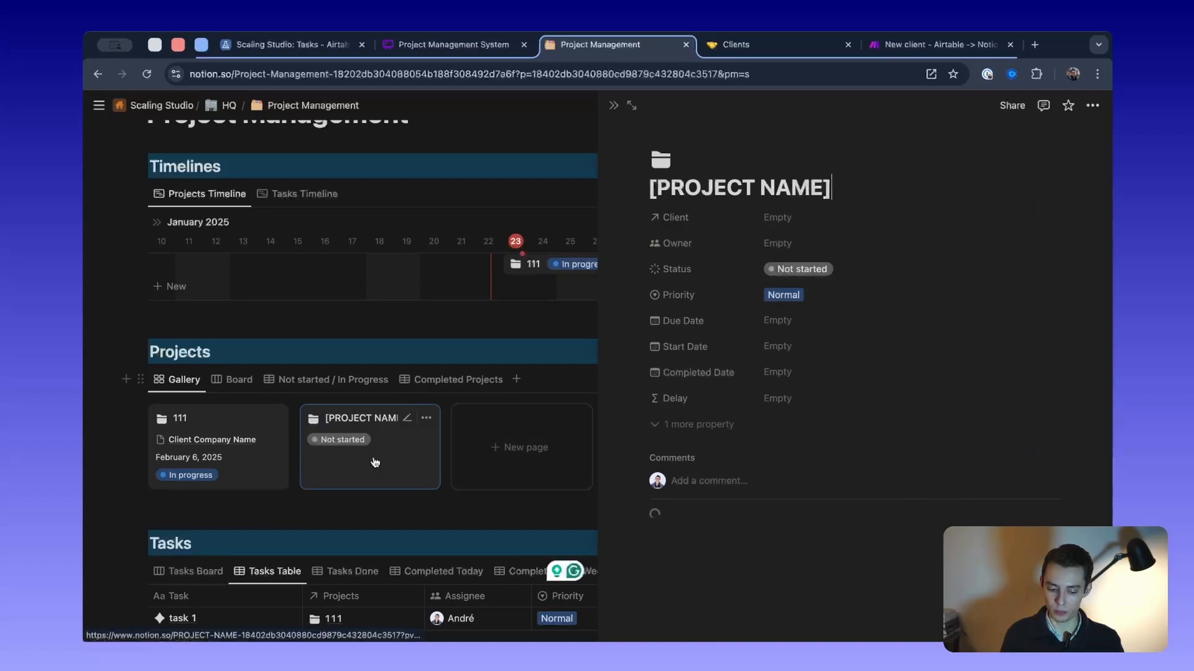
{"action": "scroll", "coordinate": [778, 384], "scroll_direction": "down", "scroll_amount": 1}
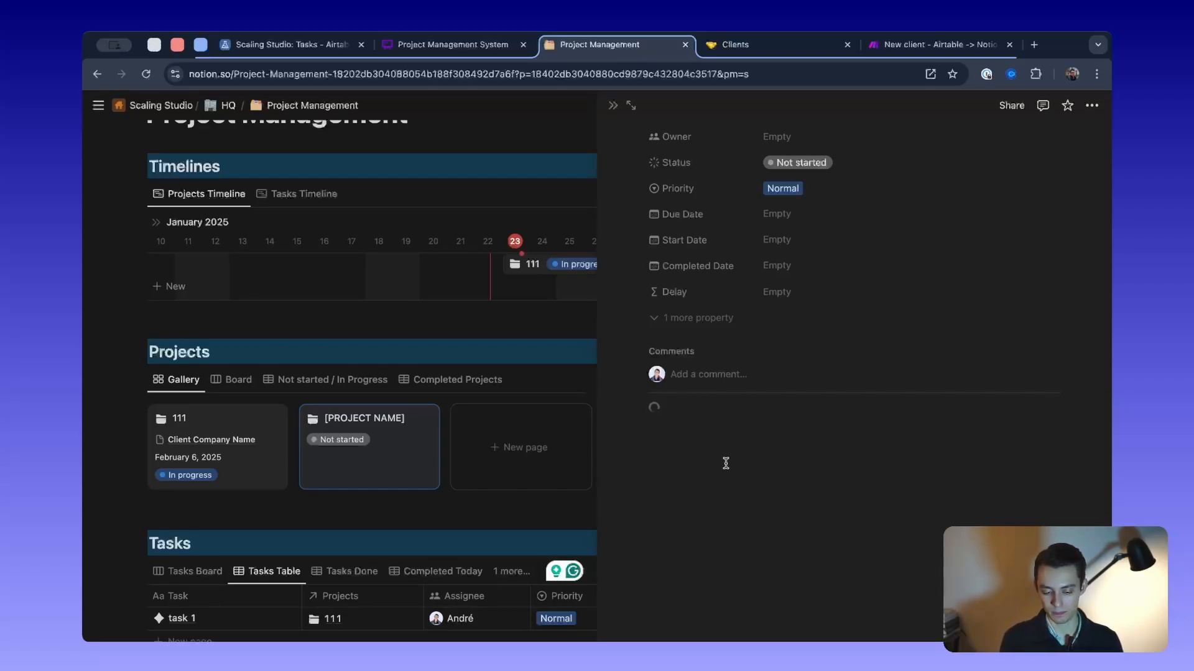
{"action": "left_click", "coordinate": [416, 521]}
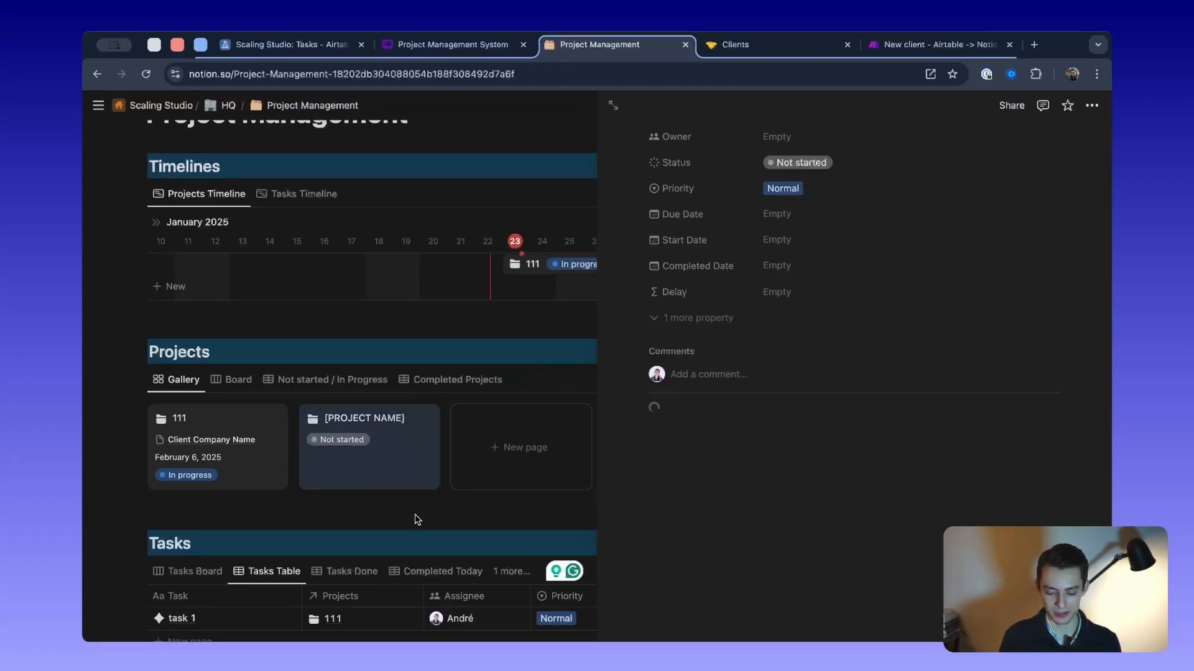
{"action": "left_click", "coordinate": [389, 471]}
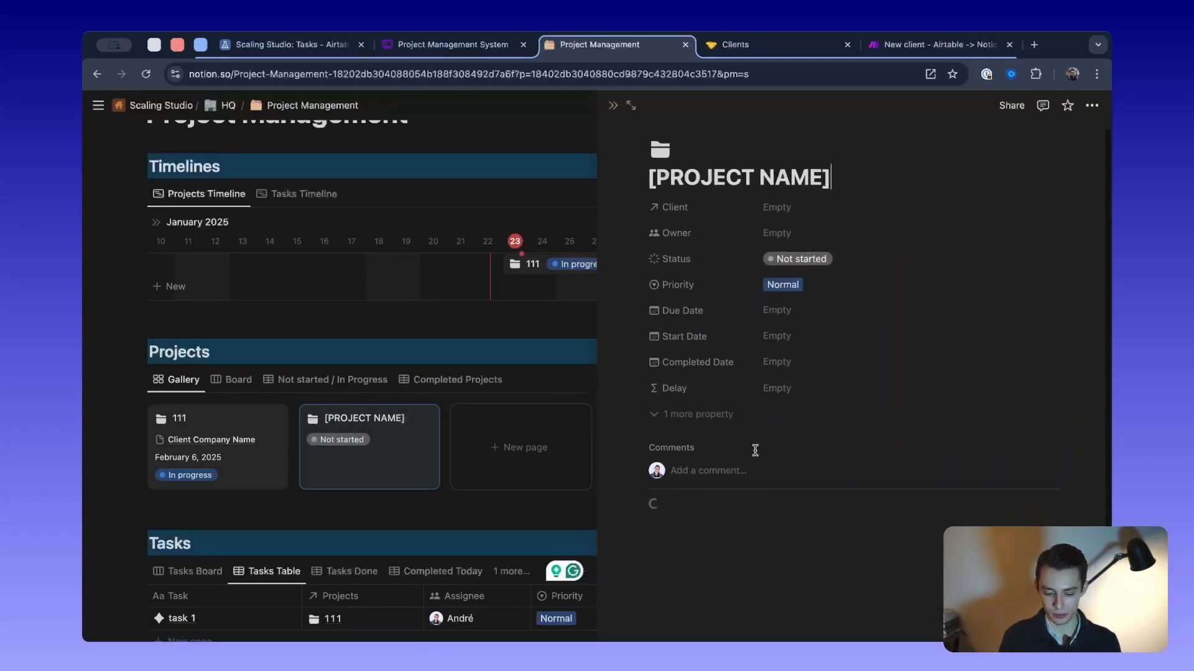
Review project 111's Project Tasks table and the project linked to task 1 in the Tasks Table view
{"action": "left_click", "coordinate": [244, 430]}
{"action": "scroll", "coordinate": [746, 467], "scroll_direction": "down", "scroll_amount": 4}
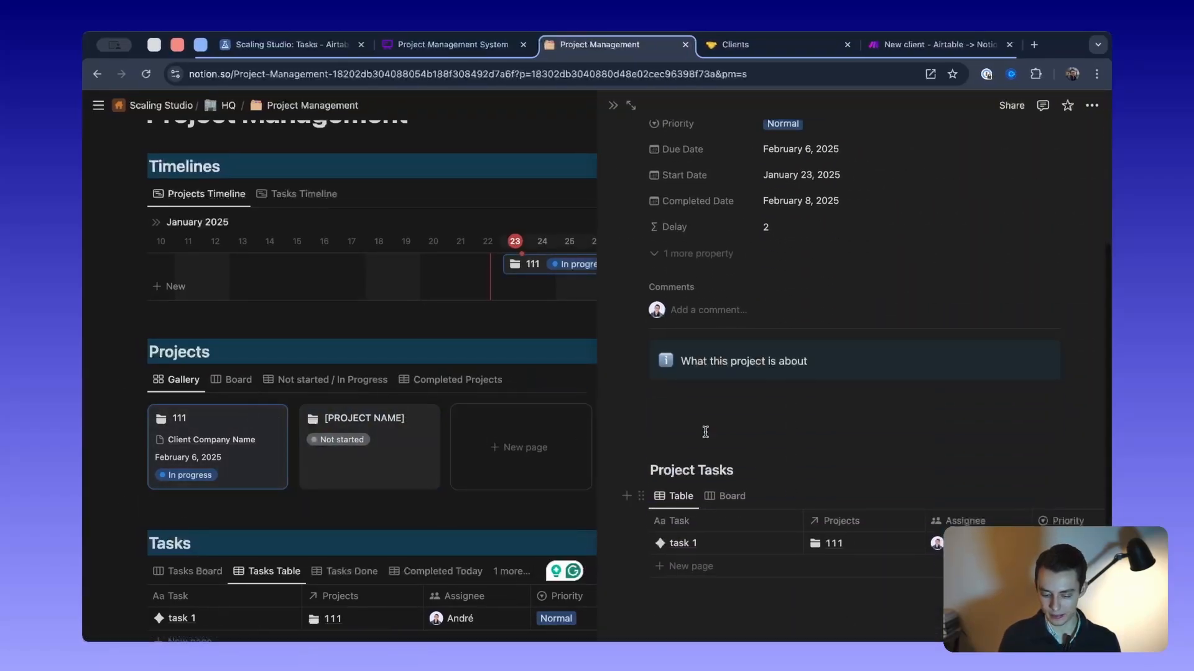
{"action": "scroll", "coordinate": [267, 547], "scroll_direction": "down", "scroll_amount": 2}
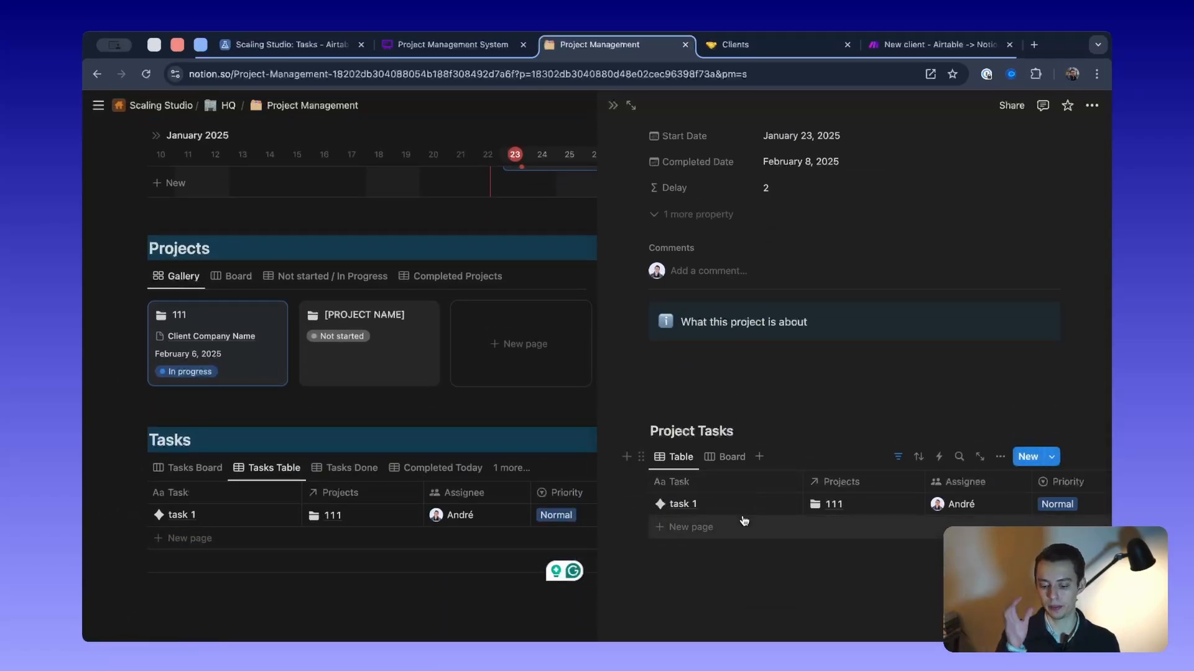
{"action": "left_click", "coordinate": [360, 509]}
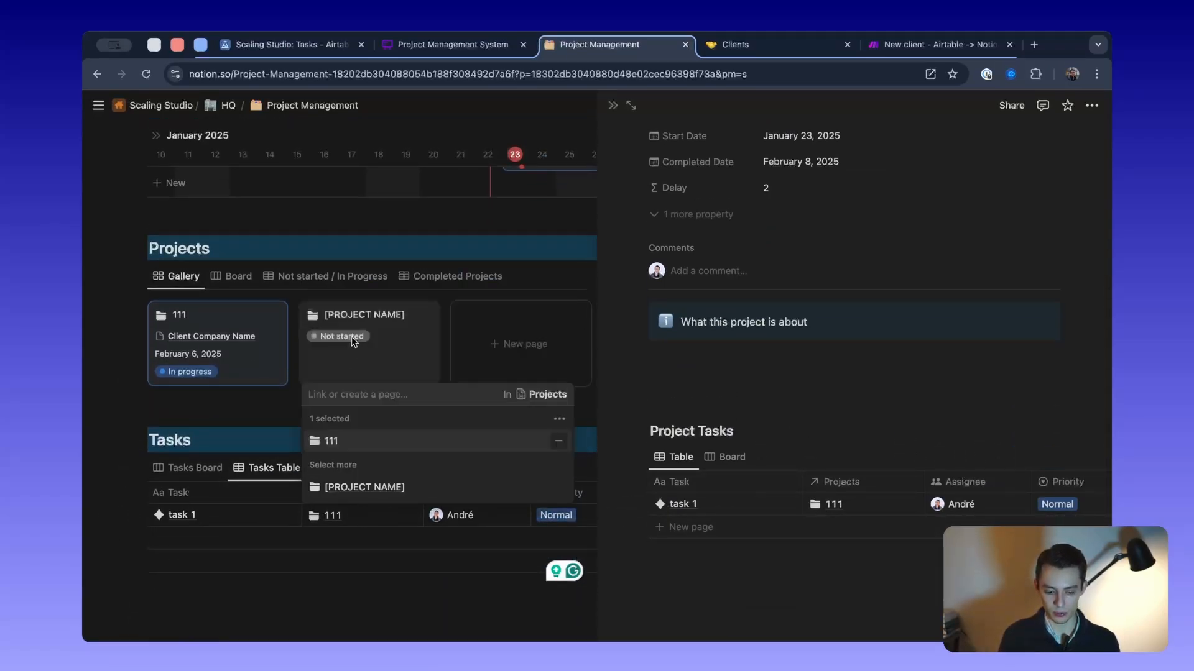
{"action": "left_click", "coordinate": [335, 607]}
Apply the [PROJECT NAME] template to the new project's page, review its content, and close the page
{"action": "left_click", "coordinate": [370, 357]}
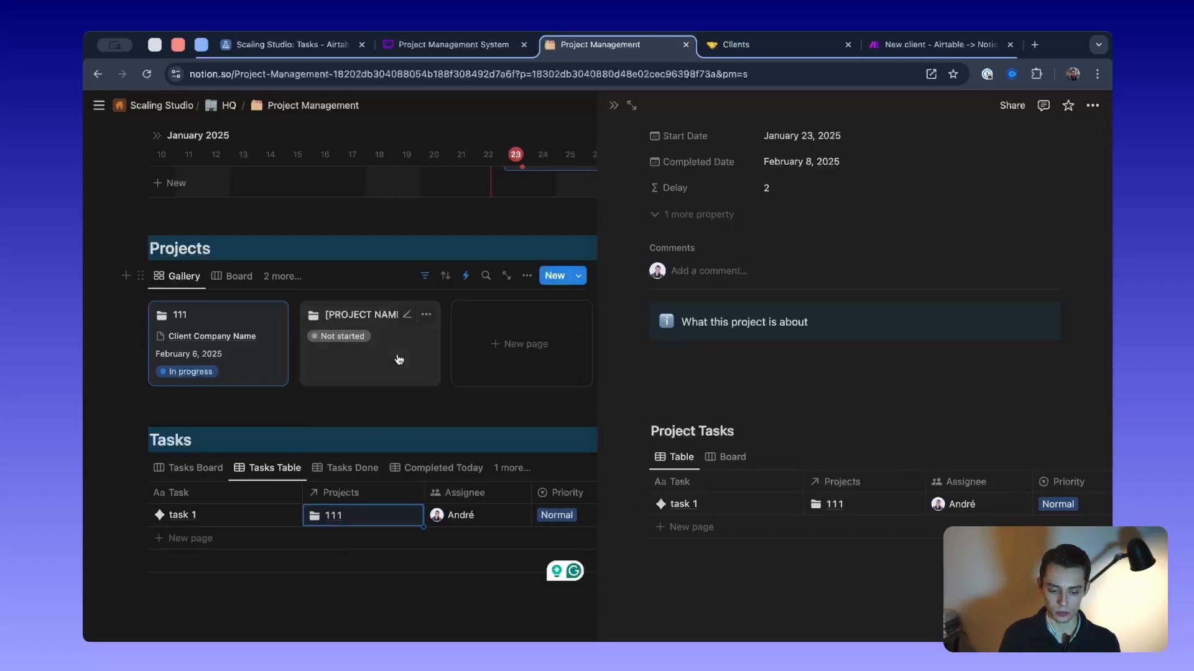
{"action": "scroll", "coordinate": [745, 414], "scroll_direction": "down", "scroll_amount": 3}
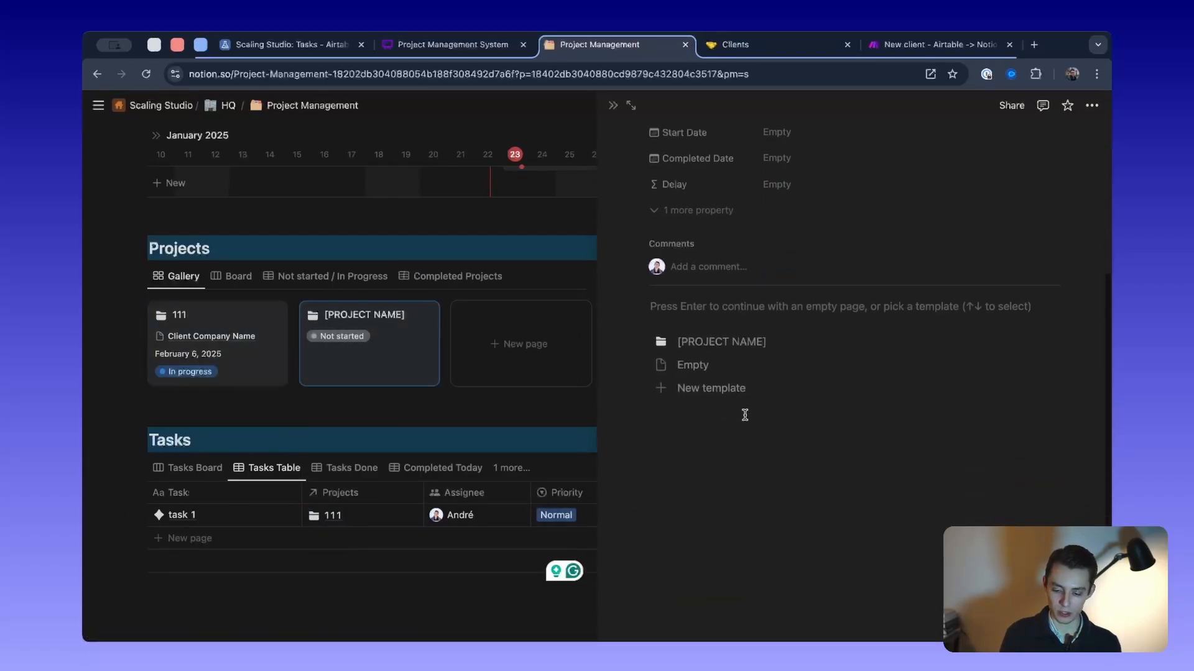
{"action": "left_click", "coordinate": [745, 347]}
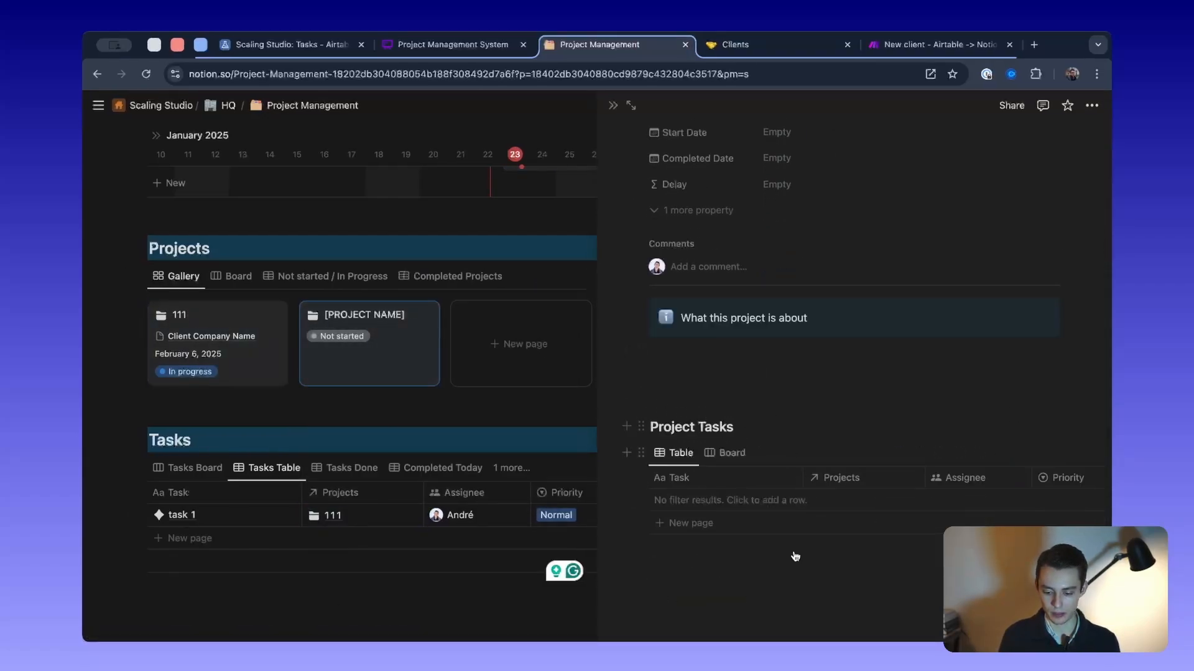
{"action": "scroll", "coordinate": [757, 454], "scroll_direction": "up", "scroll_amount": 2}
{"action": "scroll", "coordinate": [757, 454], "scroll_direction": "down", "scroll_amount": 2}
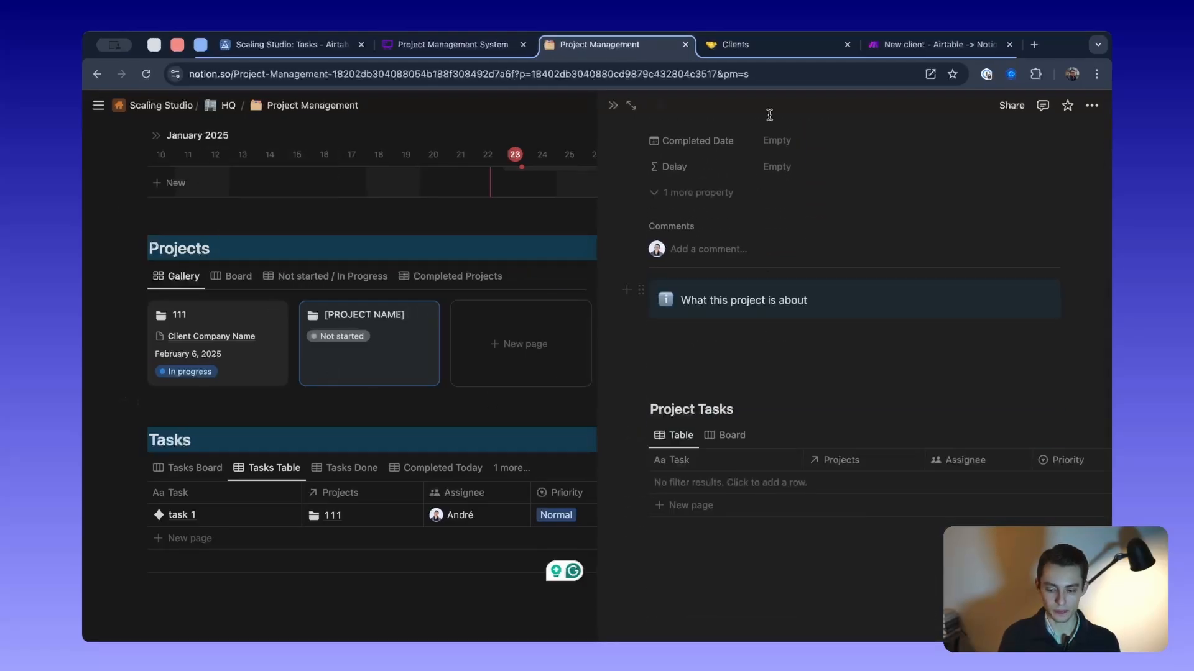
{"action": "left_click", "coordinate": [613, 106]}
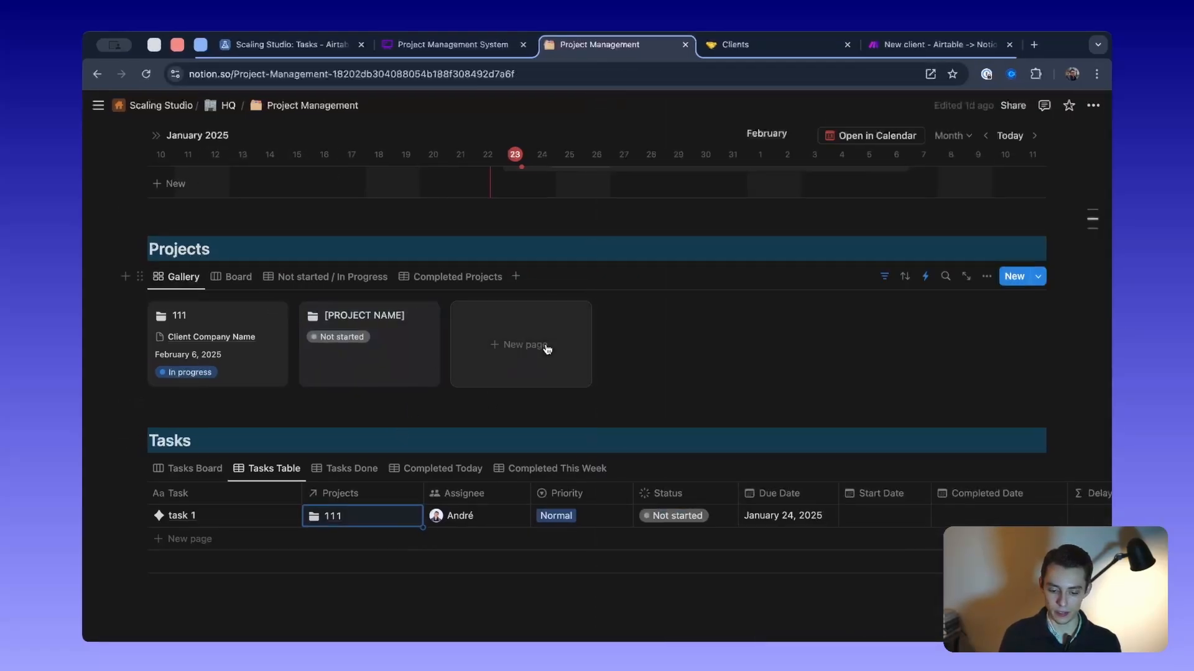
View the client linked to project 111 and the matching record in the Clients database
{"action": "scroll", "coordinate": [435, 487], "scroll_direction": "up", "scroll_amount": 5}
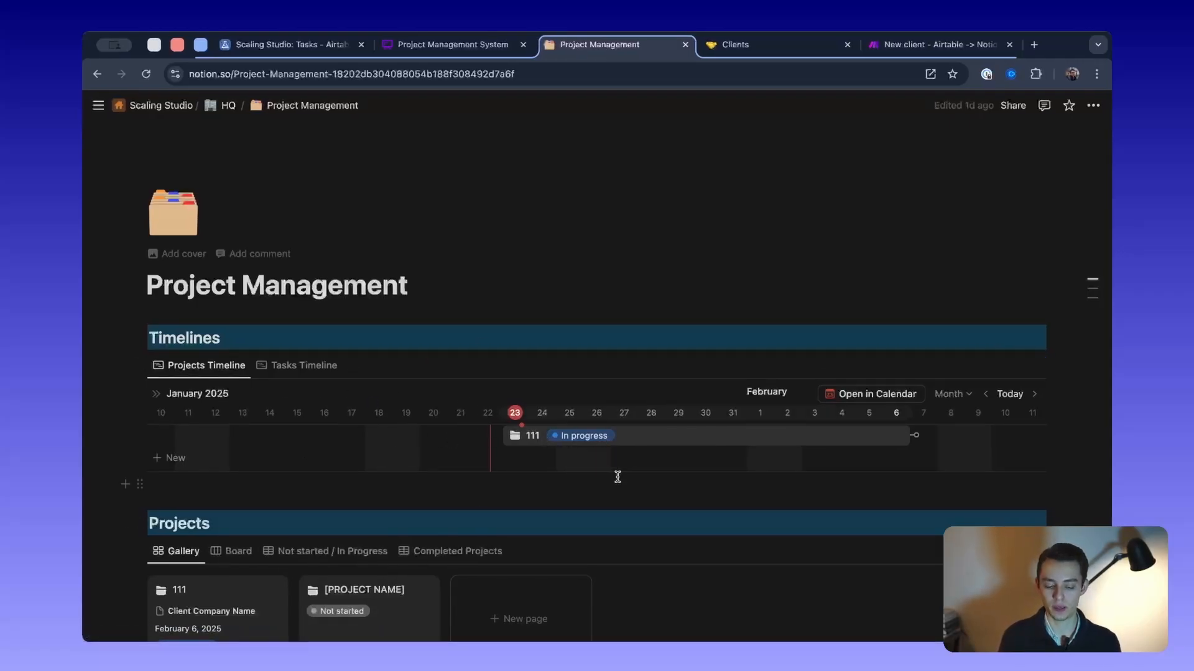
{"action": "scroll", "coordinate": [499, 541], "scroll_direction": "down", "scroll_amount": 5}
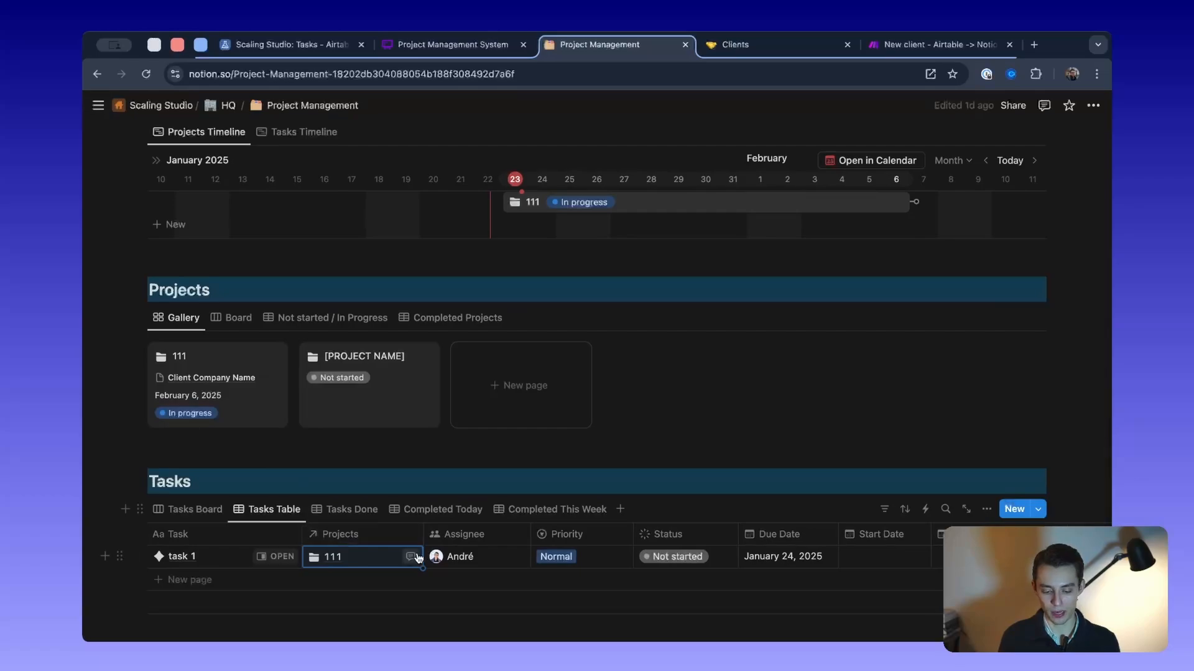
{"action": "left_click", "coordinate": [200, 358]}
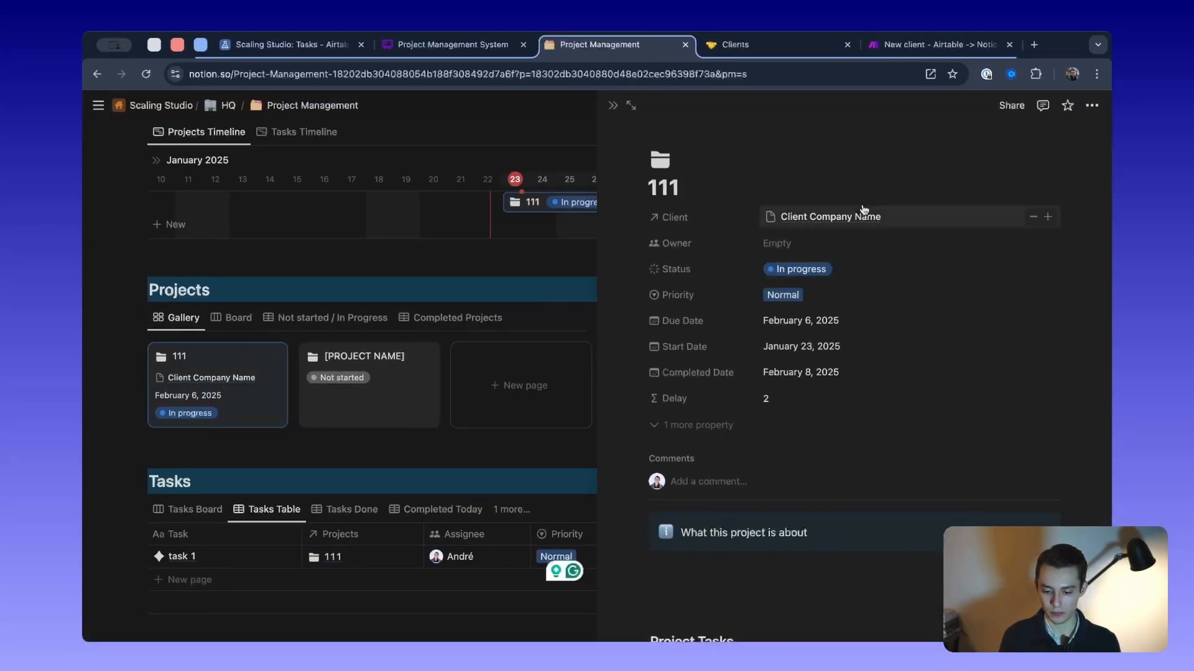
{"action": "left_click", "coordinate": [724, 46]}
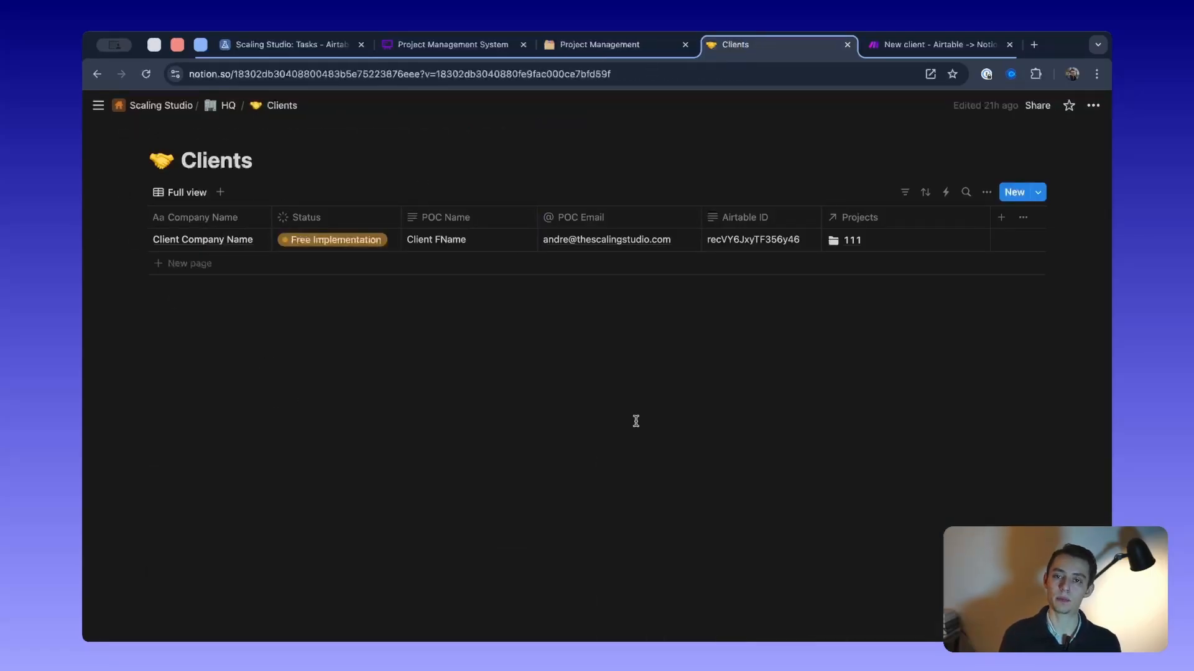
Switch to the Project Management System board in Whimsical and view the Project and Task table layouts
{"action": "left_click", "coordinate": [432, 45]}
{"action": "scroll", "coordinate": [266, 268], "scroll_direction": "left", "scroll_amount": 5}
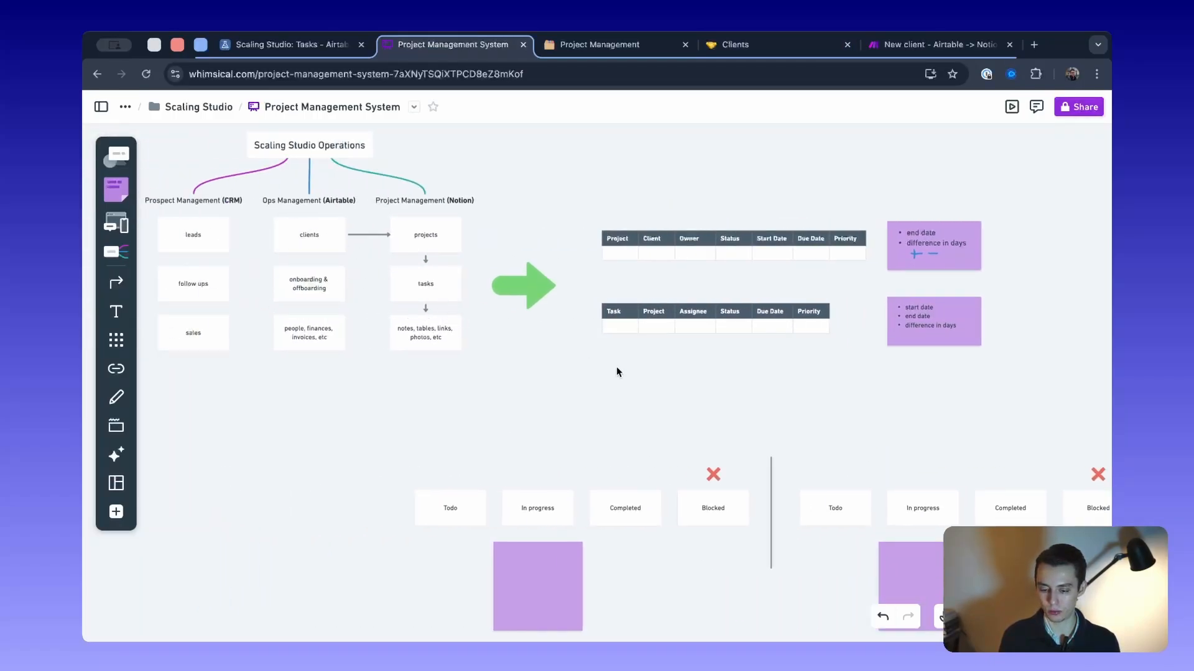
{"action": "scroll", "coordinate": [617, 368], "scroll_direction": "right", "scroll_amount": 2}
{"action": "scroll", "coordinate": [727, 254], "scroll_direction": "up", "scroll_amount": 3}
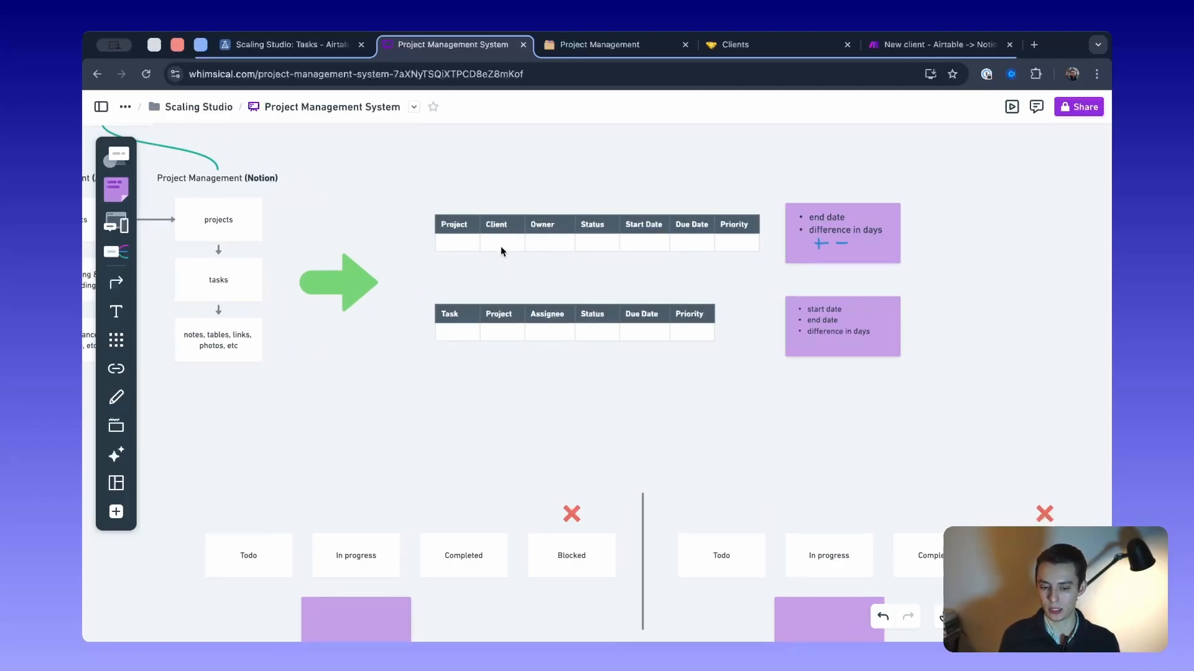
Switch from Whimsical to the Notion Clients database and view the Status options for Client Company Name
{"action": "left_click", "coordinate": [600, 44]}
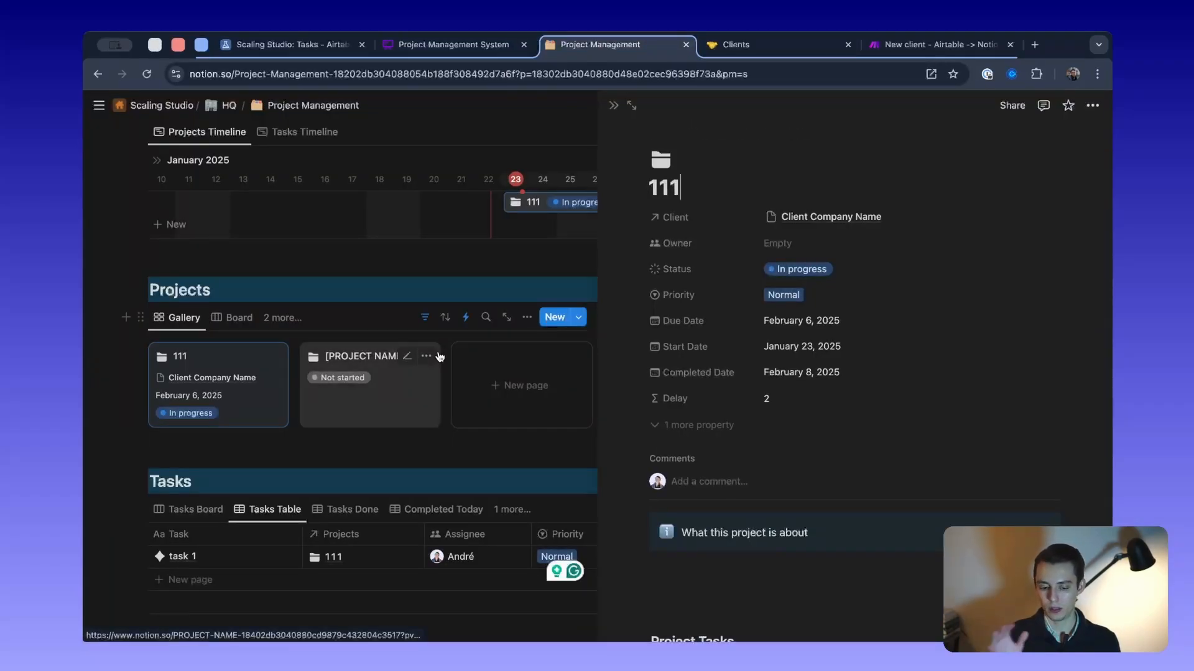
{"action": "left_click", "coordinate": [740, 45]}
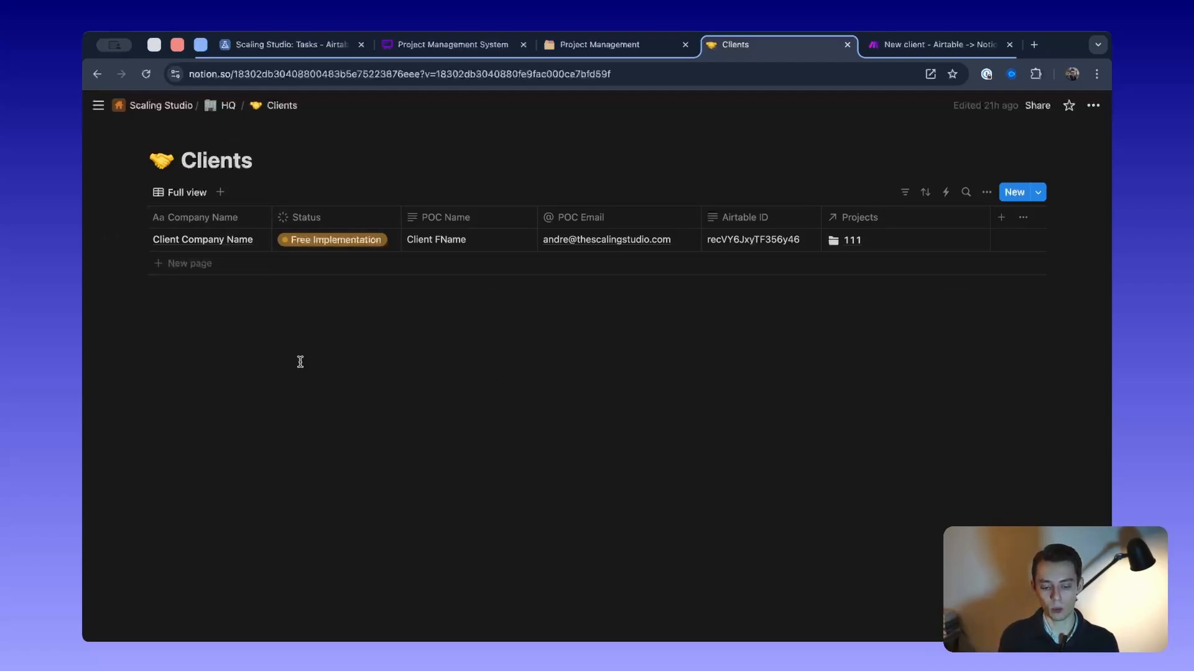
{"action": "left_click", "coordinate": [337, 246]}
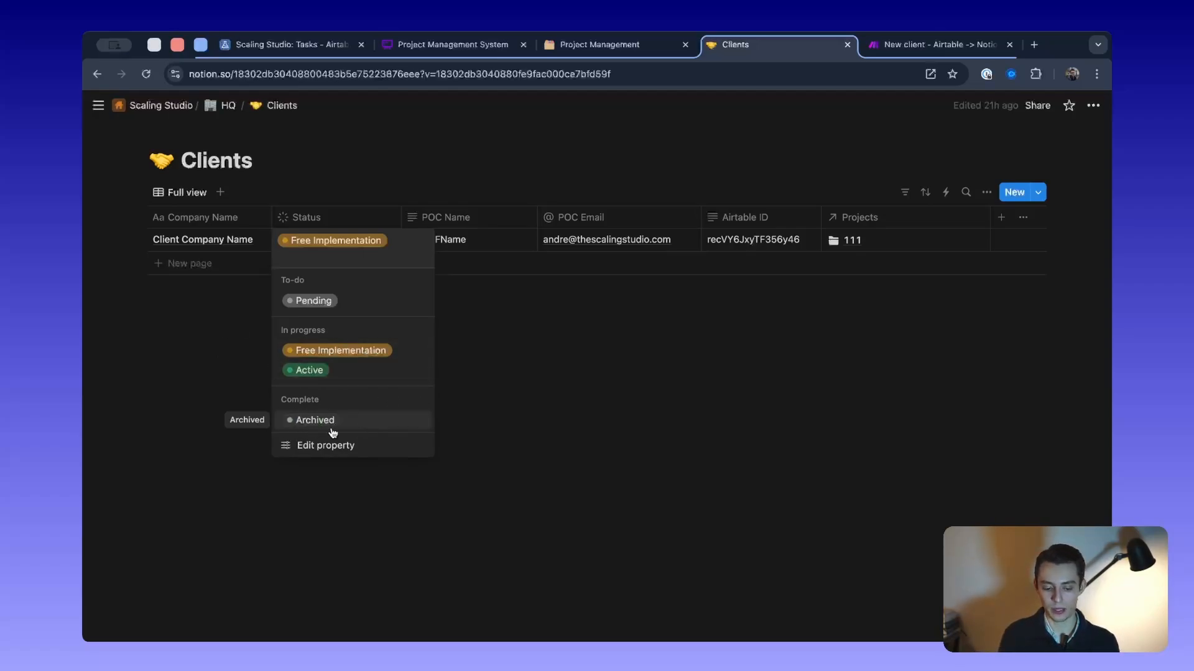
{"action": "left_click", "coordinate": [506, 404]}
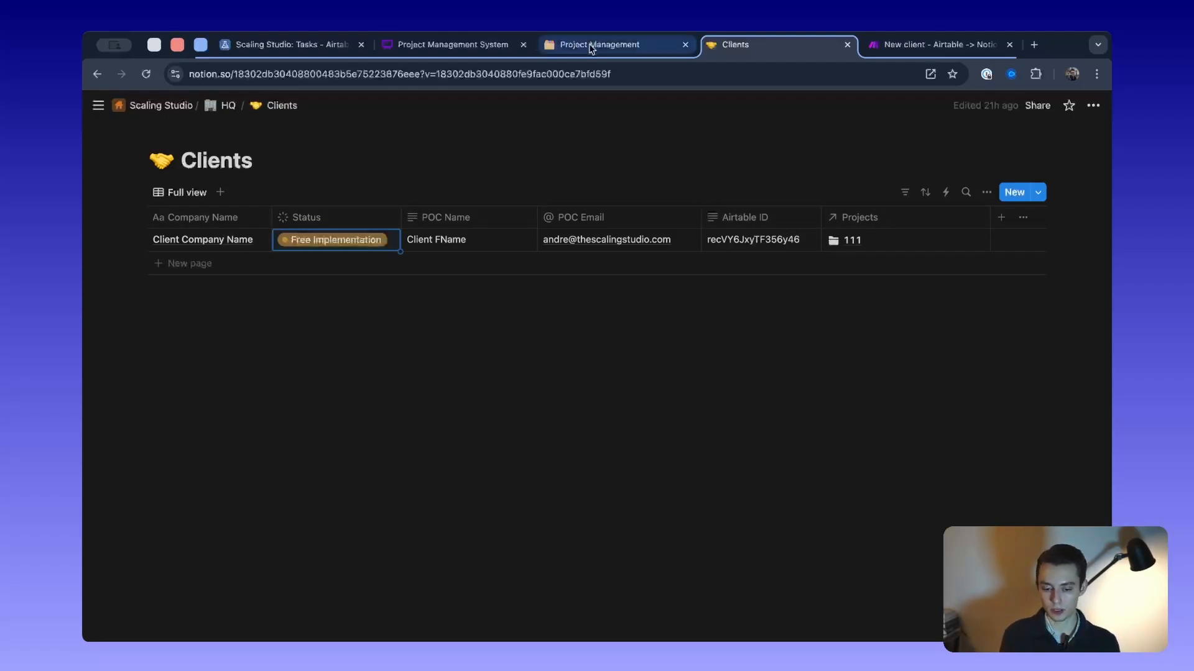
Link the [PROJECT NAME] project in Project Management to the client Client Company Name and close its page
{"action": "left_click", "coordinate": [567, 46]}
{"action": "left_click", "coordinate": [360, 372]}
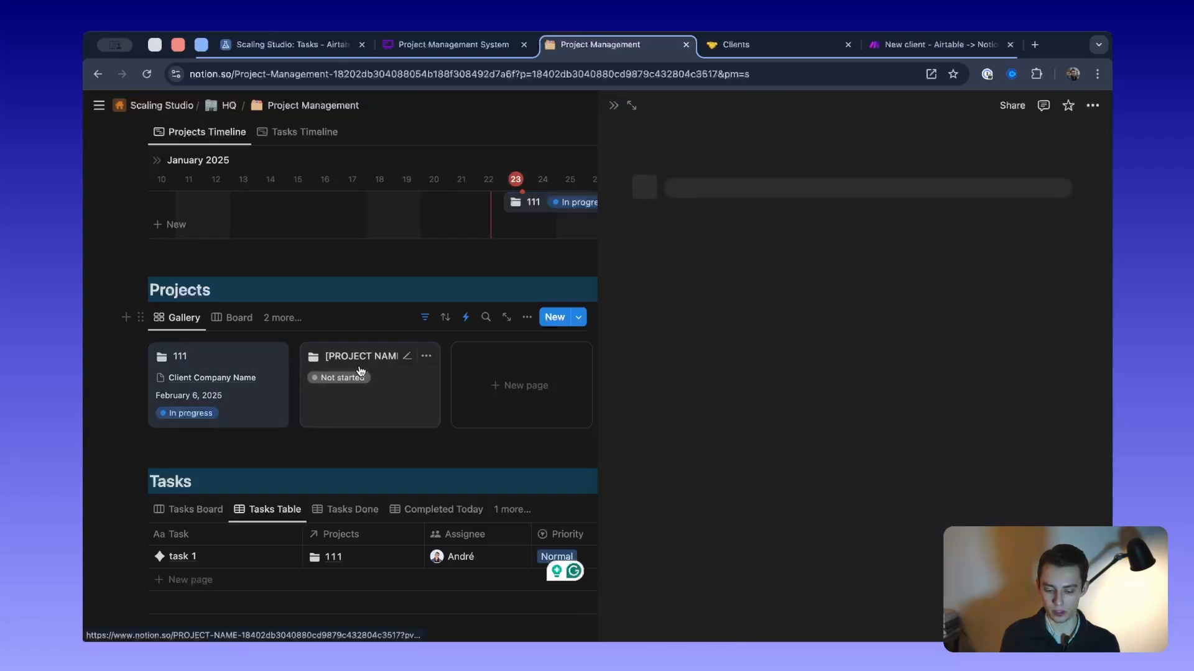
{"action": "left_click", "coordinate": [782, 218]}
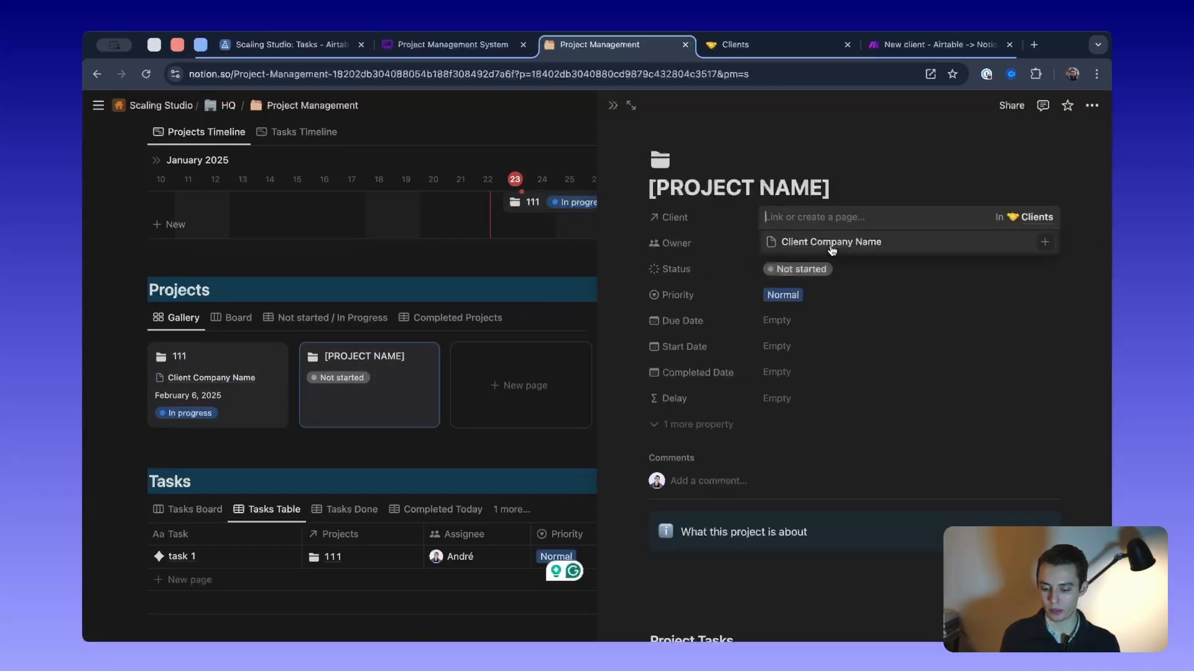
{"action": "left_click", "coordinate": [830, 244]}
{"action": "left_click", "coordinate": [269, 306]}
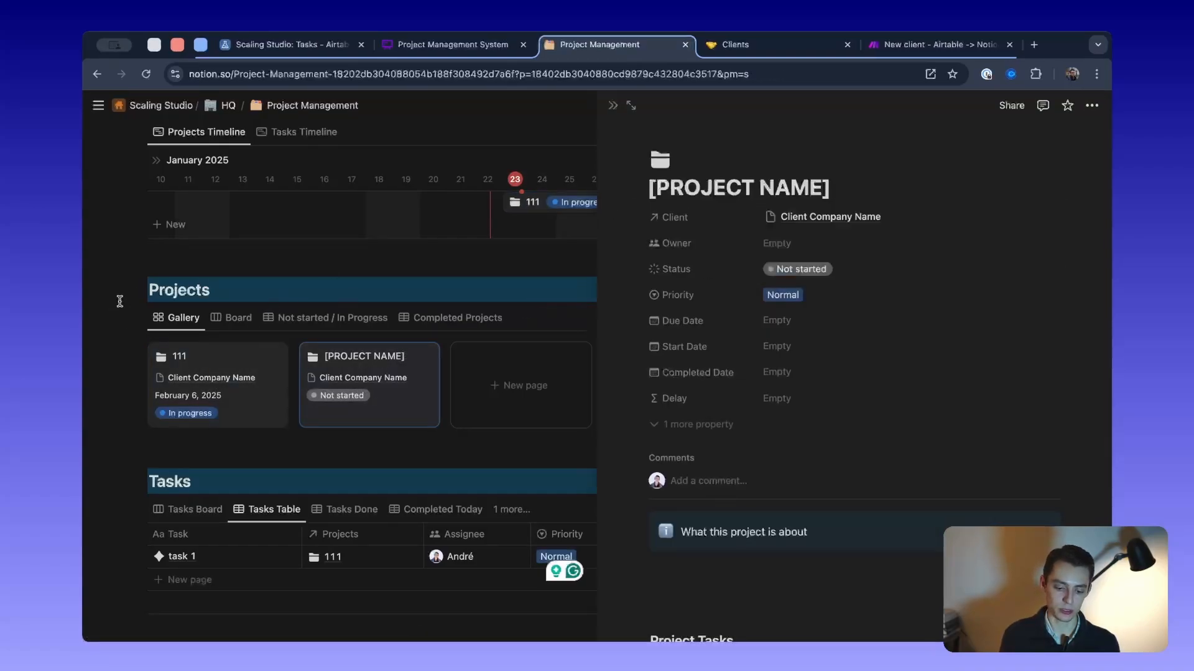
{"action": "left_click", "coordinate": [613, 110]}
Return to the Clients database and review the Client Company Name record with its linked projects
{"action": "left_click", "coordinate": [731, 44]}
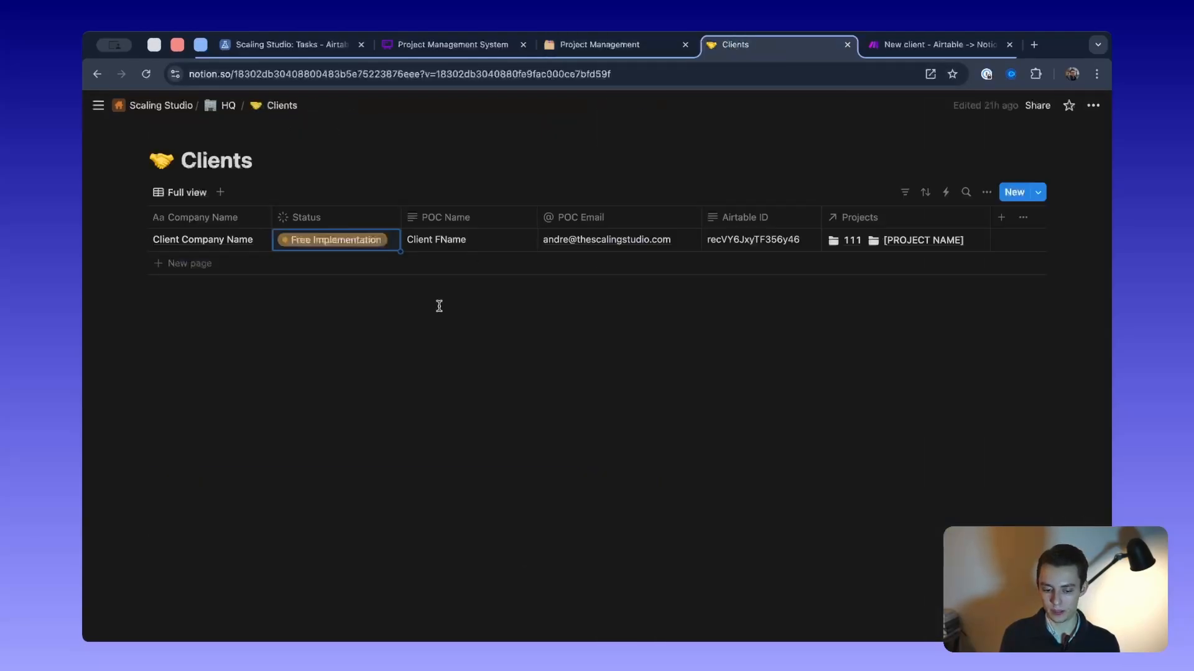
{"action": "left_click_drag", "start_coordinate": [104, 341], "coordinate": [940, 166]}
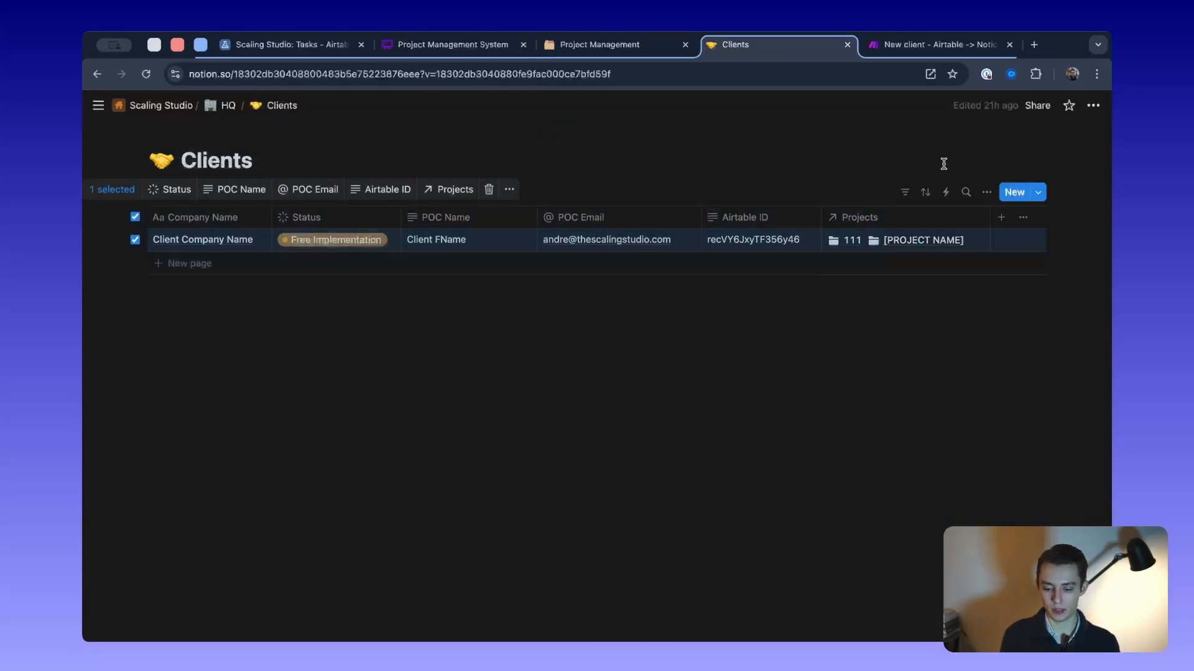
{"action": "left_click", "coordinate": [330, 368]}
{"action": "left_click_drag", "start_coordinate": [156, 306], "coordinate": [628, 240]}
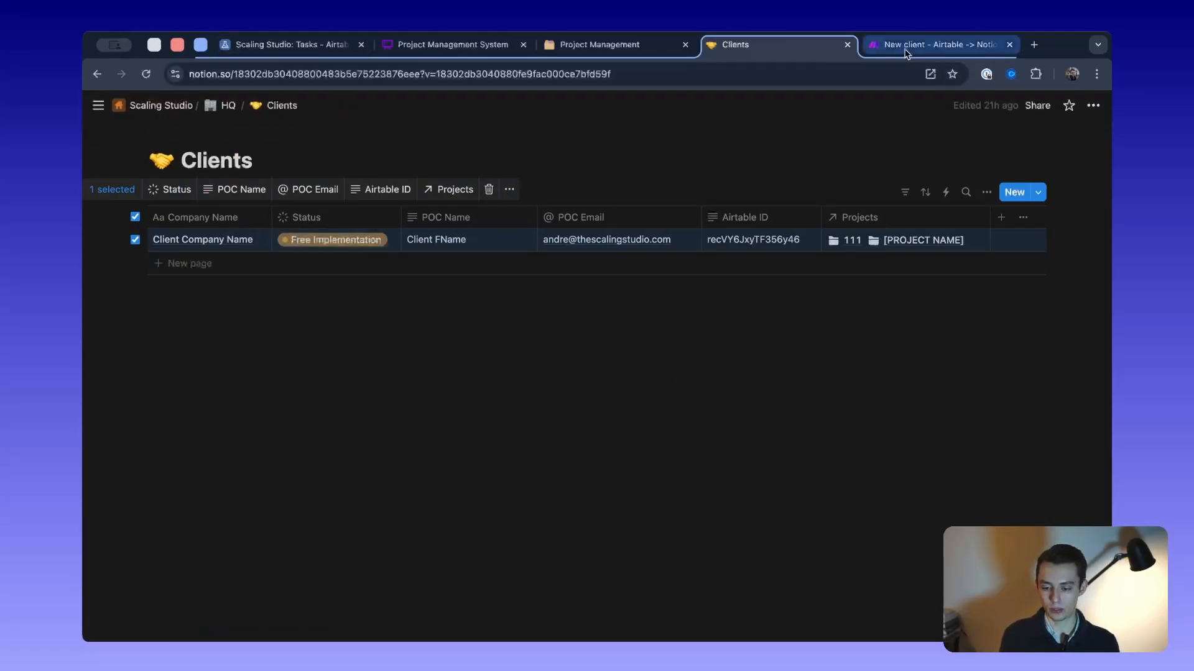
Switch to the New client - Airtable → Notion scenario in Make and view its title and modules
{"action": "left_click", "coordinate": [939, 45]}
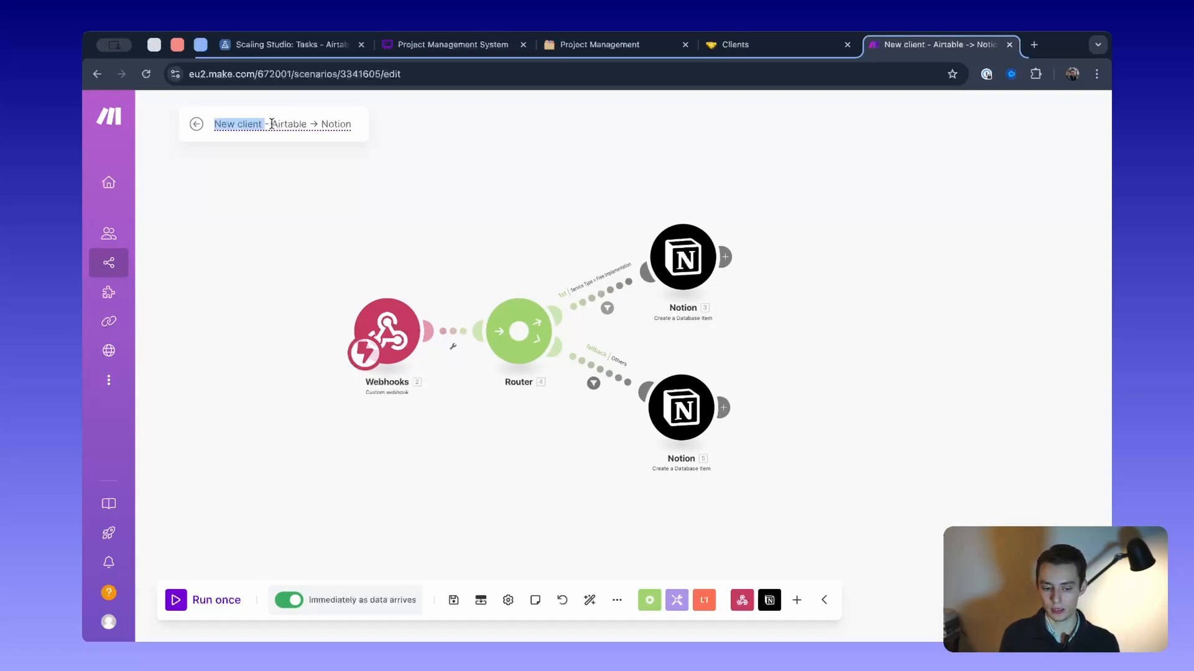
{"action": "left_click_drag", "start_coordinate": [297, 124], "coordinate": [378, 130]}
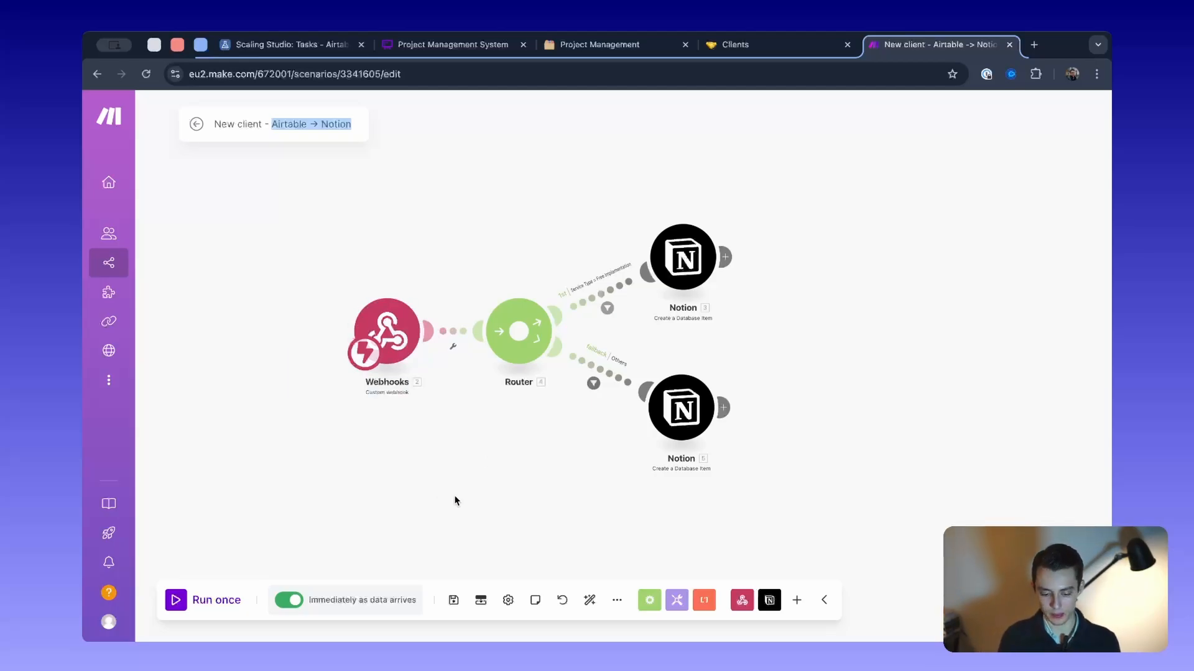
{"action": "left_click_drag", "start_coordinate": [455, 497], "coordinate": [487, 376]}
{"action": "right_click", "coordinate": [487, 376]}
{"action": "left_click", "coordinate": [428, 395]}
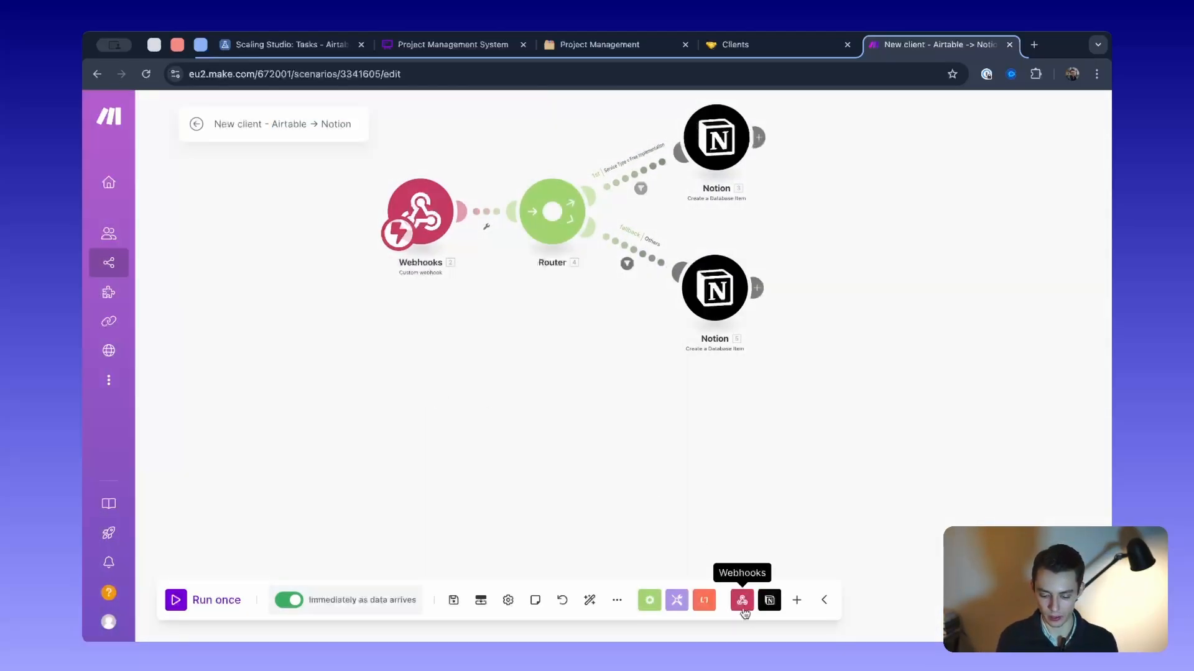
Add a Custom webhook module beneath the existing scenario flow
{"action": "left_click", "coordinate": [743, 602]}
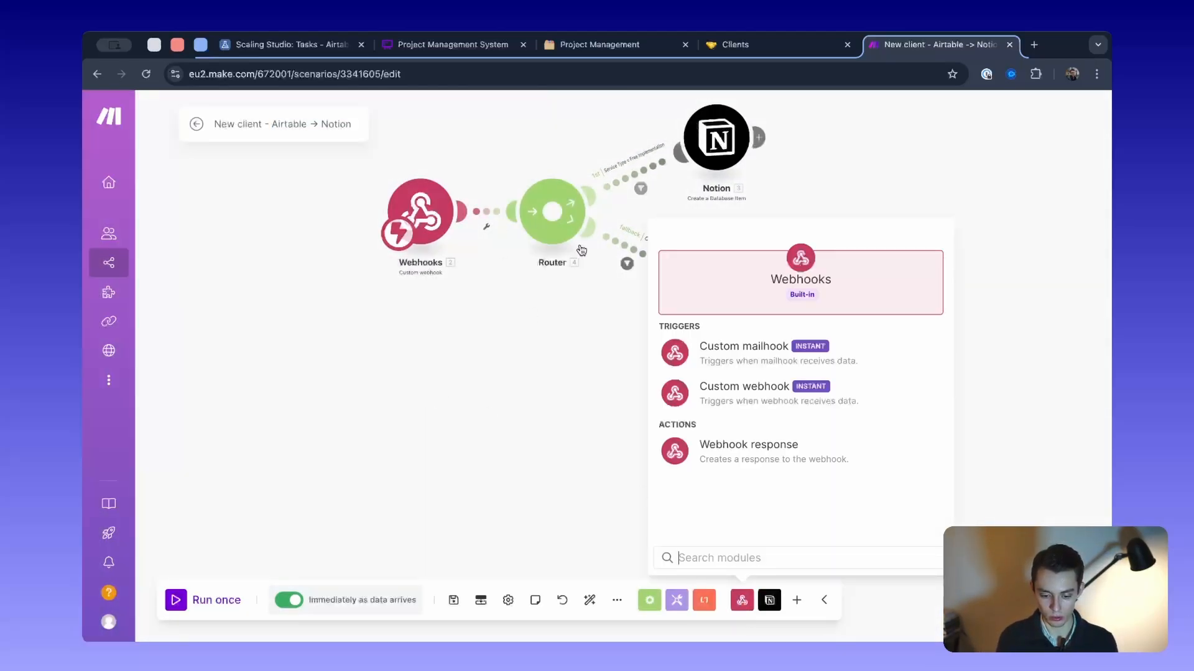
{"action": "left_click", "coordinate": [732, 403]}
{"action": "left_click_drag", "start_coordinate": [732, 403], "coordinate": [419, 454]}
{"action": "scroll", "coordinate": [476, 448], "scroll_direction": "up", "scroll_amount": 2}
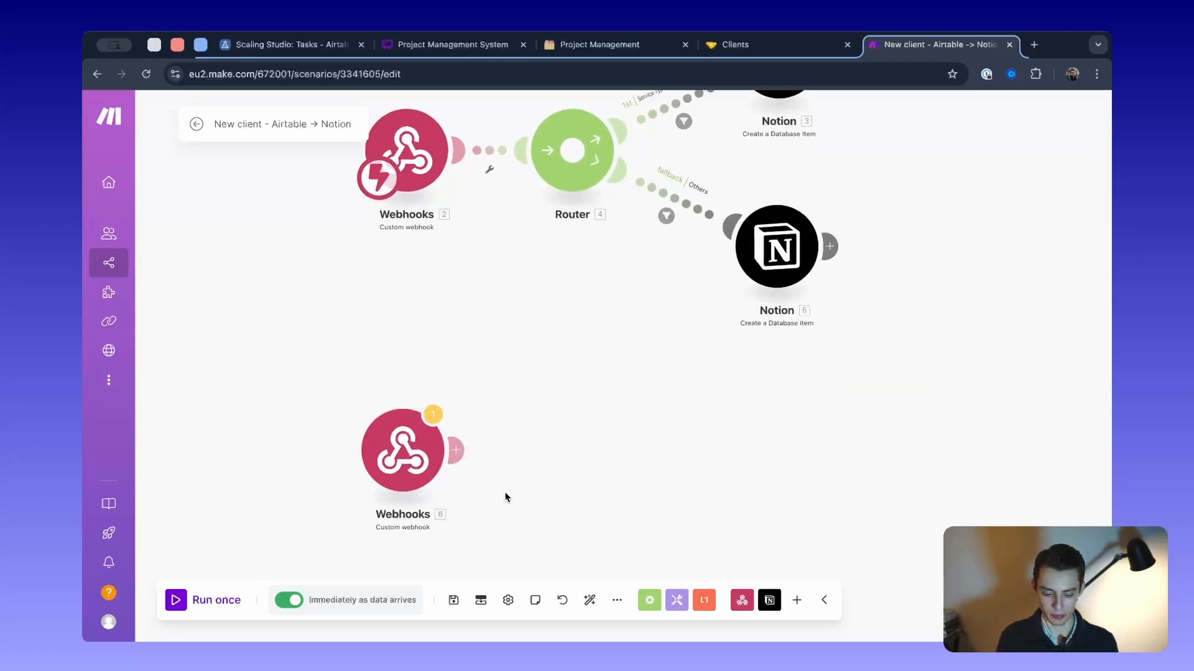
{"action": "left_click_drag", "start_coordinate": [506, 498], "coordinate": [565, 379]}
{"action": "left_click_drag", "start_coordinate": [463, 338], "coordinate": [450, 411]}
{"action": "scroll", "coordinate": [588, 411], "scroll_direction": "up", "scroll_amount": 2}
{"action": "right_click", "coordinate": [587, 409]}
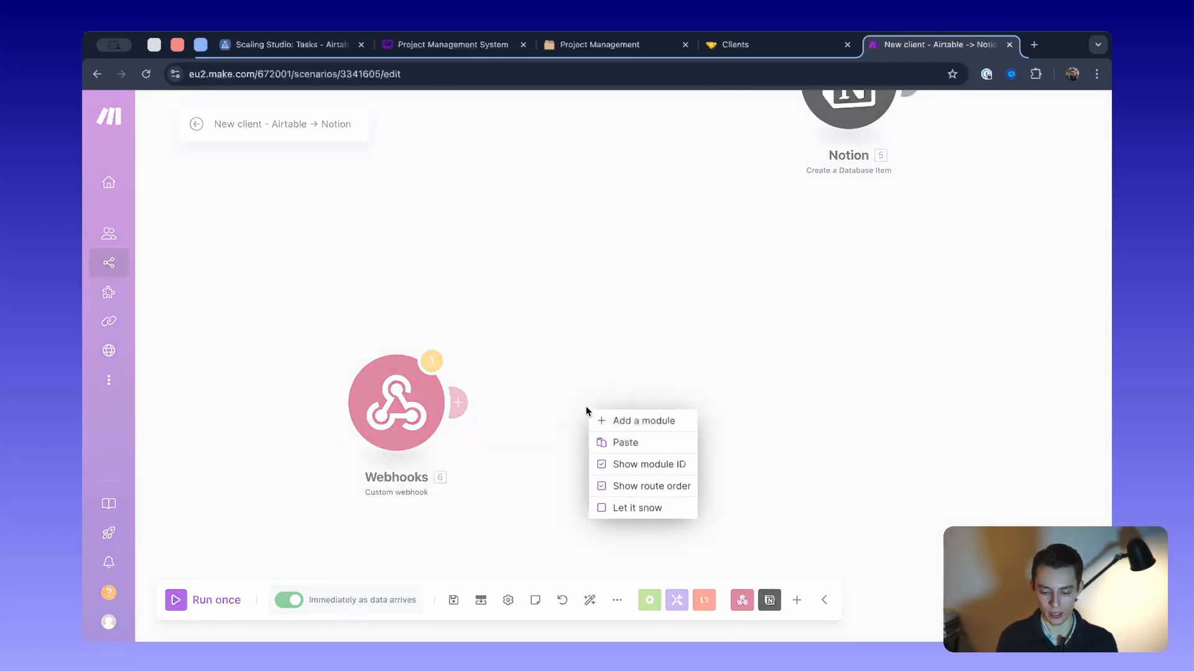
{"action": "left_click", "coordinate": [593, 421]}
{"action": "left_click_drag", "start_coordinate": [575, 410], "coordinate": [712, 405]}
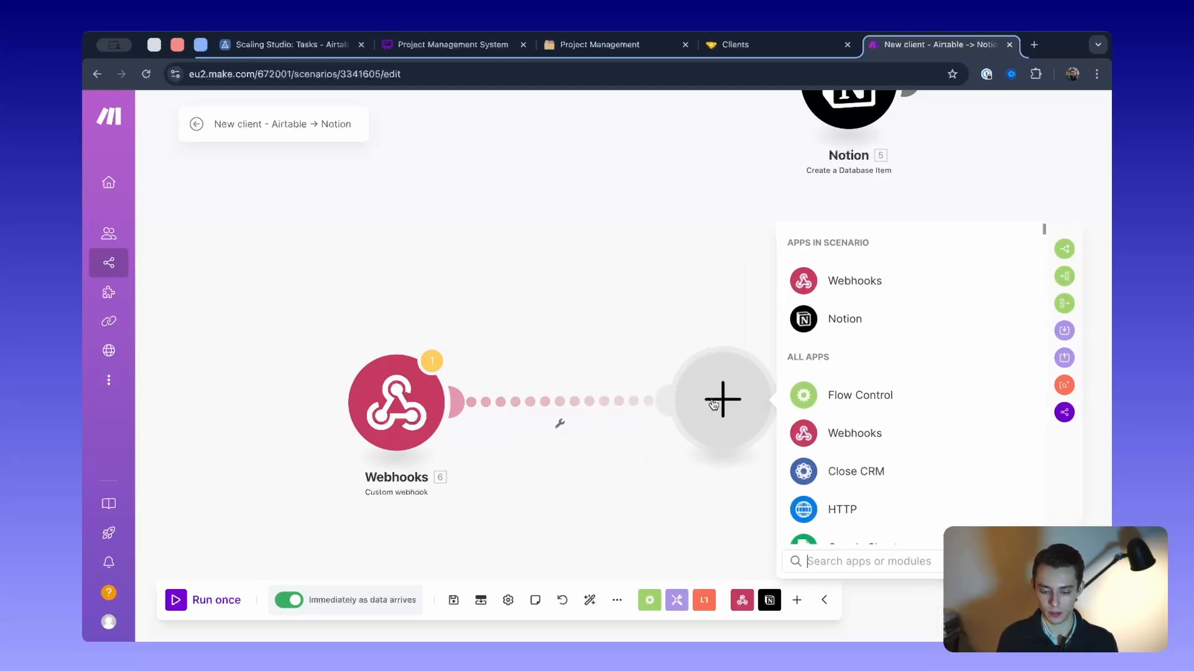
{"action": "right_click", "coordinate": [625, 408]}
{"action": "left_click", "coordinate": [653, 440]}
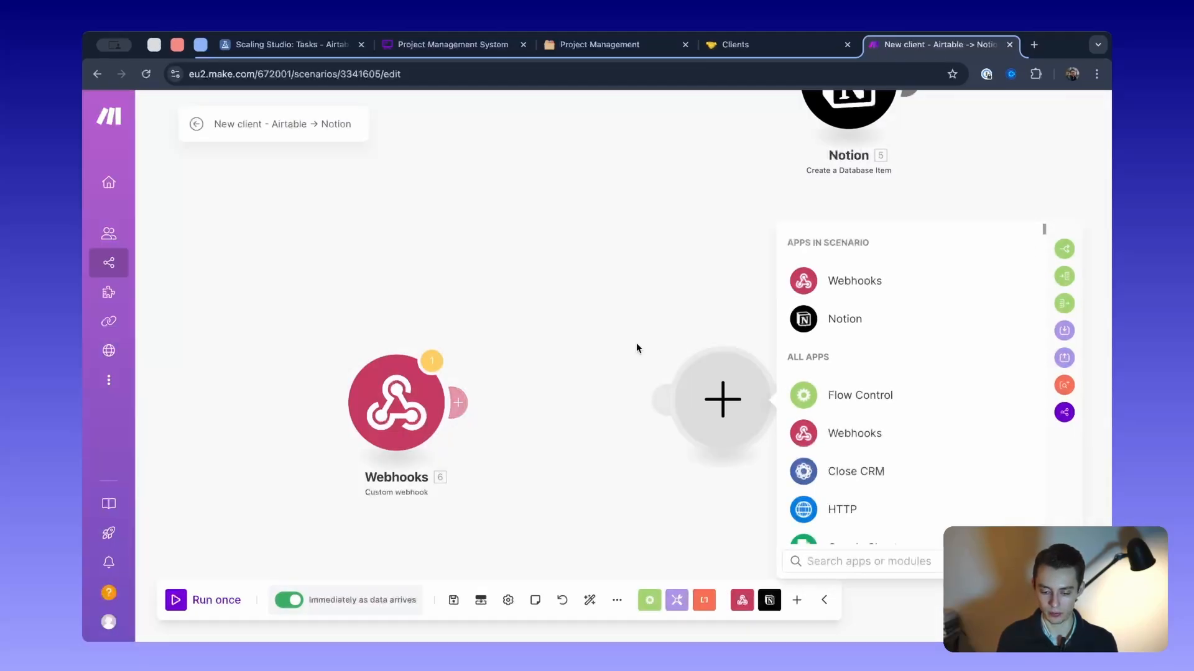
{"action": "scroll", "coordinate": [636, 343], "scroll_direction": "up", "scroll_amount": 3}
{"action": "left_click_drag", "start_coordinate": [636, 342], "coordinate": [432, 191]}
{"action": "left_click_drag", "start_coordinate": [526, 271], "coordinate": [961, 427]}
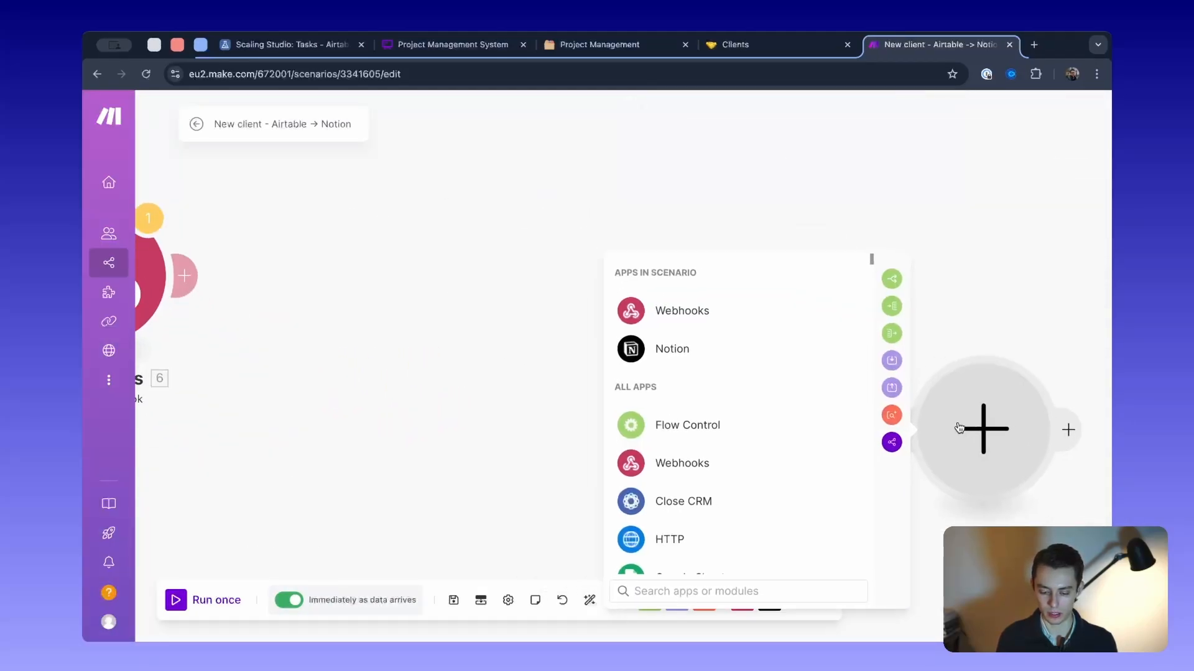
{"action": "left_click", "coordinate": [882, 164]}
{"action": "left_click_drag", "start_coordinate": [934, 242], "coordinate": [715, 165]}
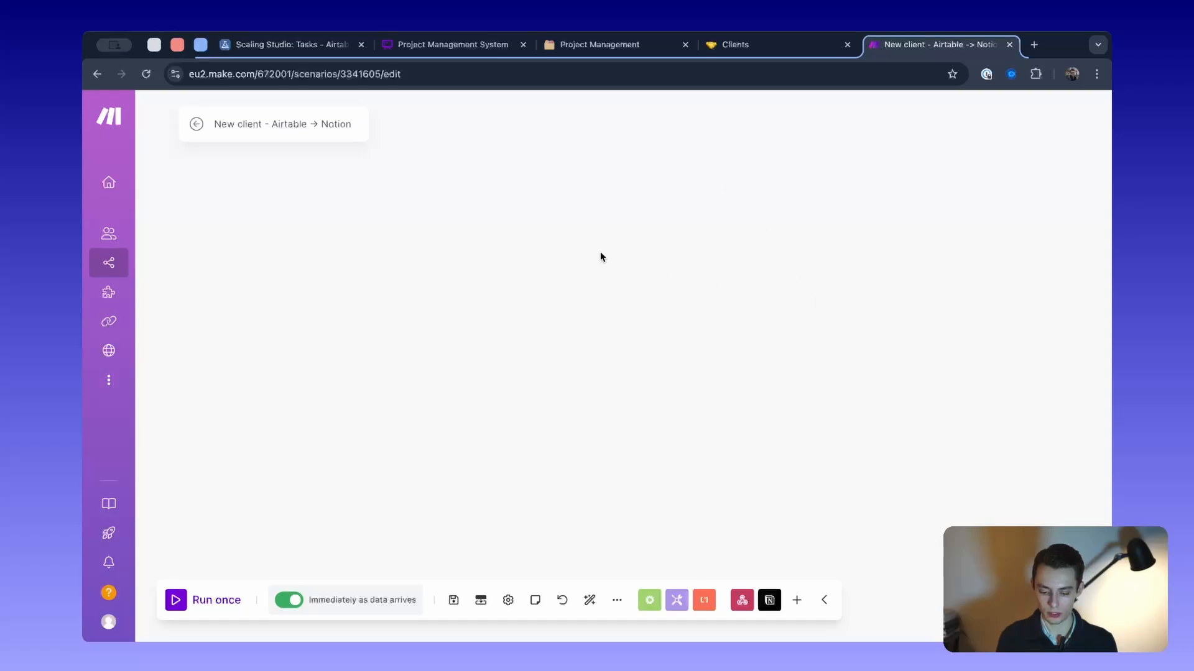
Add a separate Custom webhook module on an empty part of the scenario canvas
{"action": "right_click", "coordinate": [661, 393]}
{"action": "left_click", "coordinate": [704, 419]}
{"action": "right_click", "coordinate": [660, 399]}
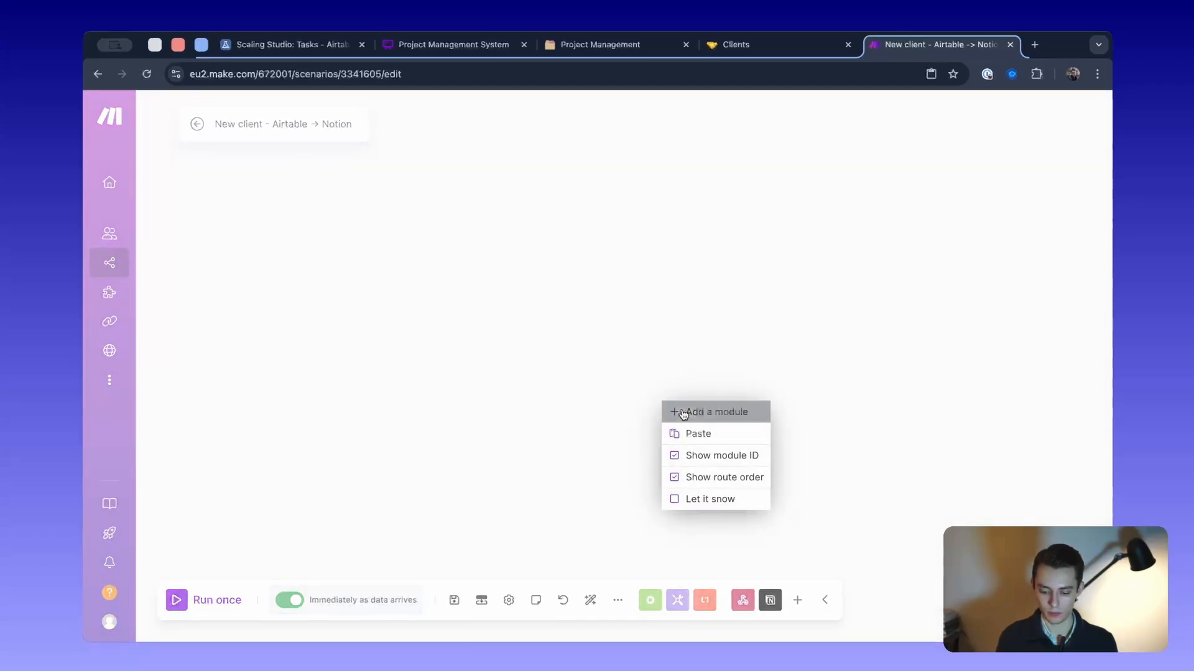
{"action": "left_click", "coordinate": [684, 413]}
{"action": "left_click_drag", "start_coordinate": [646, 291], "coordinate": [598, 223]}
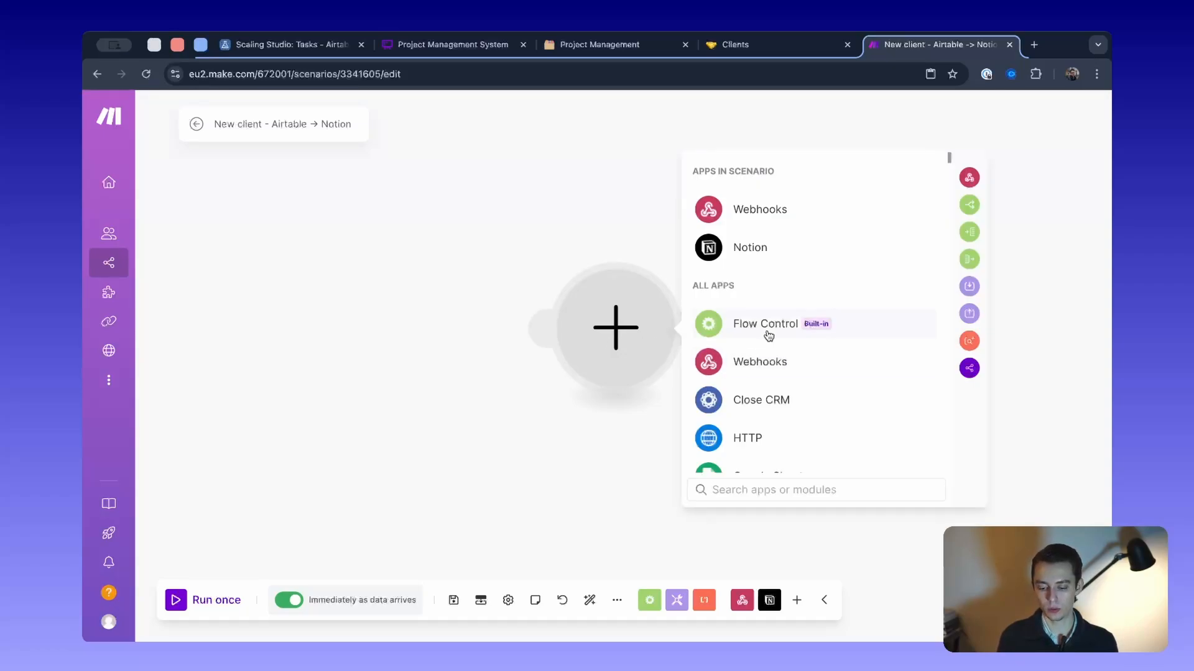
{"action": "left_click", "coordinate": [758, 363]}
{"action": "left_click", "coordinate": [752, 339]}
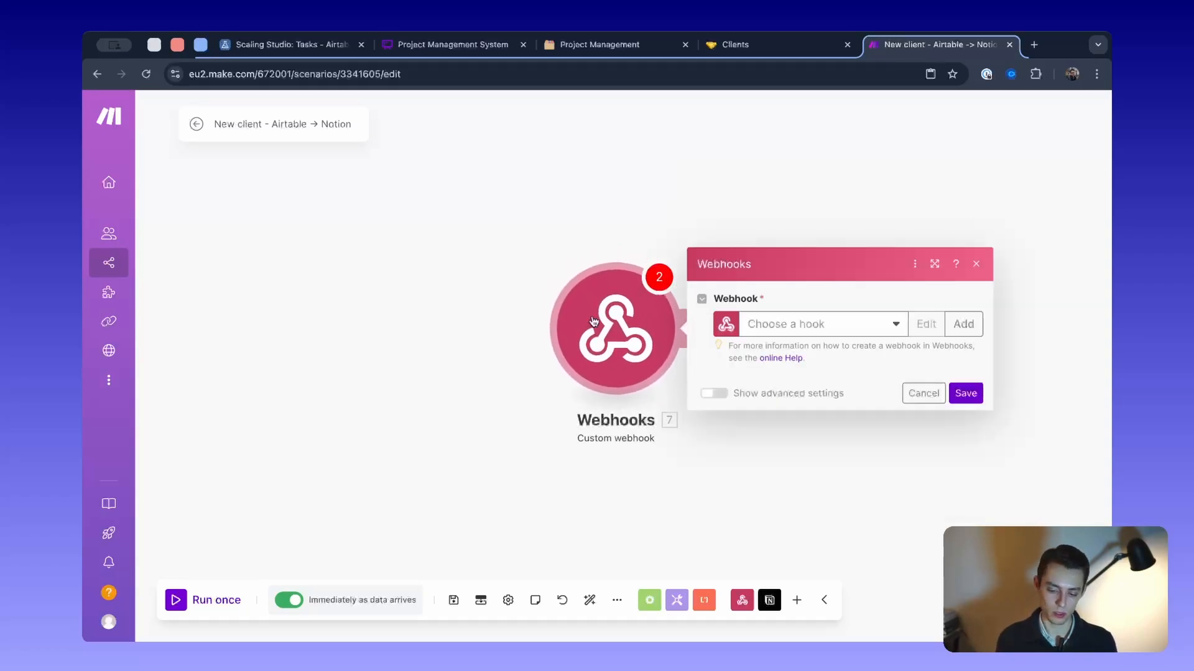
Start a new webhook named "new client in airtable" for the module, and cancel its setup without saving
{"action": "left_click", "coordinate": [963, 324]}
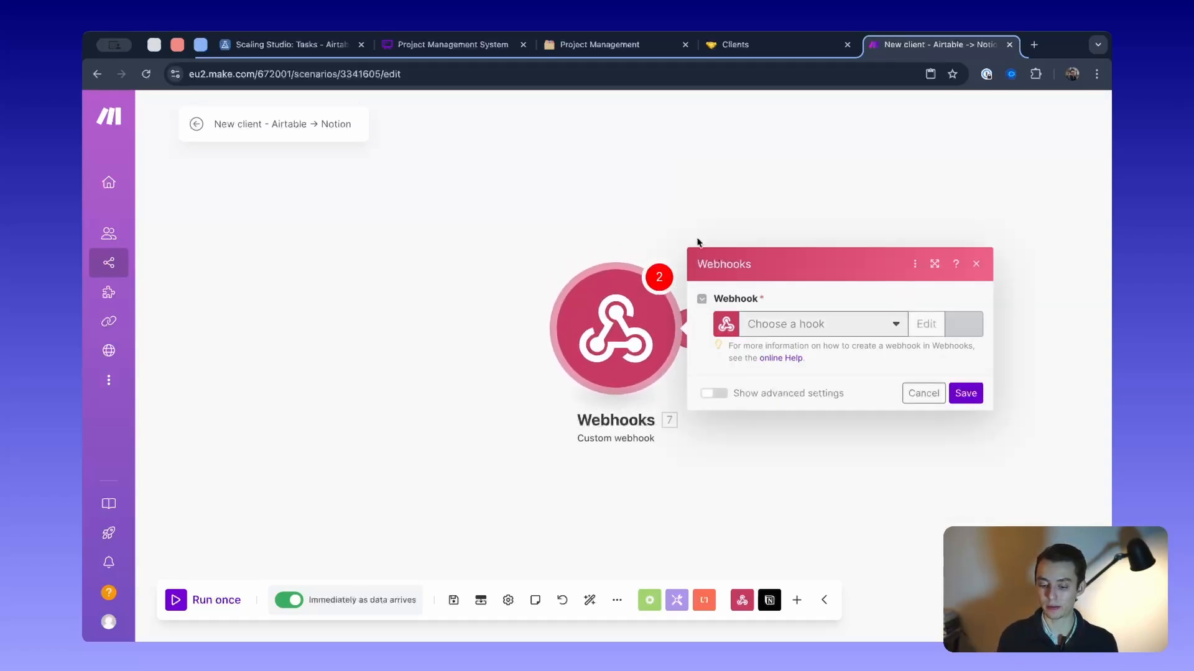
{"action": "triple_click", "coordinate": [707, 262]}
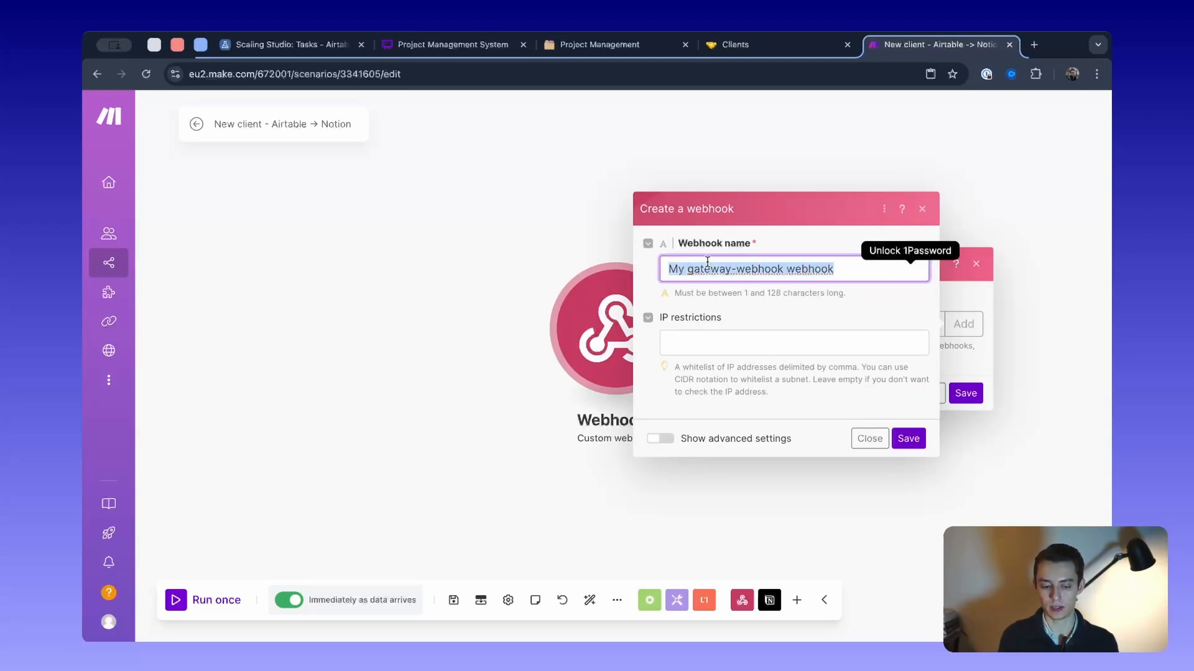
{"action": "type", "text": "new client in airtable"}
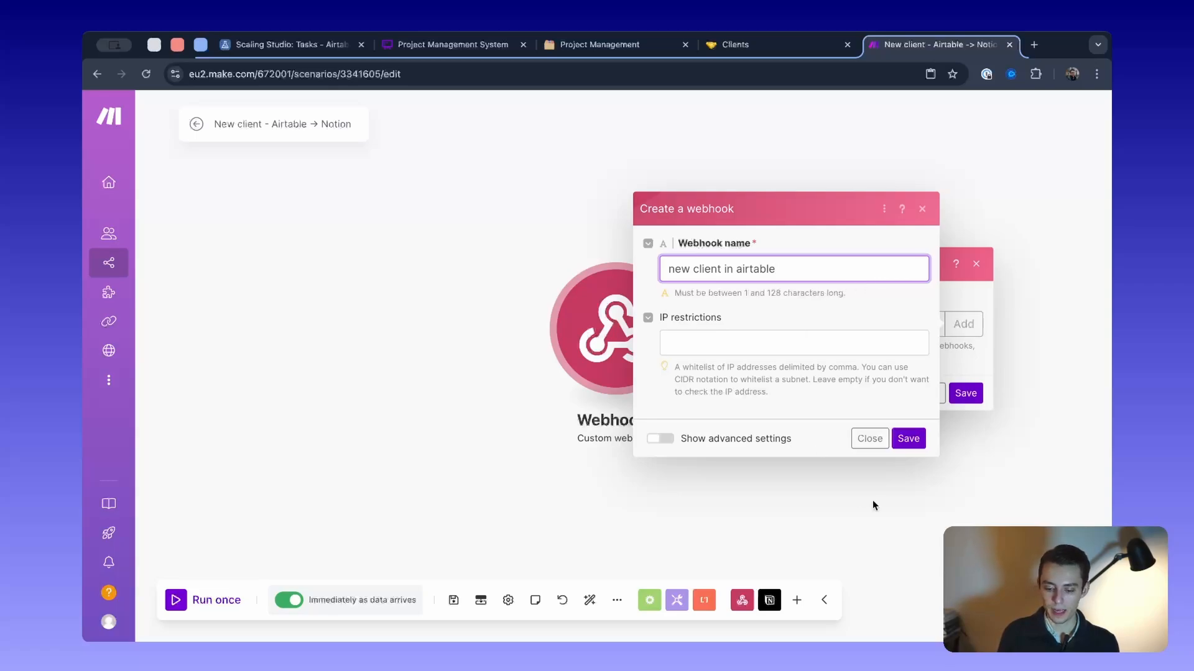
{"action": "left_click", "coordinate": [870, 438]}
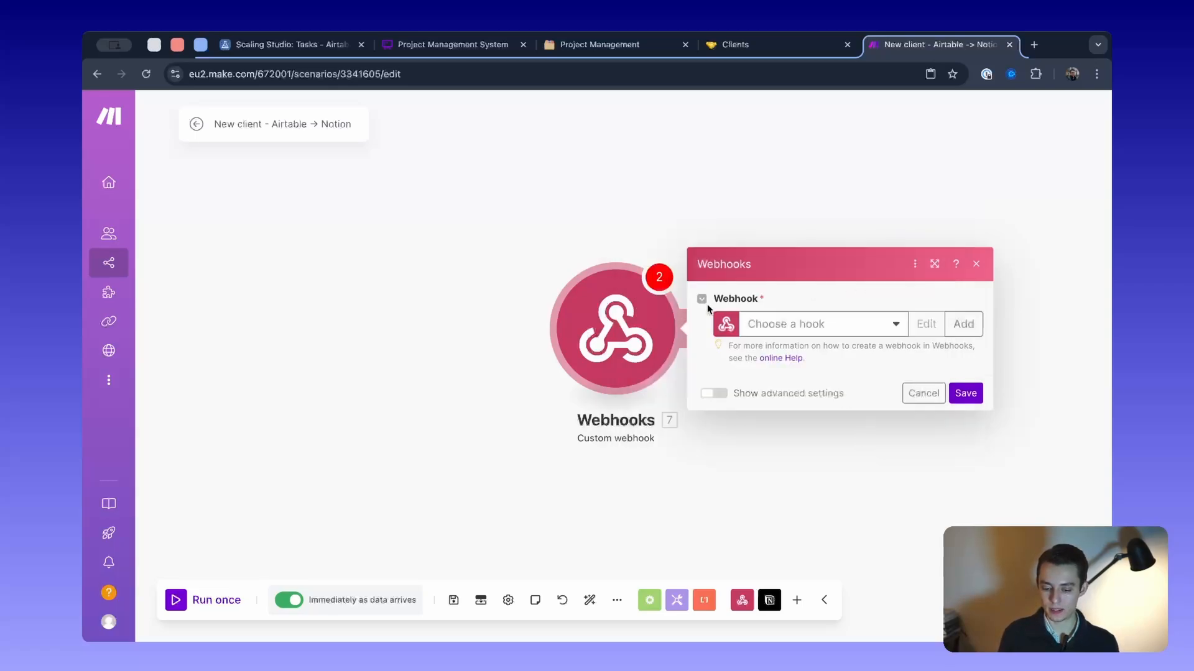
{"action": "left_click", "coordinate": [923, 392]}
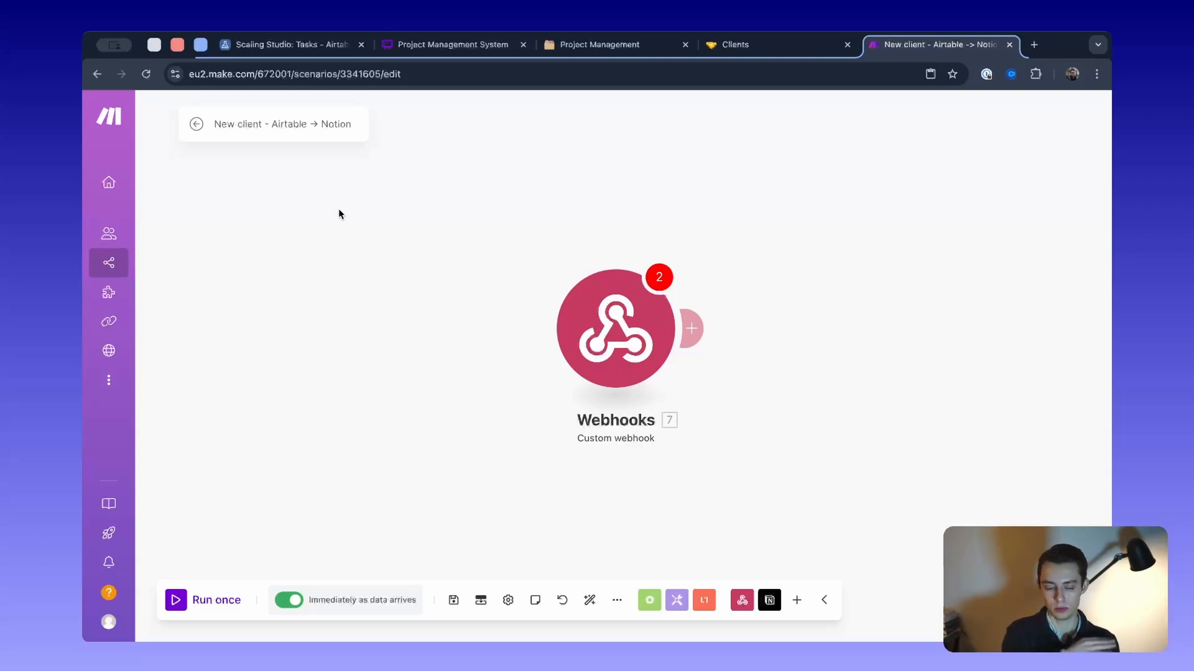
Delete the unconfigured Webhooks module from the scenario canvas
{"action": "left_click_drag", "start_coordinate": [411, 179], "coordinate": [836, 525]}
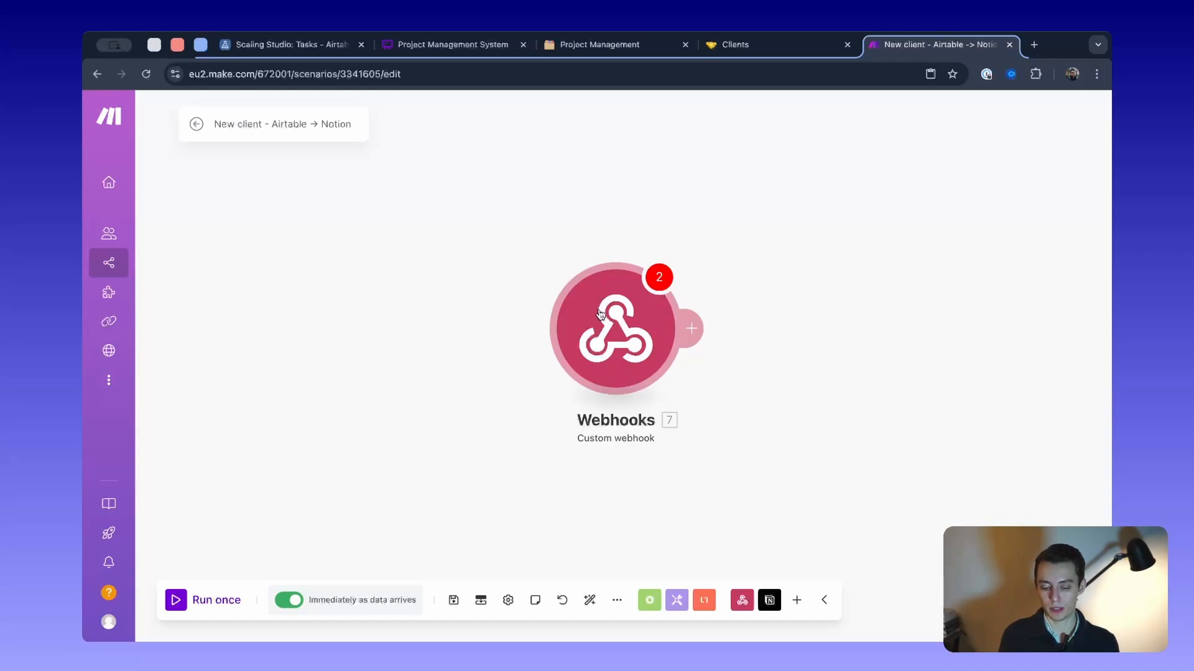
{"action": "left_click", "coordinate": [562, 325]}
{"action": "left_click", "coordinate": [491, 268]}
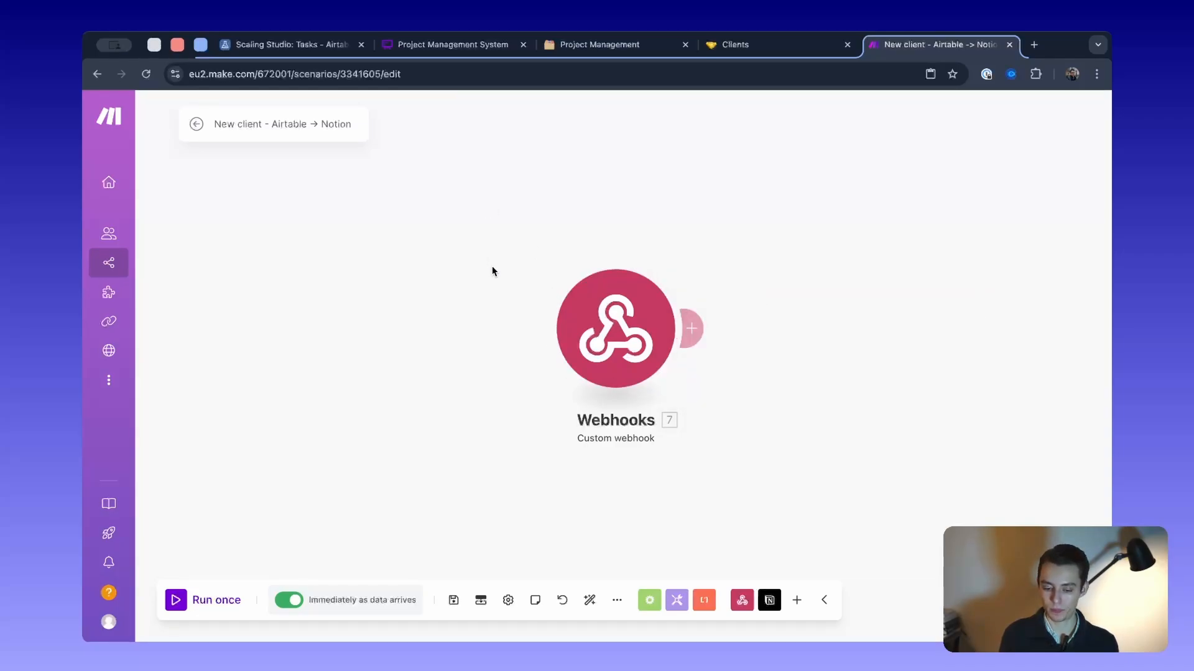
{"action": "left_click_drag", "start_coordinate": [477, 215], "coordinate": [514, 337]}
{"action": "scroll", "coordinate": [627, 371], "scroll_direction": "down", "scroll_amount": 10}
{"action": "key", "text": "BackSpace"}
Examine the scenario flow from the Webhooks trigger through the Router to the two Notion modules
{"action": "scroll", "coordinate": [561, 302], "scroll_direction": "up", "scroll_amount": 10}
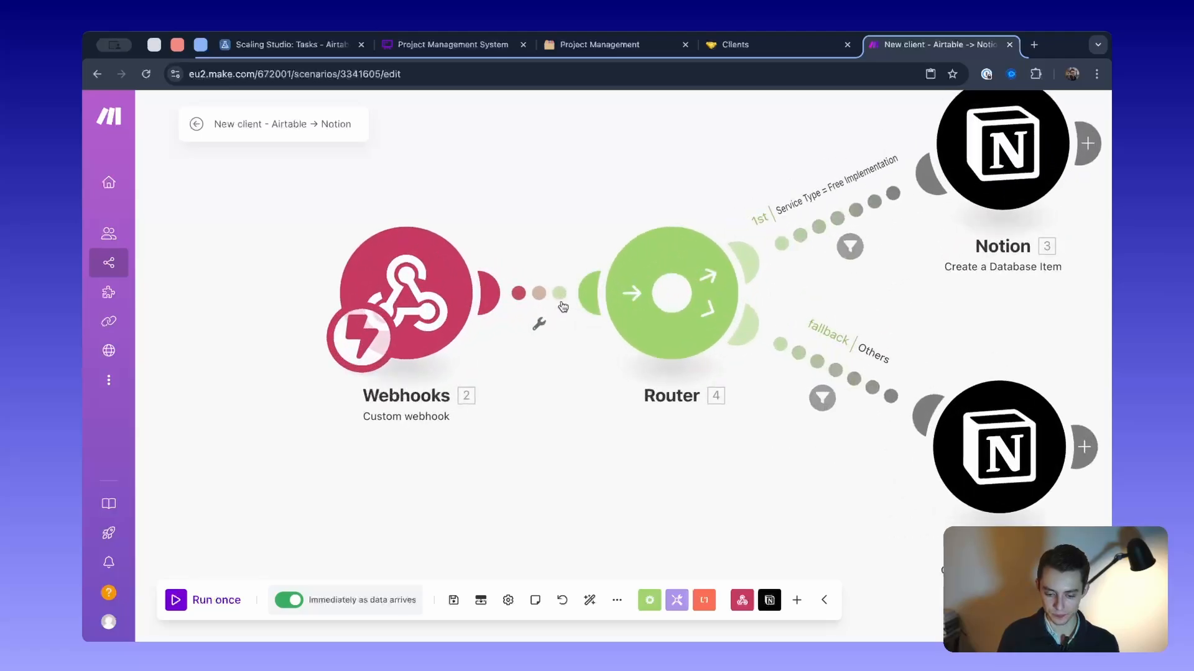
{"action": "scroll", "coordinate": [544, 230], "scroll_direction": "down", "scroll_amount": 1}
{"action": "scroll", "coordinate": [442, 272], "scroll_direction": "down", "scroll_amount": 2}
{"action": "left_click_drag", "start_coordinate": [258, 242], "coordinate": [292, 113]}
{"action": "left_click_drag", "start_coordinate": [379, 228], "coordinate": [494, 479]}
{"action": "left_click", "coordinate": [494, 483]}
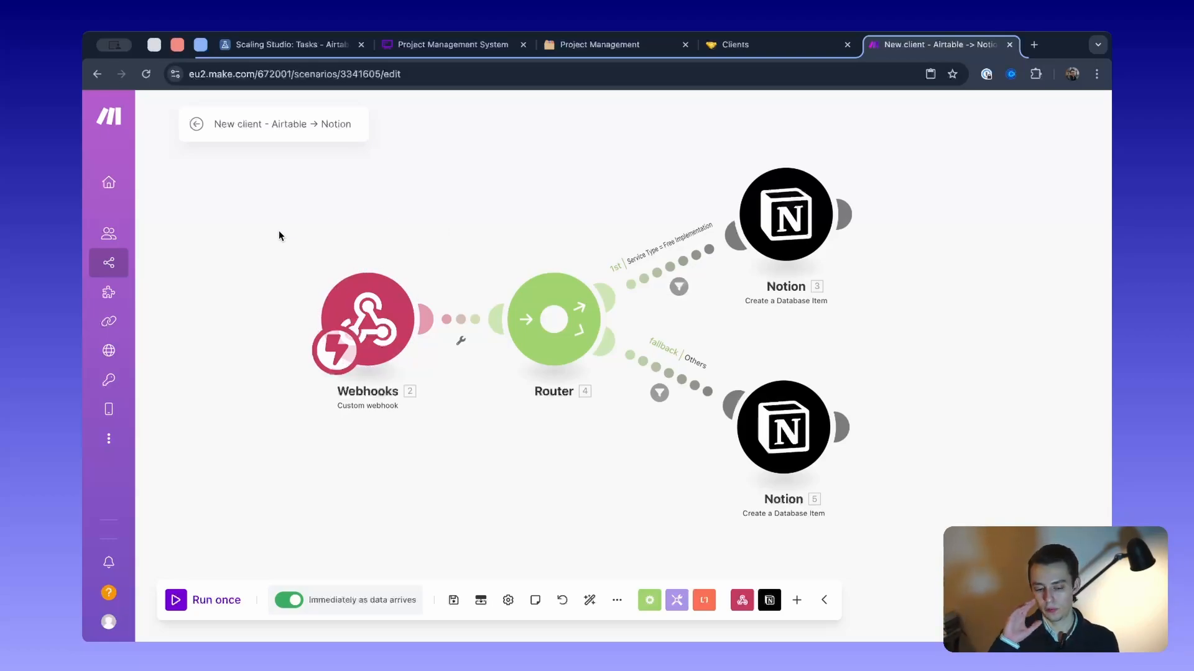
{"action": "left_click_drag", "start_coordinate": [308, 241], "coordinate": [473, 495]}
{"action": "left_click_drag", "start_coordinate": [561, 222], "coordinate": [391, 222]}
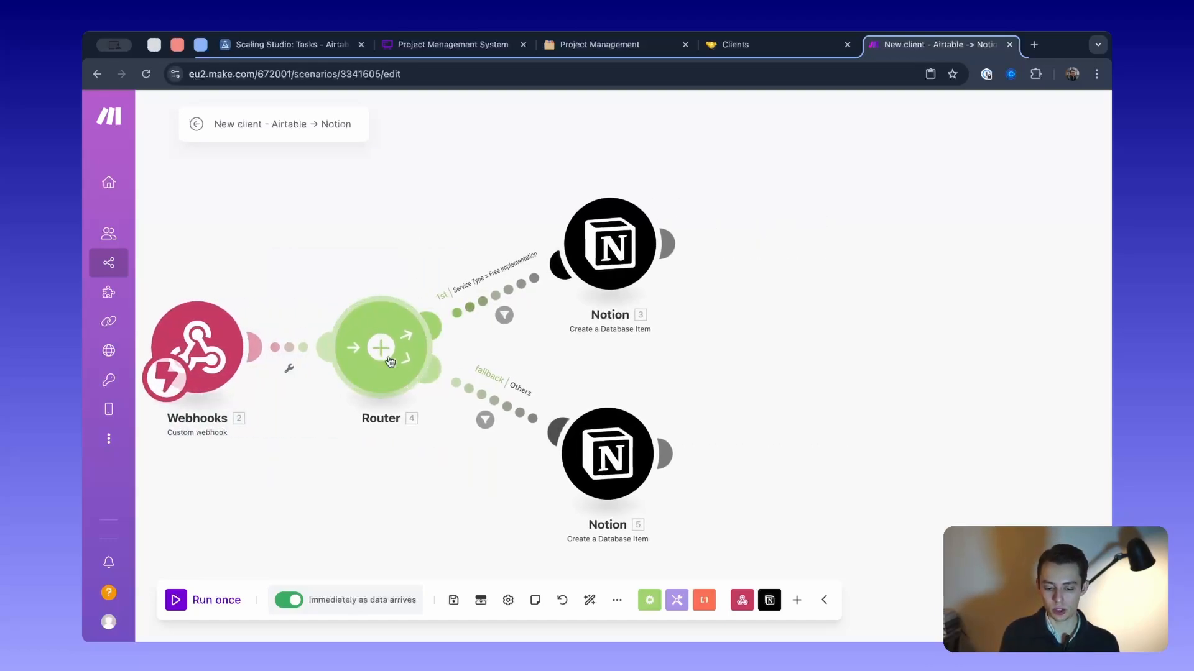
Review the Service Type = Free Implementation filter on the Router's first route and close it
{"action": "left_click", "coordinate": [504, 315]}
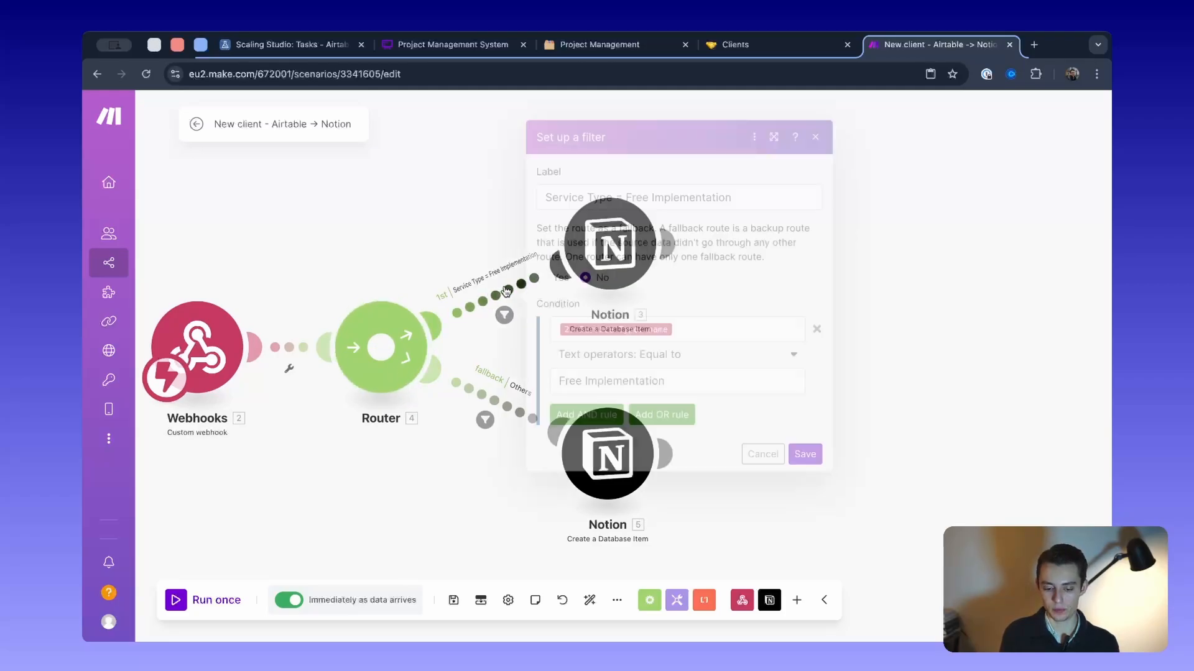
{"action": "left_click_drag", "start_coordinate": [701, 383], "coordinate": [485, 390]}
{"action": "left_click", "coordinate": [442, 196]}
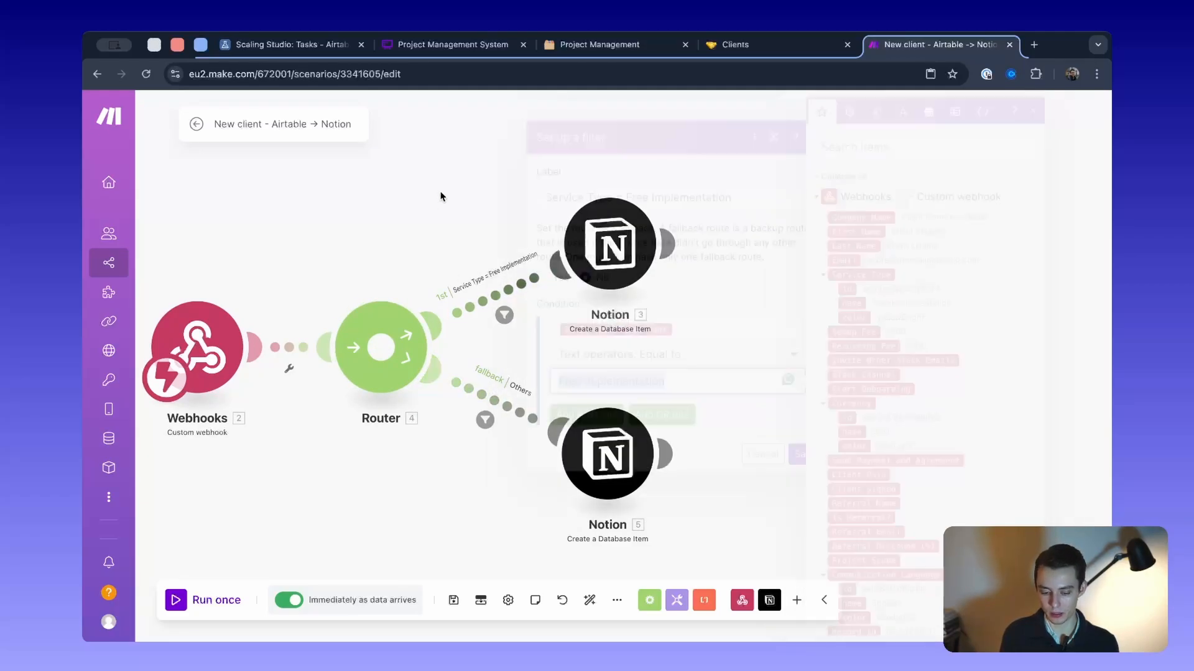
Review the filter conditions of the Router's fallback route named Others and close the filter
{"action": "left_click", "coordinate": [526, 422]}
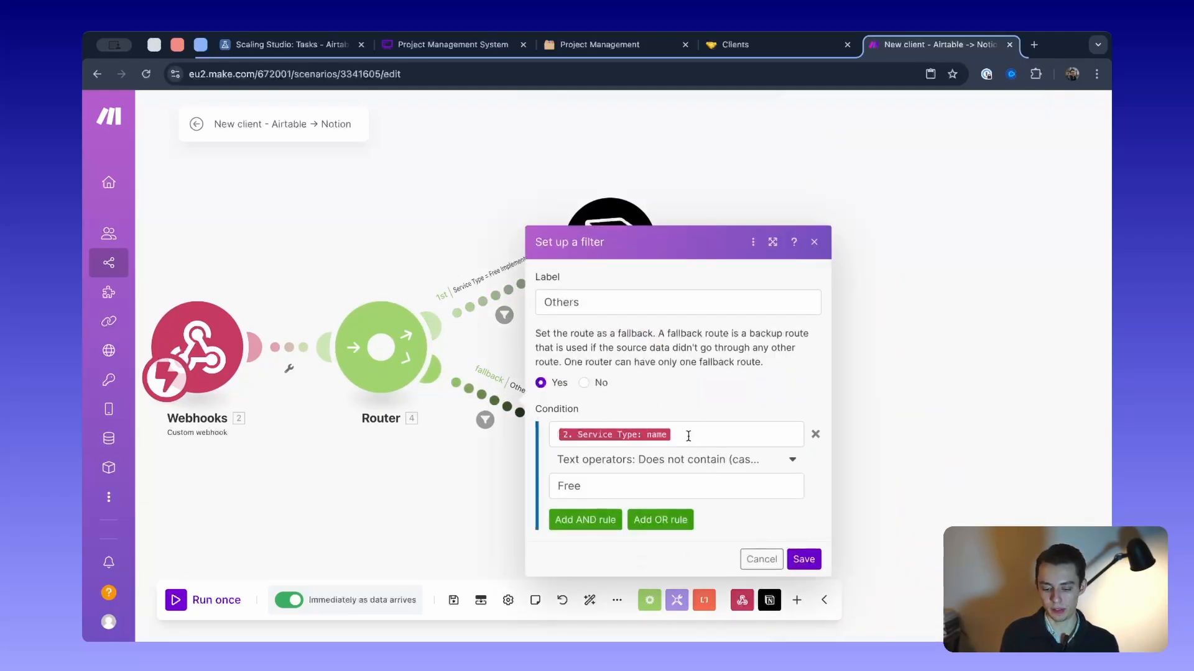
{"action": "key", "text": "Escape"}
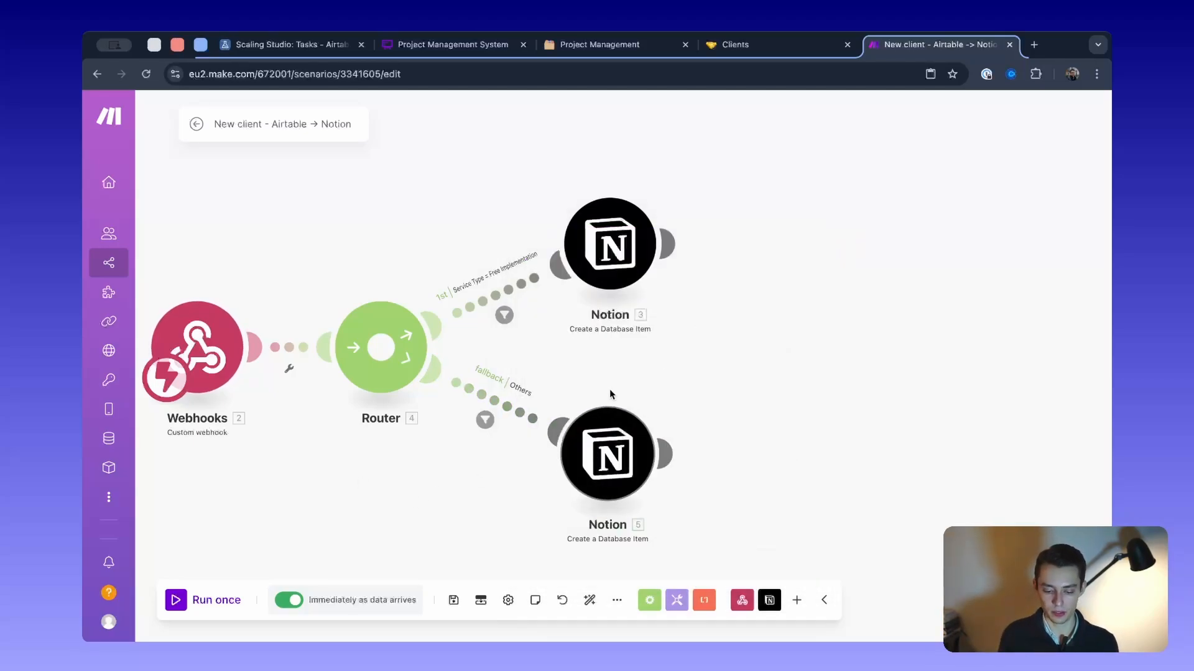
{"action": "scroll", "coordinate": [561, 353], "scroll_direction": "down", "scroll_amount": 2}
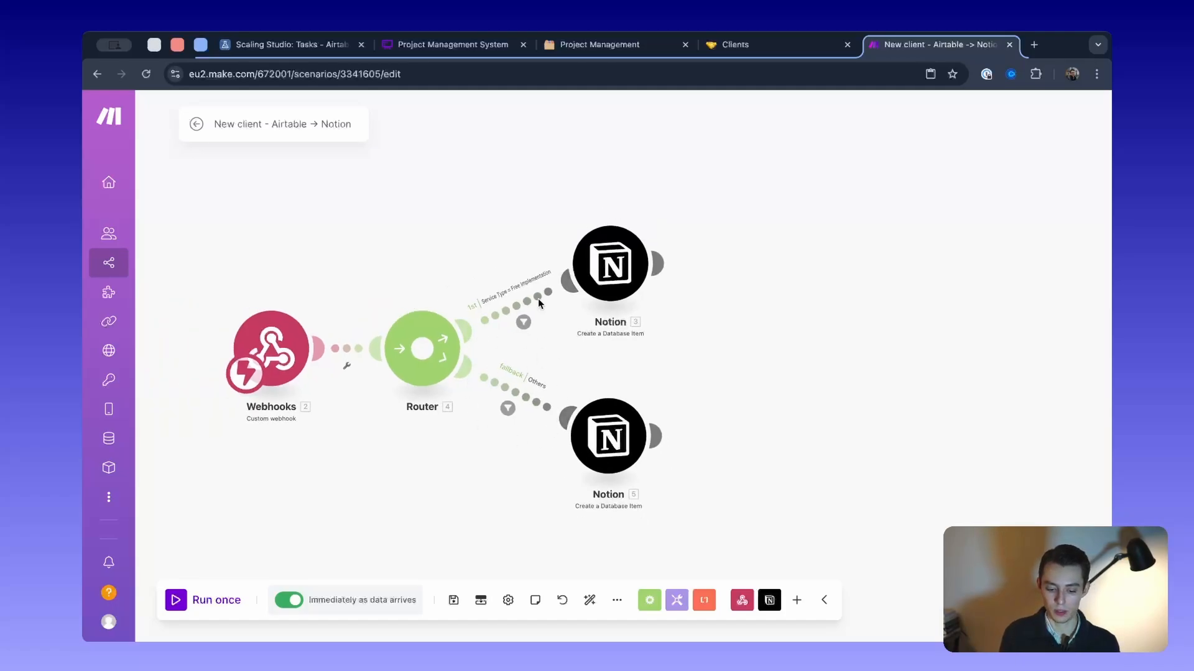
{"action": "left_click_drag", "start_coordinate": [627, 347], "coordinate": [582, 349]}
{"action": "scroll", "coordinate": [519, 354], "scroll_direction": "up", "scroll_amount": 1}
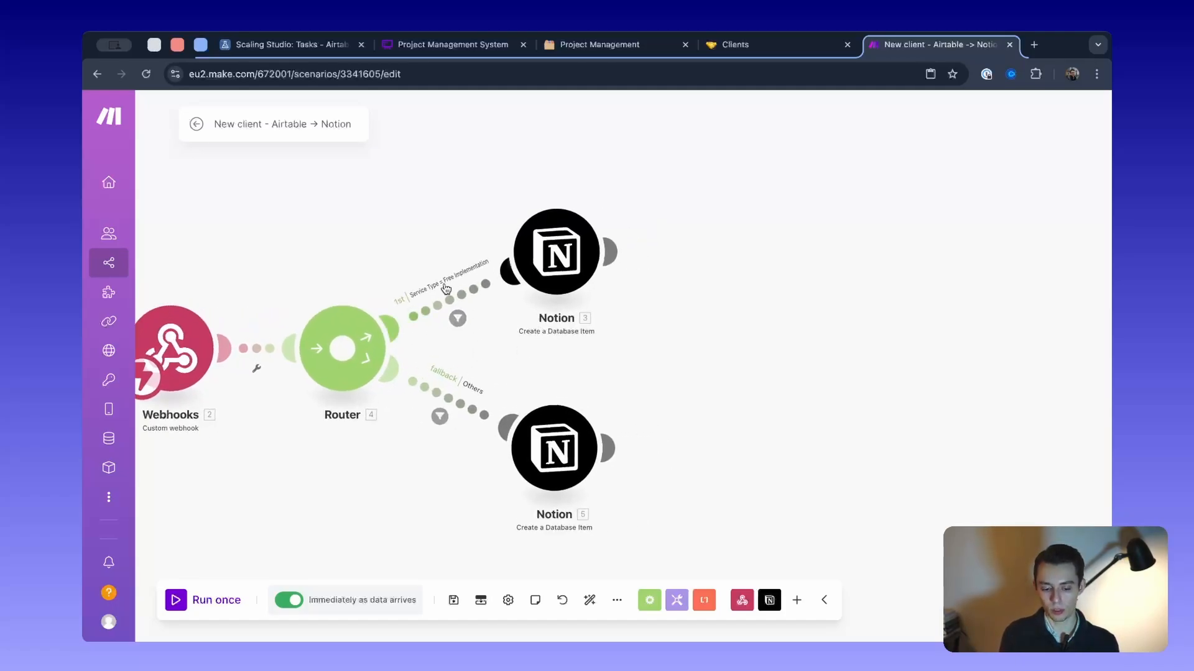
Open the Free Implementation route's Notion module and locate its database ID in the Clients page URL in Notion
{"action": "left_click", "coordinate": [556, 261]}
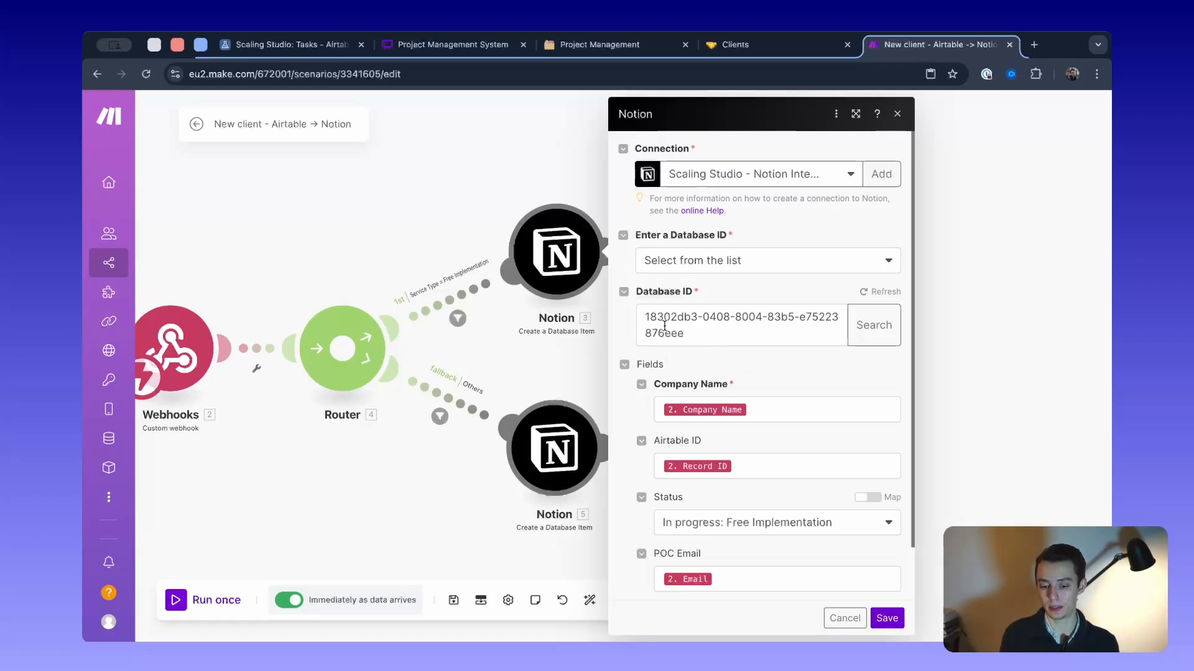
{"action": "key", "text": "ctrl+shift+Tab"}
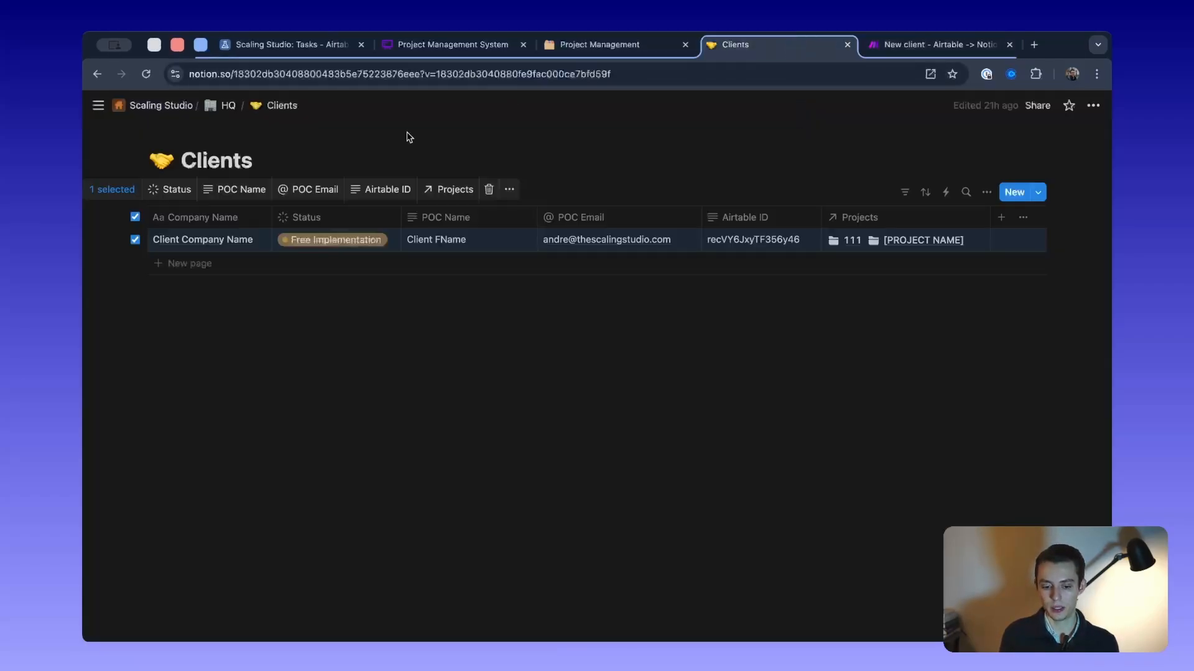
{"action": "left_click_drag", "start_coordinate": [610, 74], "coordinate": [463, 75]}
{"action": "left_click", "coordinate": [374, 79]}
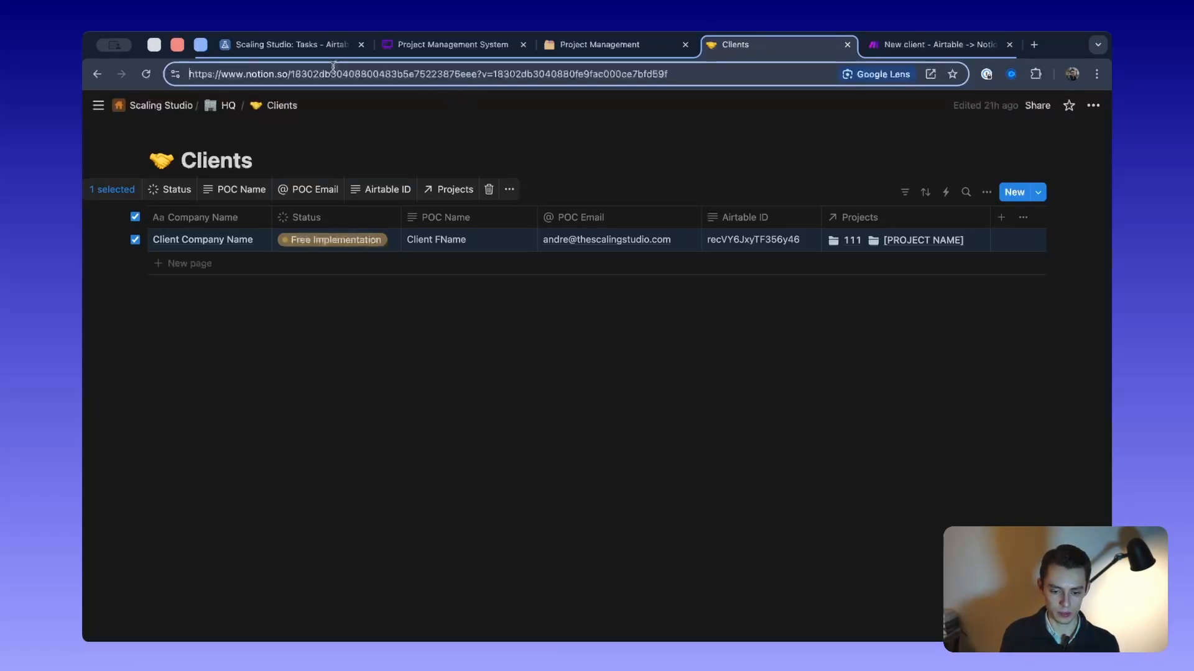
{"action": "left_click_drag", "start_coordinate": [477, 74], "coordinate": [341, 74]}
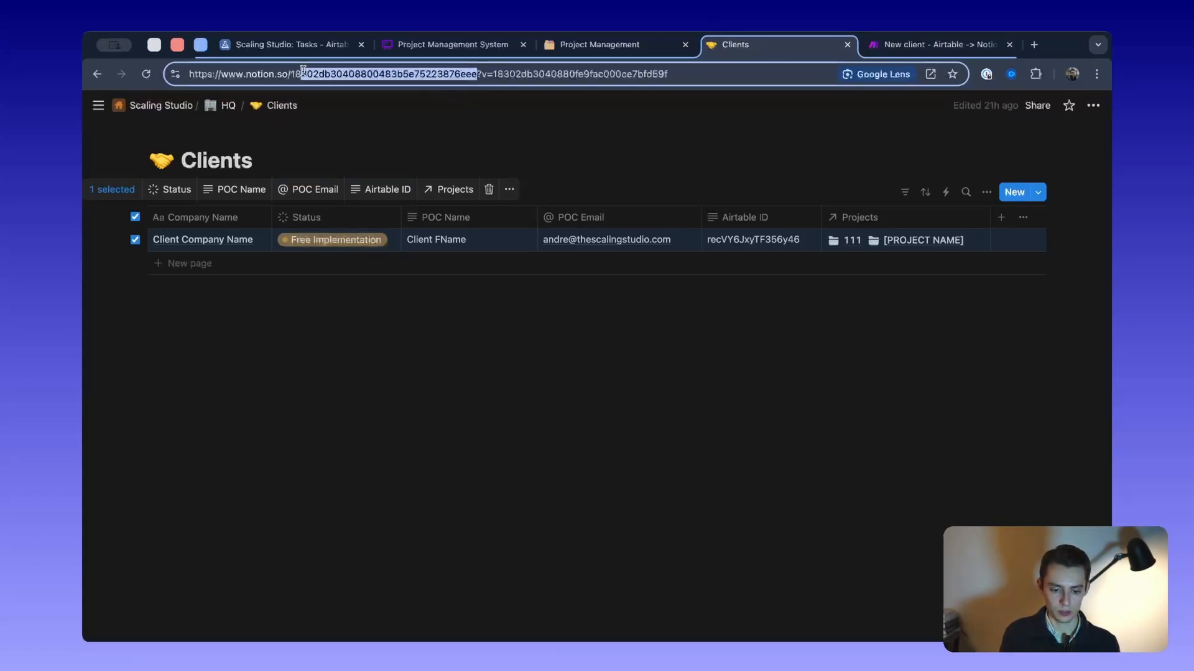
{"action": "left_click", "coordinate": [637, 41]}
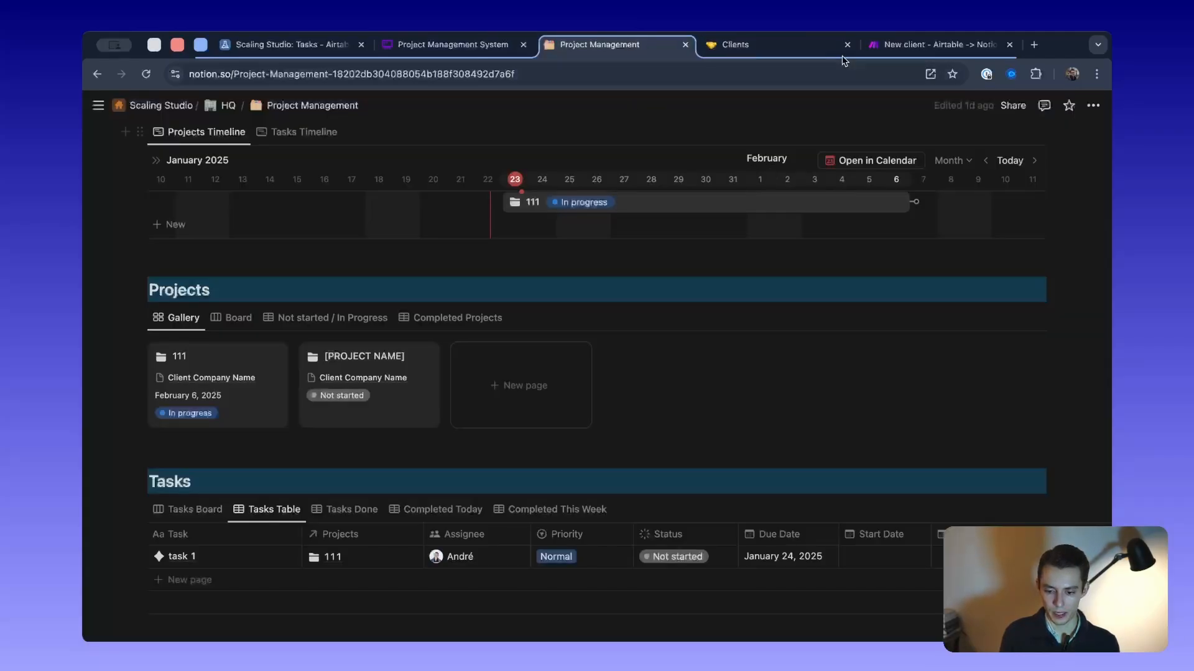
Back in Make, clear the Notion module's Company Name and Airtable ID mappings and map the webhook's Company Name to Company Name
{"action": "left_click", "coordinate": [897, 48]}
{"action": "scroll", "coordinate": [726, 354], "scroll_direction": "down", "scroll_amount": 1}
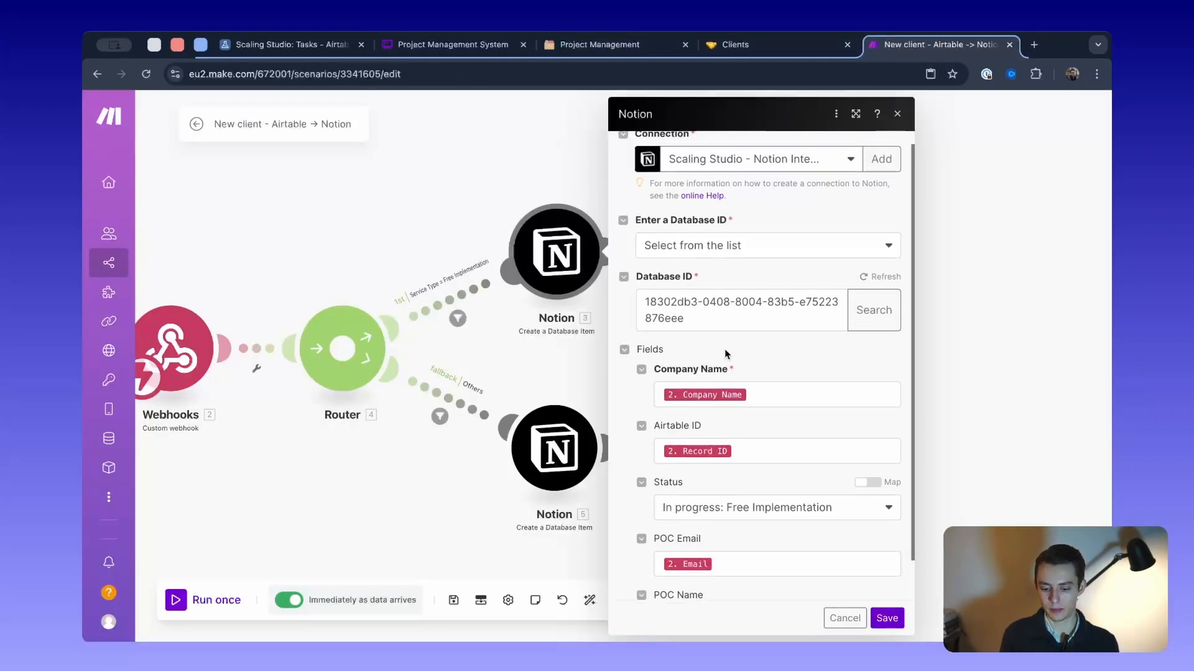
{"action": "left_click", "coordinate": [787, 391]}
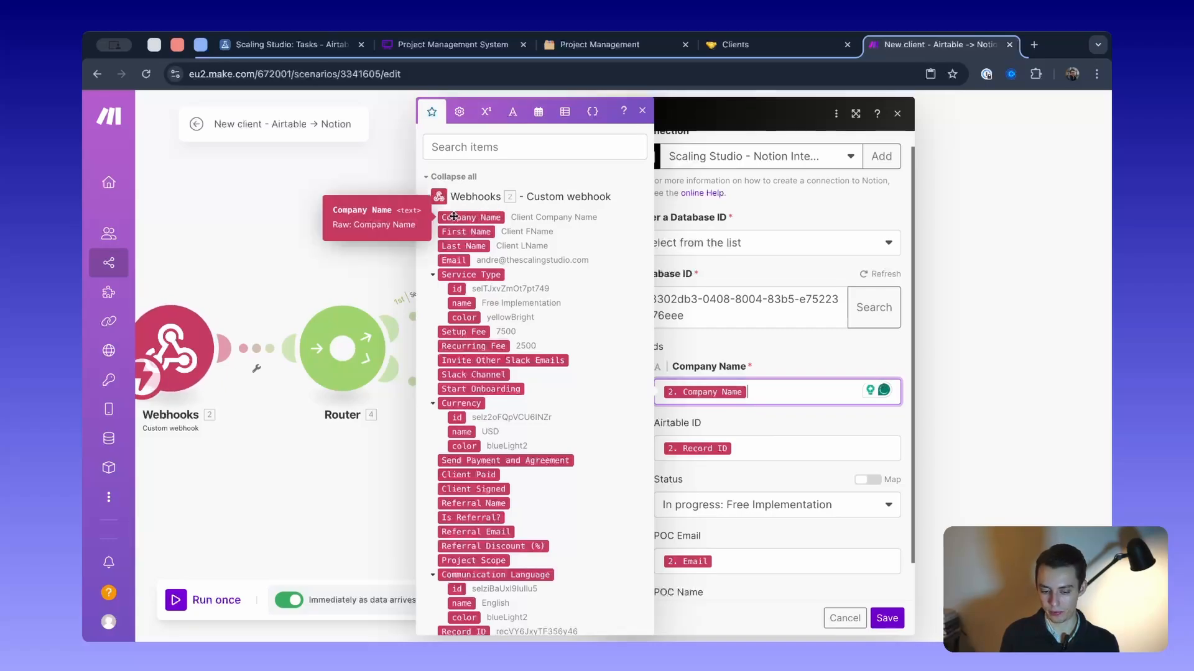
{"action": "key", "text": "BackSpace"}
{"action": "left_click", "coordinate": [771, 448]}
{"action": "key", "text": "BackSpace"}
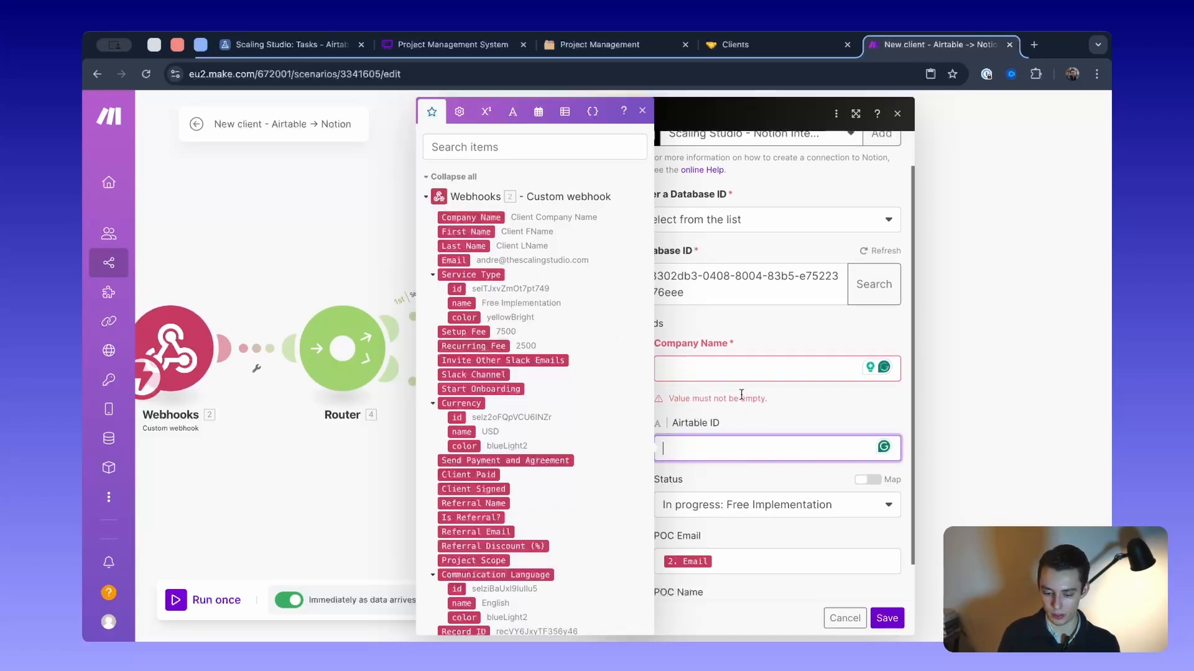
{"action": "left_click", "coordinate": [730, 374]}
{"action": "left_click", "coordinate": [482, 217]}
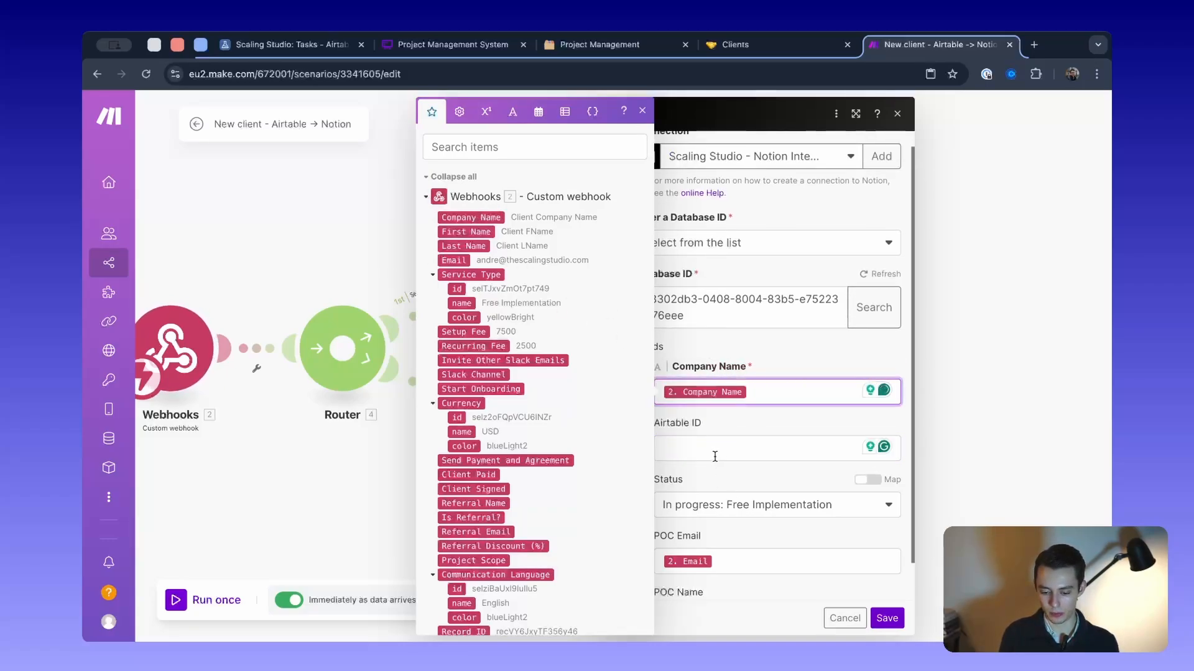
Map the webhook's Record ID to the Airtable ID field of the Notion module
{"action": "key", "text": "Tab"}
{"action": "scroll", "coordinate": [485, 369], "scroll_direction": "down", "scroll_amount": 10}
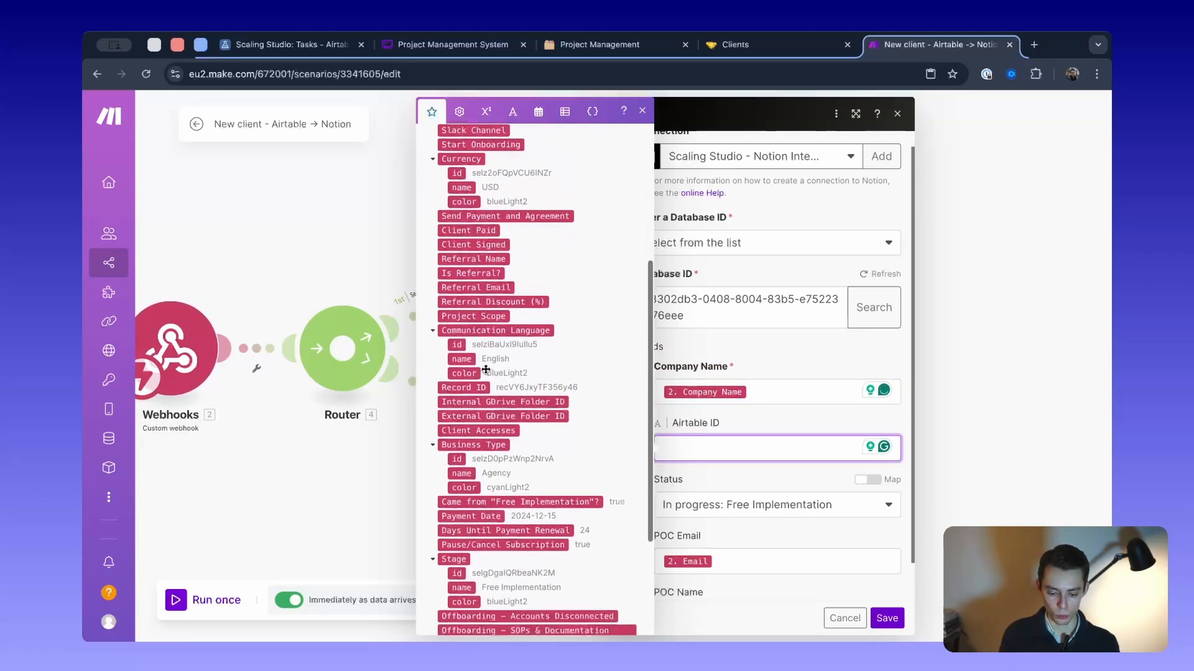
{"action": "scroll", "coordinate": [486, 370], "scroll_direction": "up", "scroll_amount": 6}
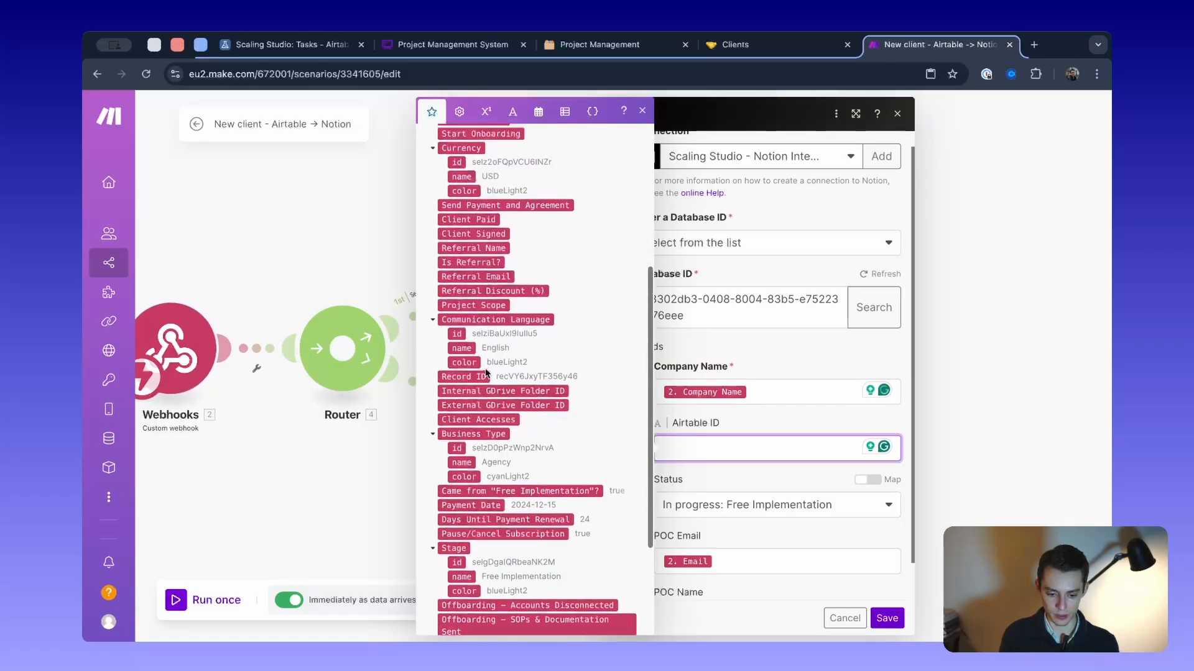
{"action": "scroll", "coordinate": [486, 371], "scroll_direction": "up", "scroll_amount": 2}
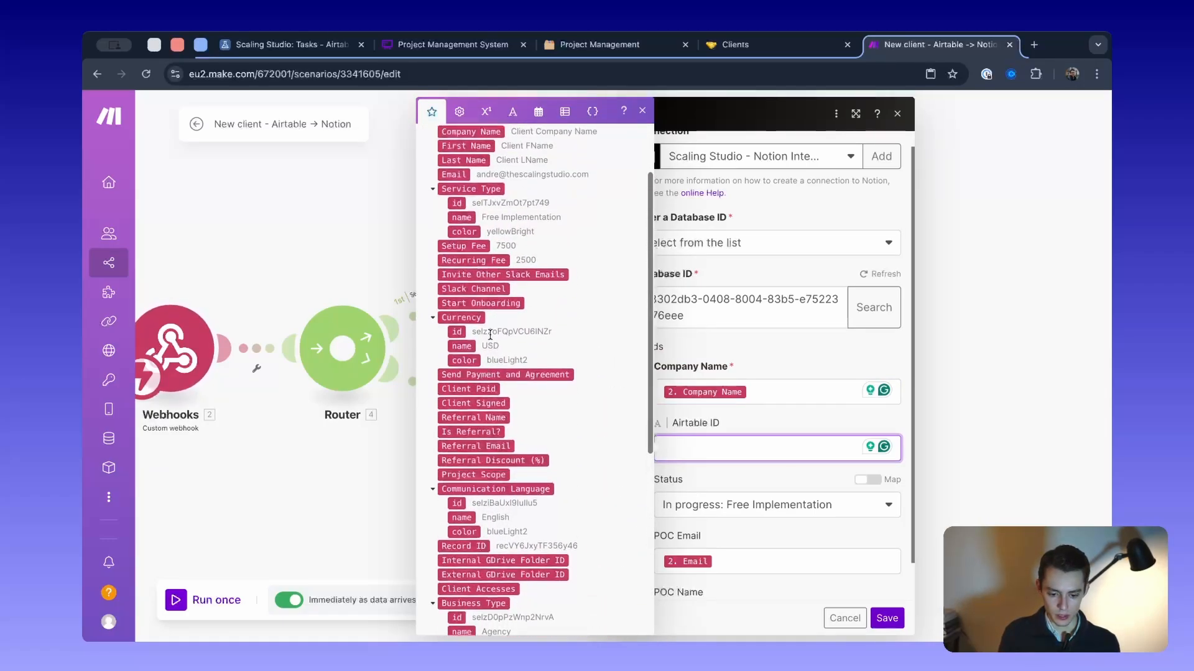
{"action": "scroll", "coordinate": [490, 334], "scroll_direction": "up", "scroll_amount": 2}
{"action": "scroll", "coordinate": [479, 435], "scroll_direction": "down", "scroll_amount": 1}
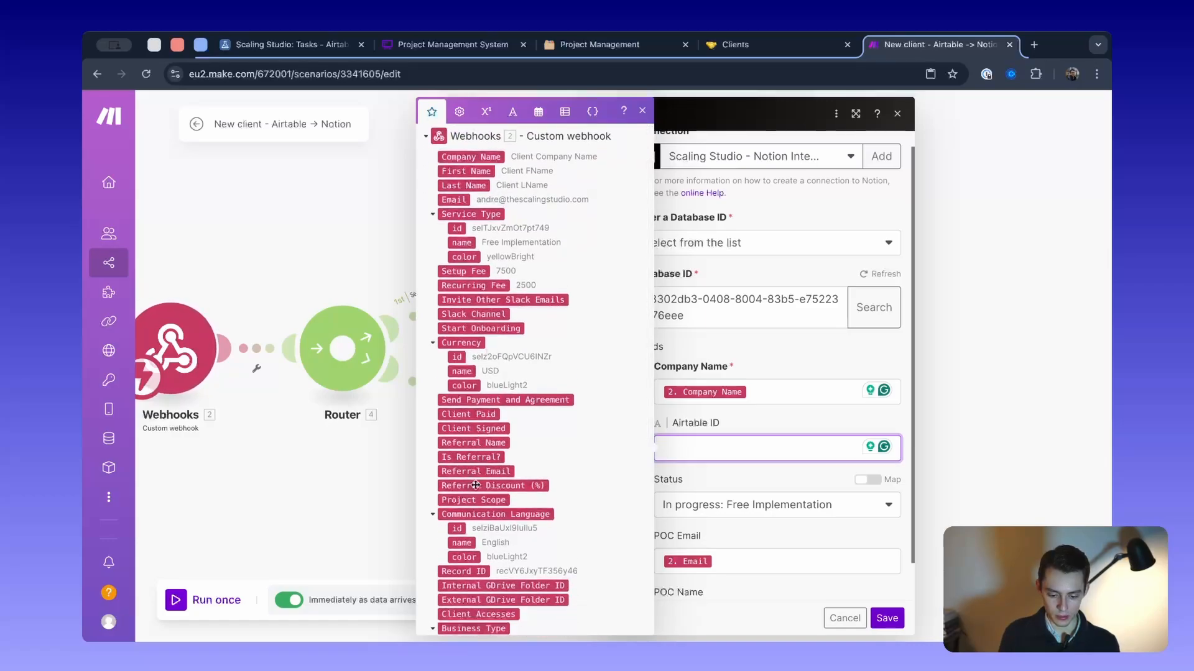
{"action": "scroll", "coordinate": [478, 483], "scroll_direction": "down", "scroll_amount": 3}
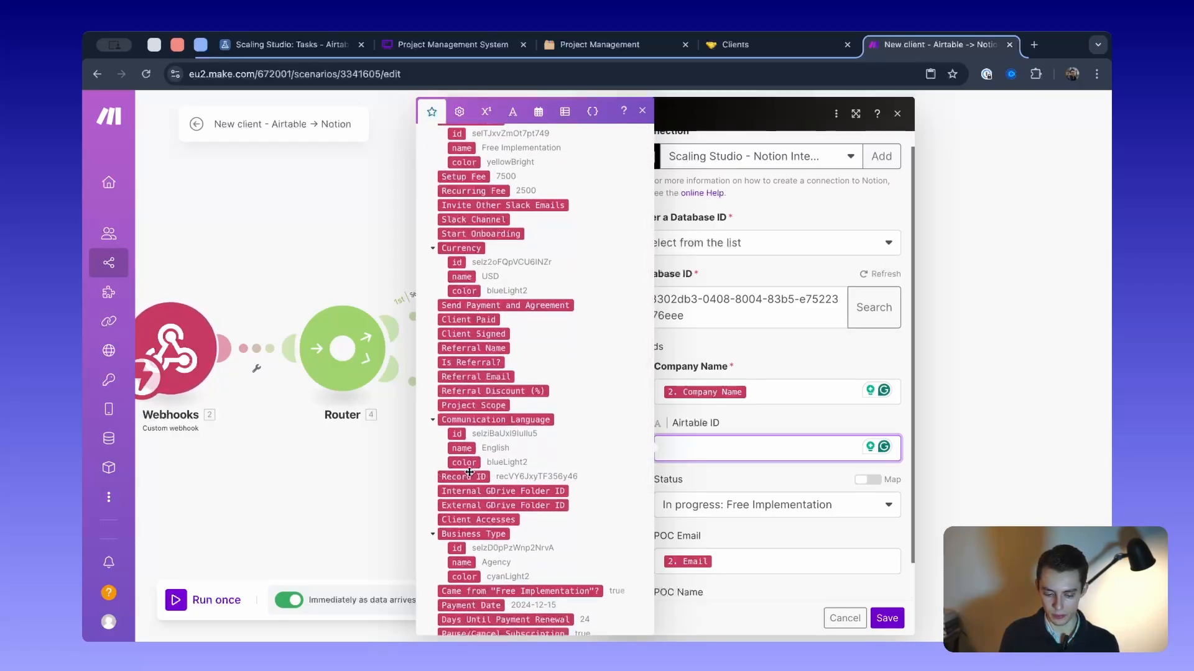
{"action": "left_click_drag", "start_coordinate": [469, 473], "coordinate": [757, 449]}
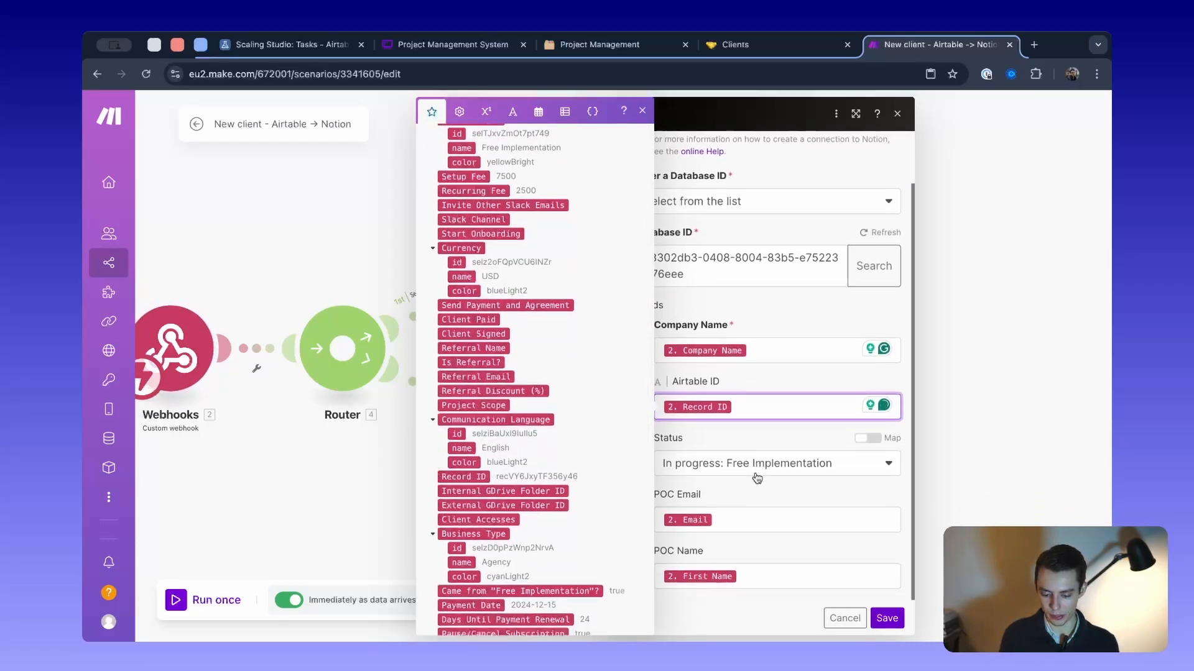
Review the Status, POC Email and POC Name settings of the Notion module and close it
{"action": "left_click", "coordinate": [715, 437]}
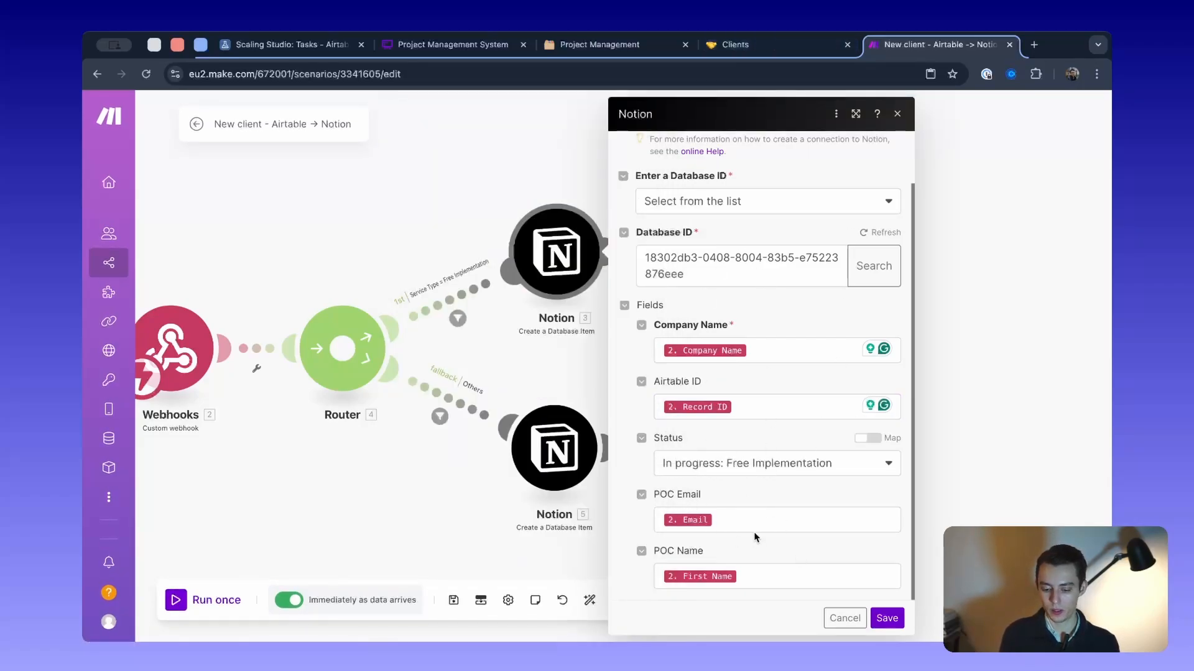
{"action": "left_click", "coordinate": [734, 520]}
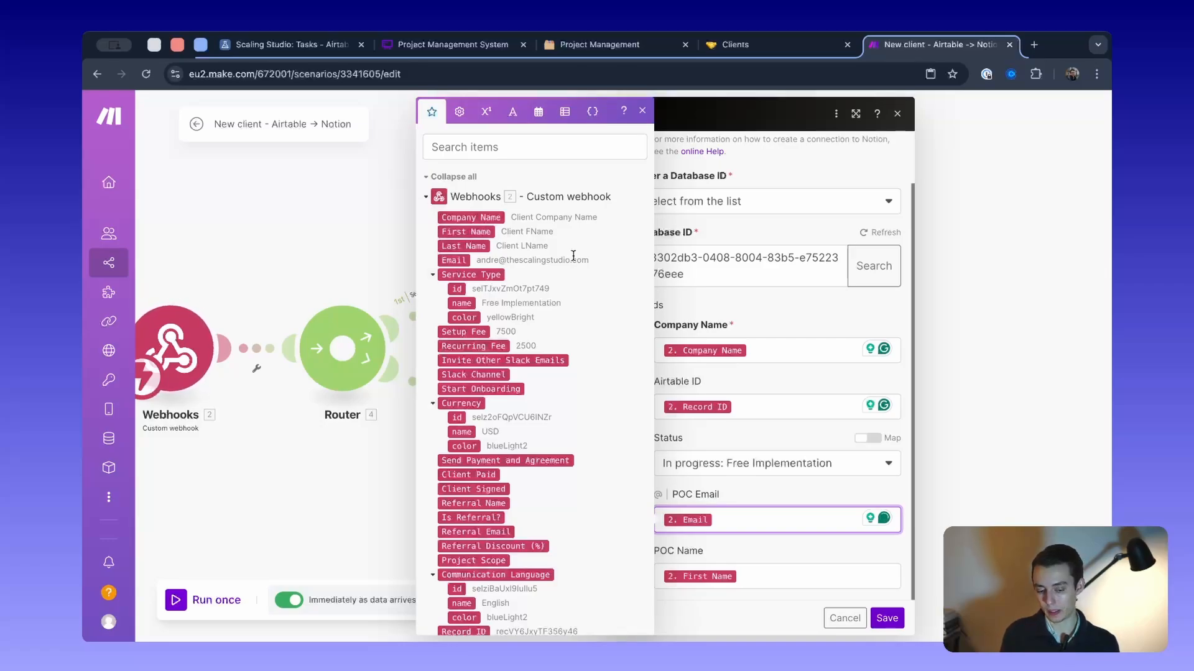
{"action": "left_click", "coordinate": [756, 577]}
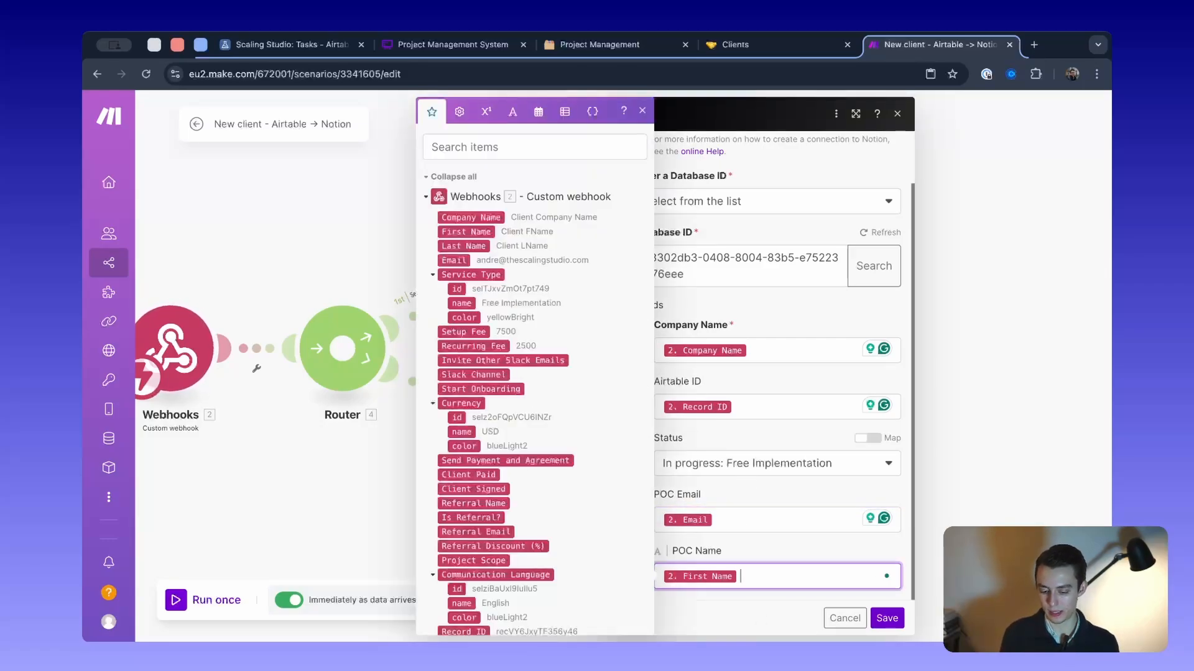
{"action": "left_click", "coordinate": [1001, 396]}
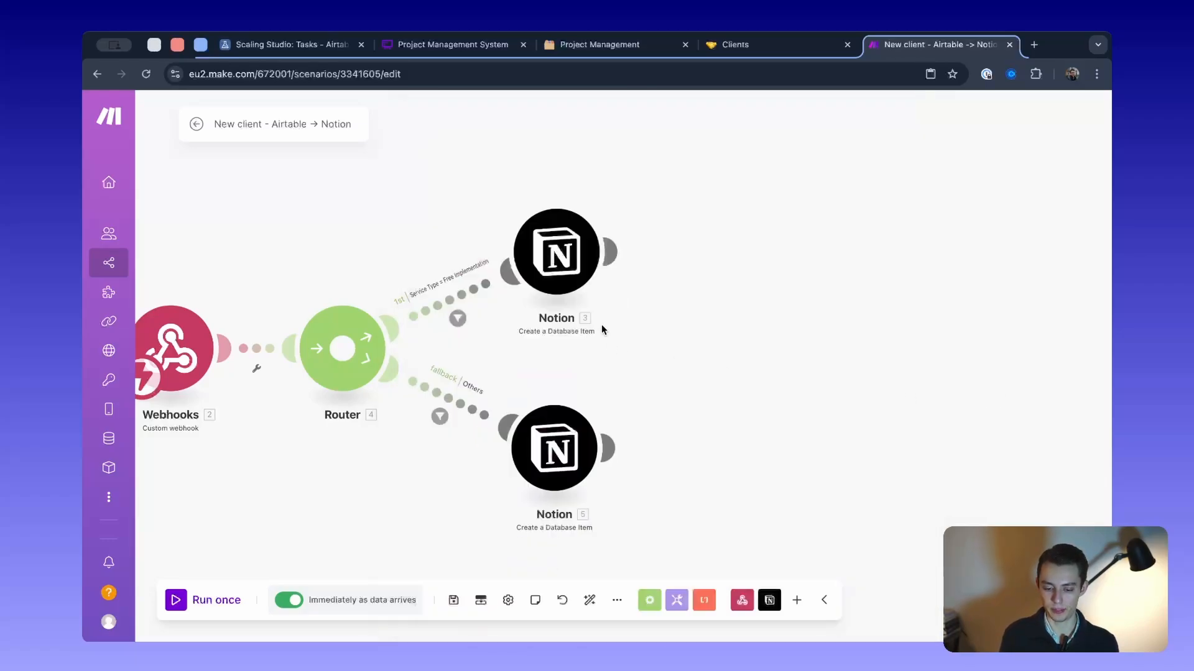
Review the Status option and field mappings in the fallback route's Notion module and close it
{"action": "left_click_drag", "start_coordinate": [559, 371], "coordinate": [630, 302]}
{"action": "left_click", "coordinate": [652, 382]}
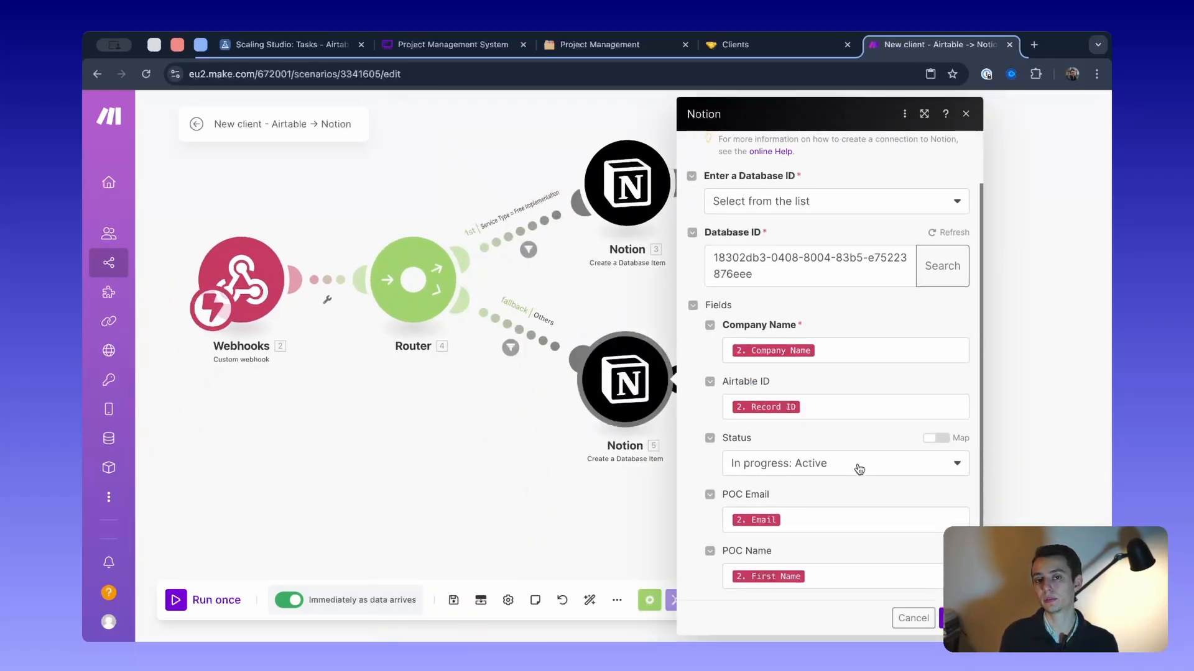
{"action": "left_click", "coordinate": [440, 440]}
Switch to the Notion Clients database and examine the client record's fields against the Make scenario
{"action": "left_click", "coordinate": [749, 40]}
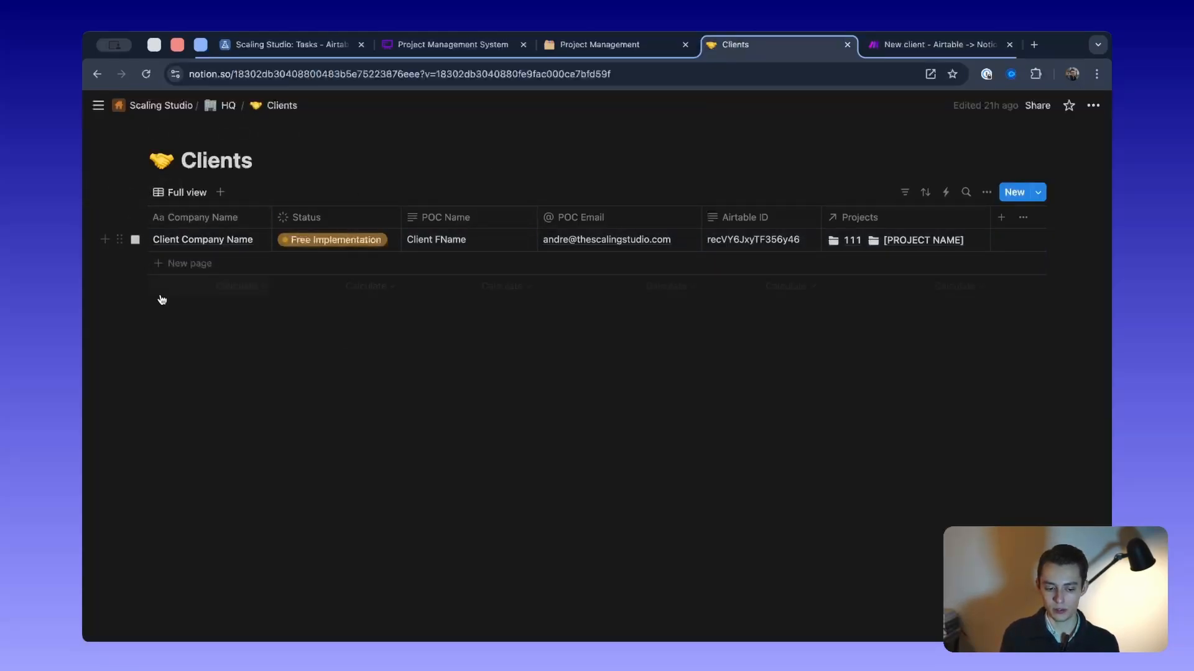
{"action": "left_click_drag", "start_coordinate": [161, 298], "coordinate": [967, 211]}
{"action": "left_click", "coordinate": [684, 319]}
{"action": "left_click_drag", "start_coordinate": [797, 324], "coordinate": [172, 216]}
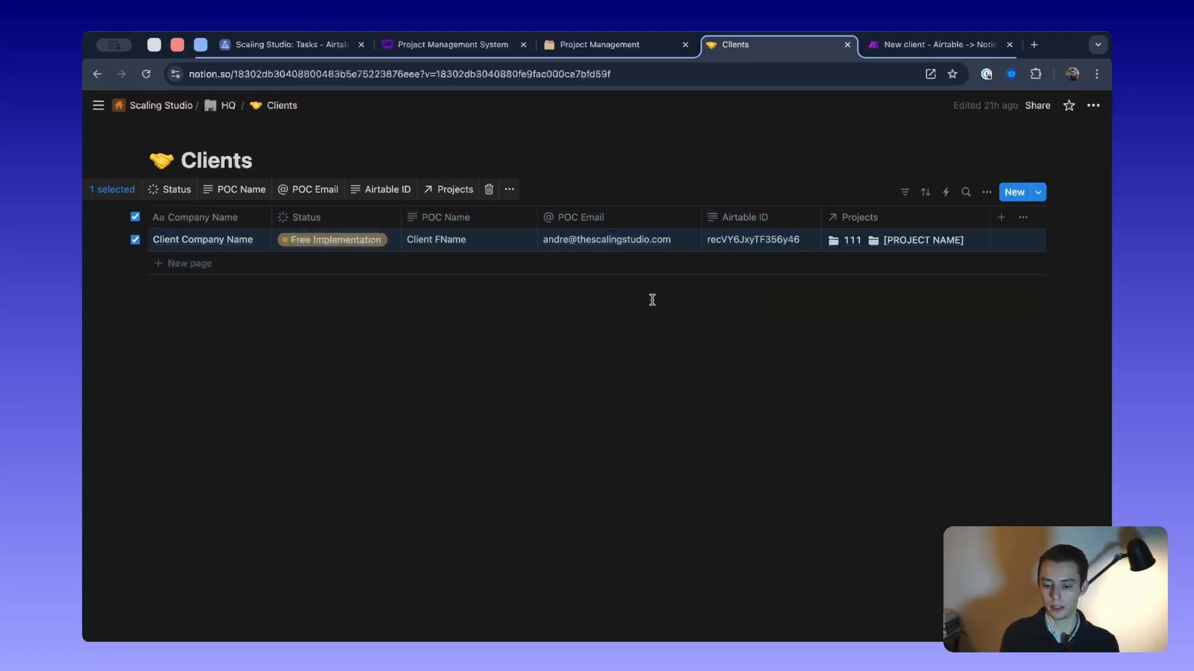
{"action": "left_click", "coordinate": [939, 44]}
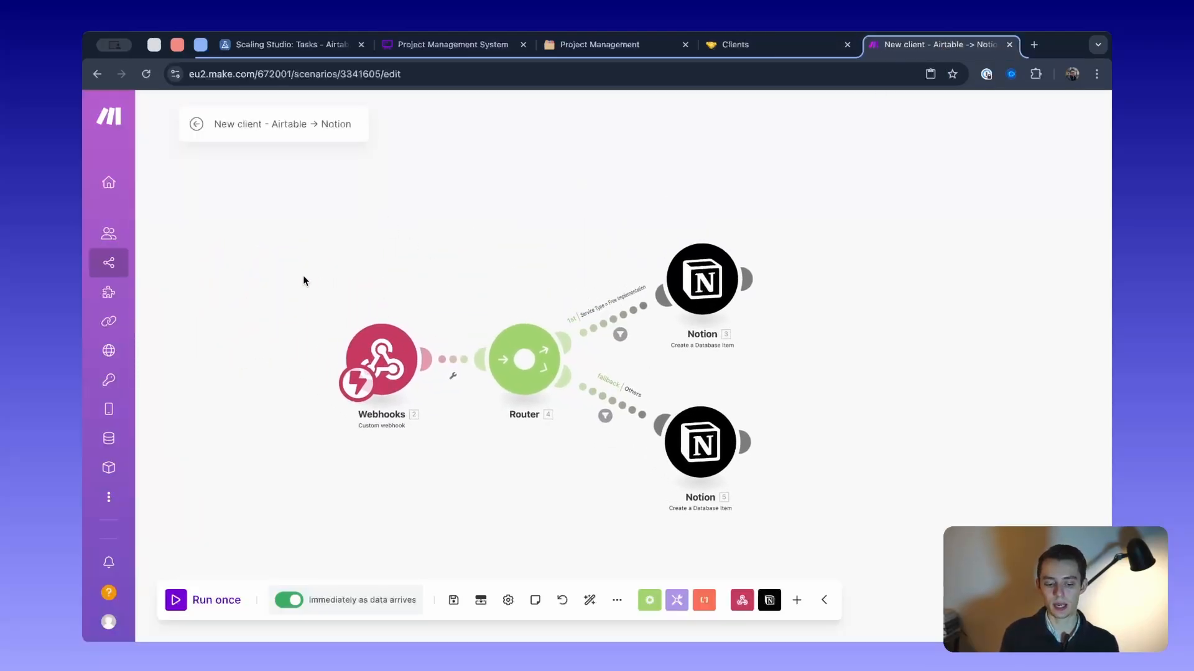
{"action": "left_click", "coordinate": [764, 46]}
{"action": "left_click", "coordinate": [301, 344]}
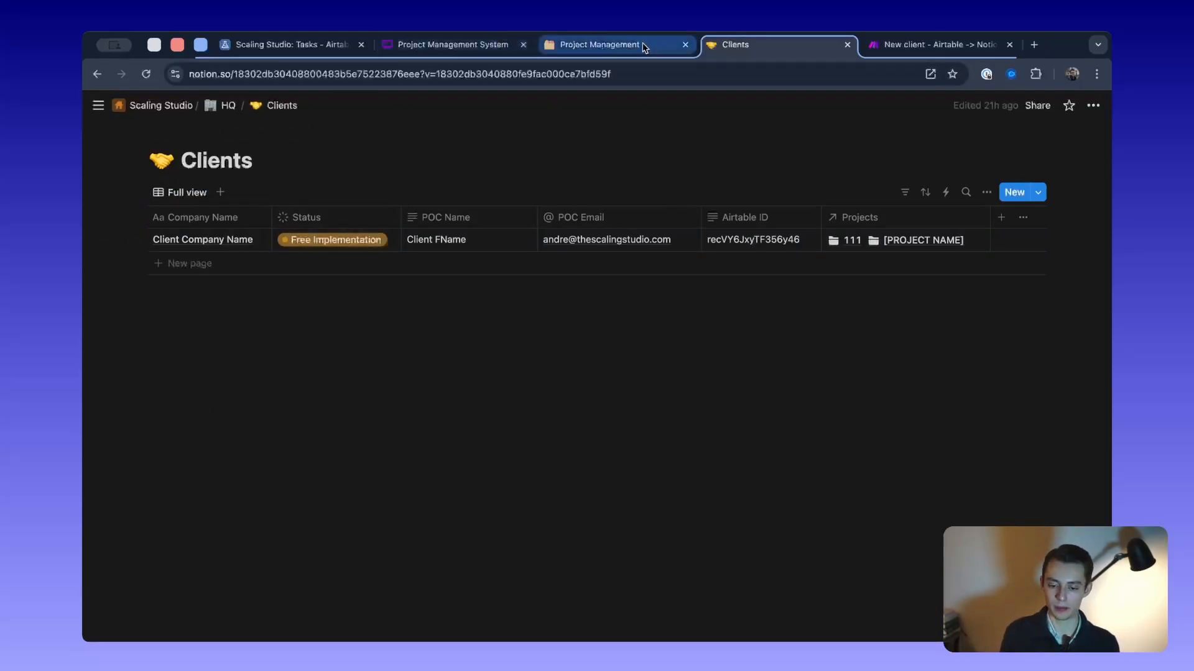
Open the Project Management page and review the client links on the project cards and the Tasks table
{"action": "left_click", "coordinate": [622, 45]}
{"action": "scroll", "coordinate": [463, 360], "scroll_direction": "up", "scroll_amount": 1}
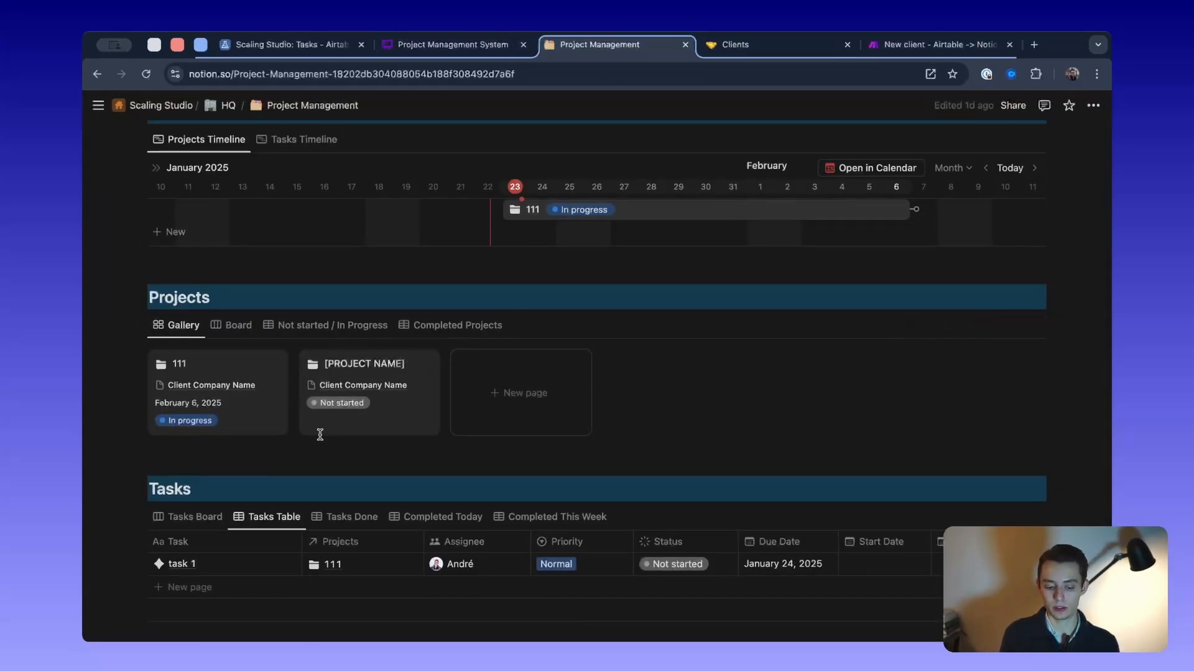
{"action": "scroll", "coordinate": [346, 535], "scroll_direction": "down", "scroll_amount": 3}
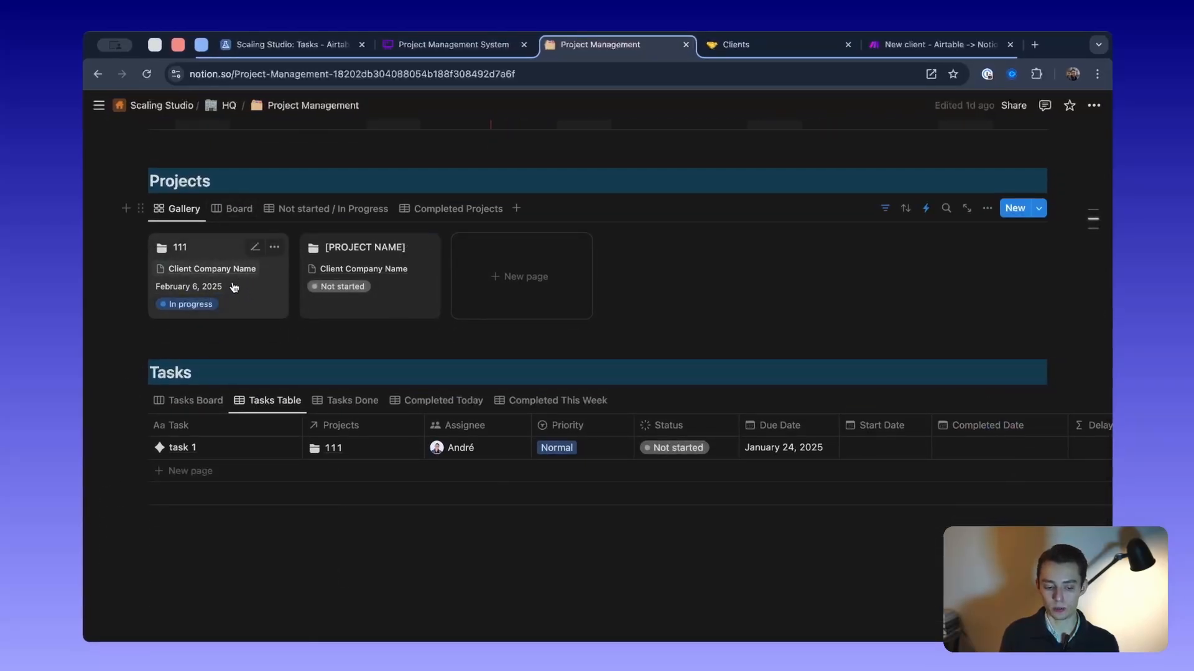